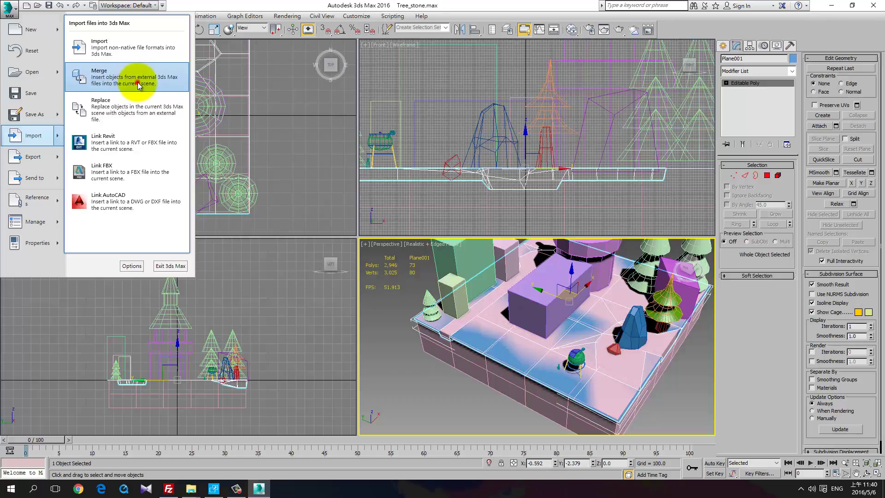
Step: Merge all objects from Props.max in the 03_House folder into the current scene
{"action": "left_click", "coordinate": [137, 85]}
{"action": "left_click", "coordinate": [71, 87]}
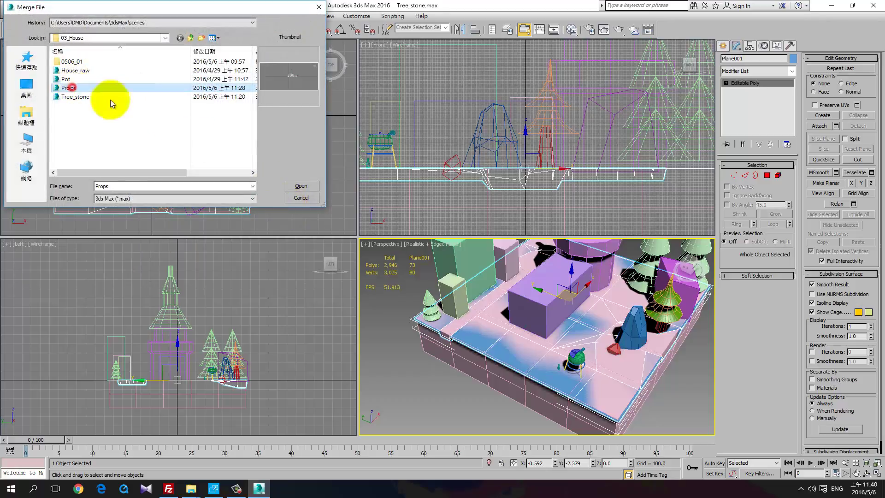
{"action": "left_click", "coordinate": [304, 187]}
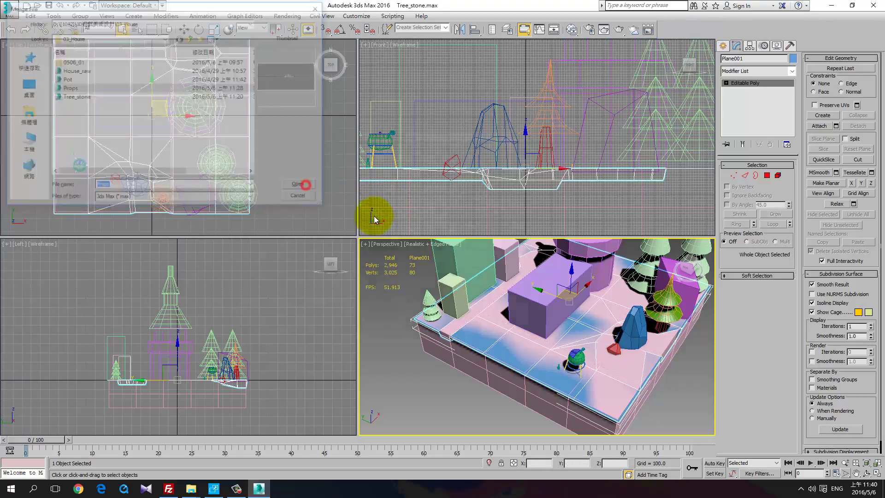
{"action": "left_click_drag", "start_coordinate": [404, 164], "coordinate": [394, 355]}
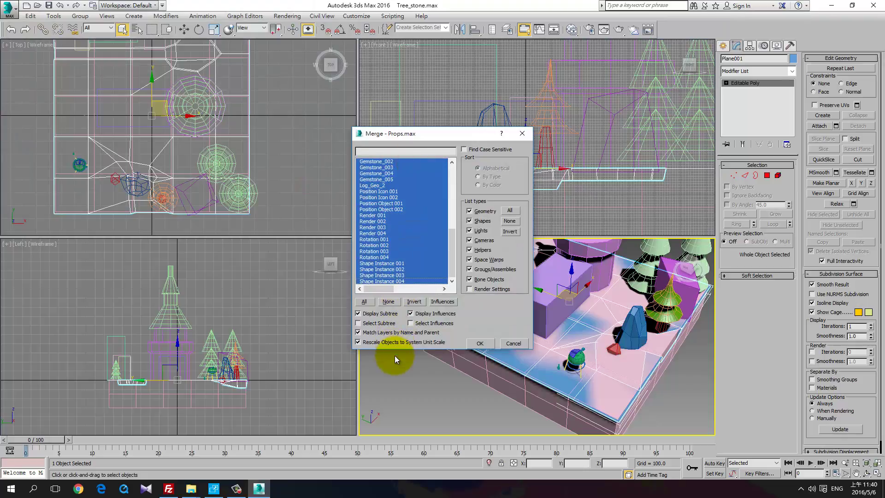
{"action": "scroll", "coordinate": [419, 262], "scroll_direction": "up", "scroll_amount": 8}
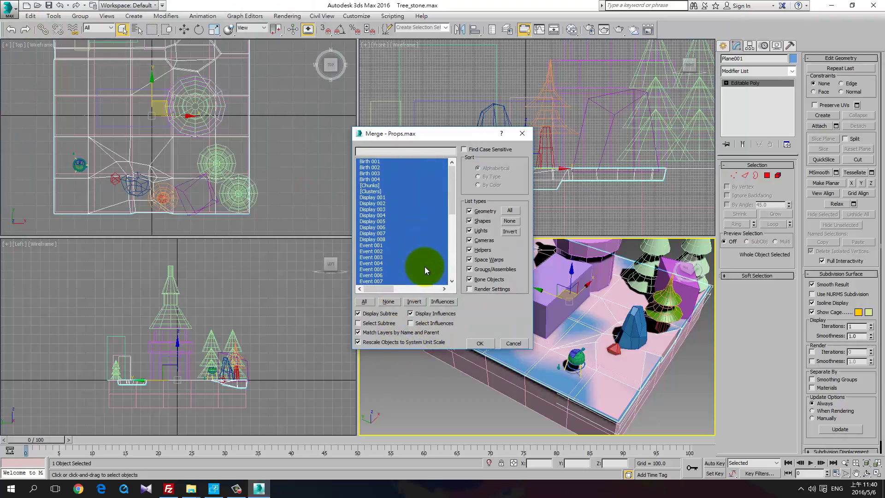
{"action": "scroll", "coordinate": [425, 266], "scroll_direction": "down", "scroll_amount": 8}
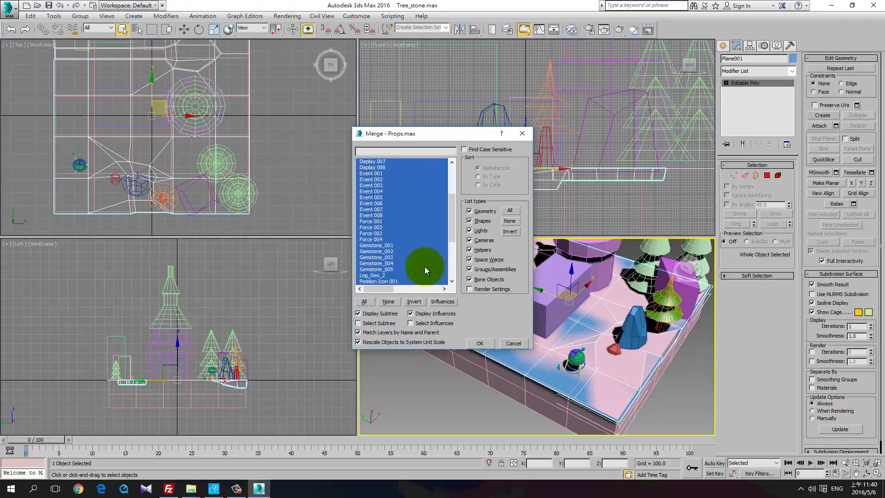
{"action": "left_click", "coordinate": [480, 343]}
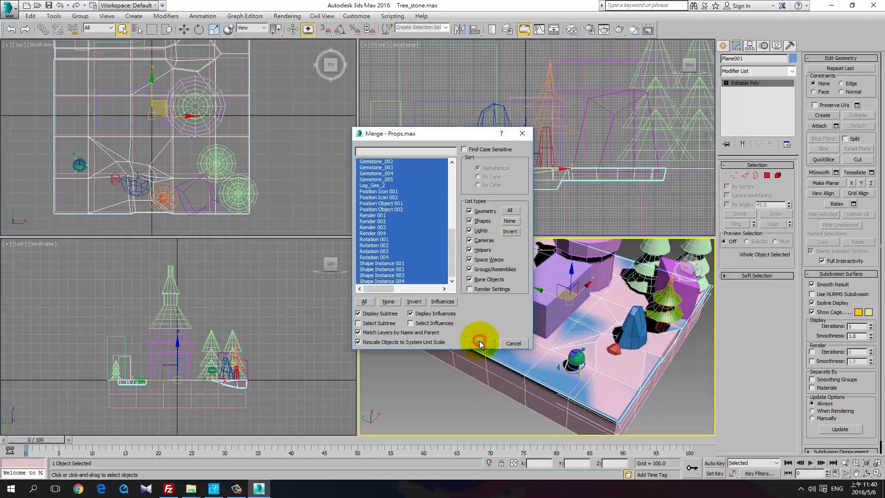
Step: Move the merged props together along Y from the house block to just outside the terrain edge beyond the rocks
{"action": "right_click", "coordinate": [503, 196]}
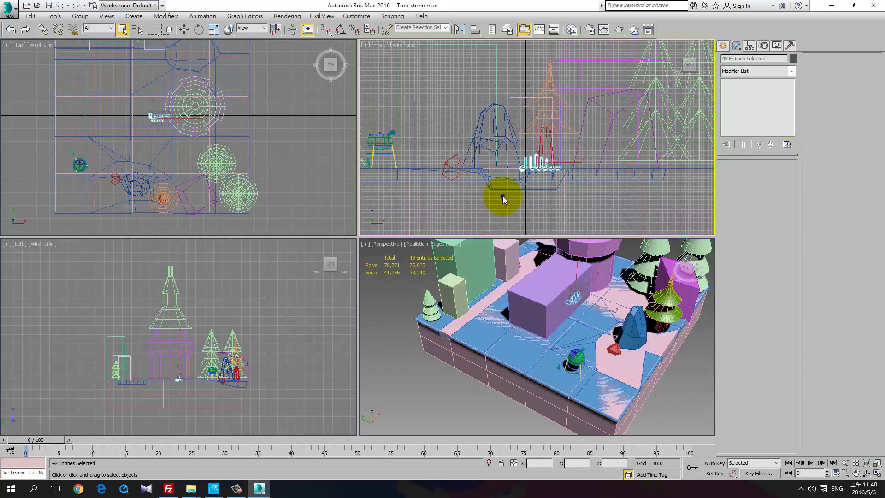
{"action": "right_click", "coordinate": [533, 193]}
{"action": "left_click", "coordinate": [554, 205]}
{"action": "middle_click_drag", "start_coordinate": [549, 206], "coordinate": [433, 209]}
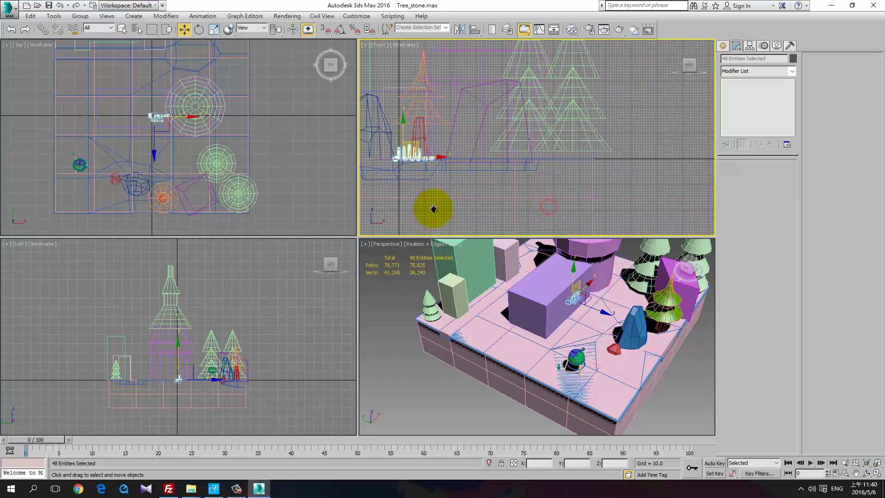
{"action": "left_click_drag", "start_coordinate": [589, 299], "coordinate": [668, 366]}
{"action": "key", "text": "ctrl+z"}
{"action": "middle_click_drag", "start_coordinate": [609, 325], "coordinate": [555, 312], "text": "alt"}
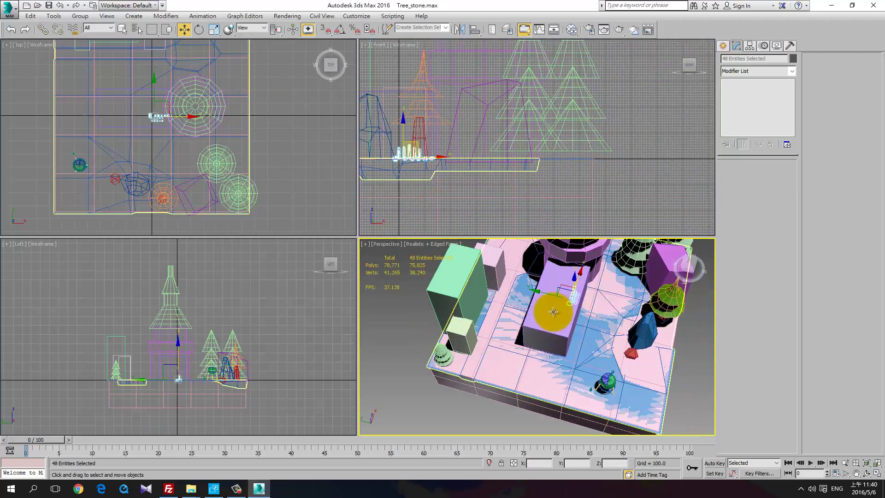
{"action": "left_click_drag", "start_coordinate": [543, 294], "coordinate": [664, 326]}
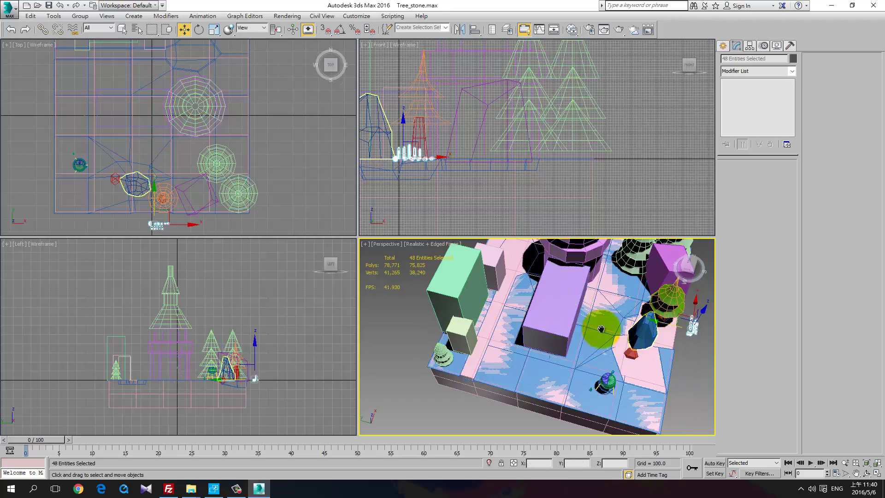
Step: Scale the Clusters group of five stone pillars uniformly to about 540%
{"action": "middle_click_drag", "start_coordinate": [601, 328], "coordinate": [533, 342]}
{"action": "middle_click_drag", "start_coordinate": [532, 342], "coordinate": [622, 402]}
{"action": "scroll", "coordinate": [569, 383], "scroll_direction": "up", "scroll_amount": 5}
{"action": "left_click", "coordinate": [648, 400]}
{"action": "scroll", "coordinate": [543, 380], "scroll_direction": "up", "scroll_amount": 3}
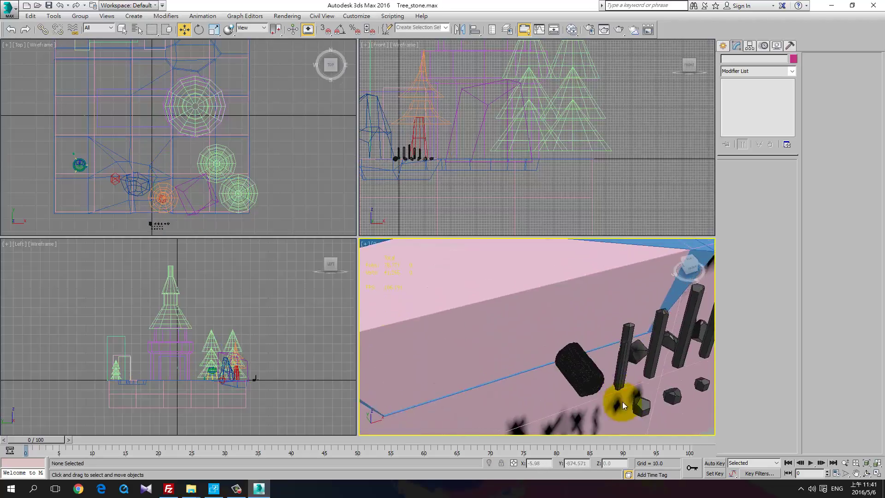
{"action": "middle_click_drag", "start_coordinate": [623, 352], "coordinate": [601, 352], "text": "alt"}
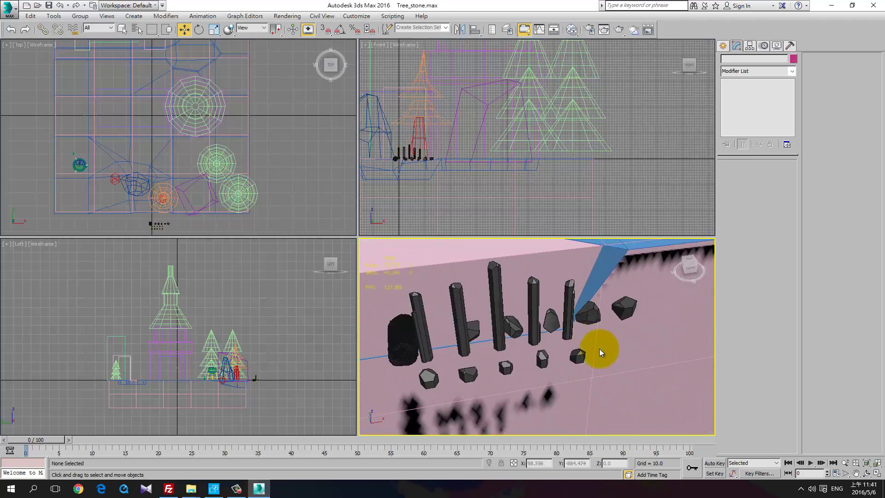
{"action": "left_click", "coordinate": [569, 310]}
{"action": "scroll", "coordinate": [511, 323], "scroll_direction": "down", "scroll_amount": 8}
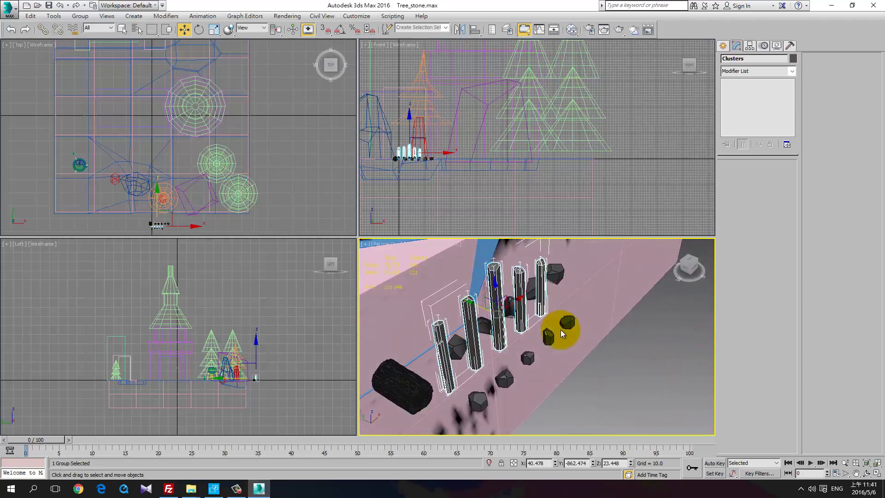
{"action": "key", "text": "r"}
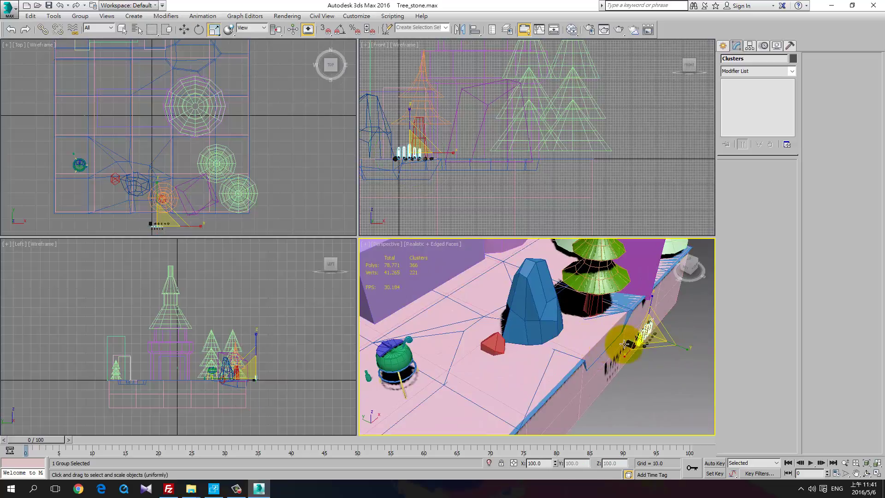
{"action": "left_click_drag", "start_coordinate": [639, 344], "coordinate": [659, 124]}
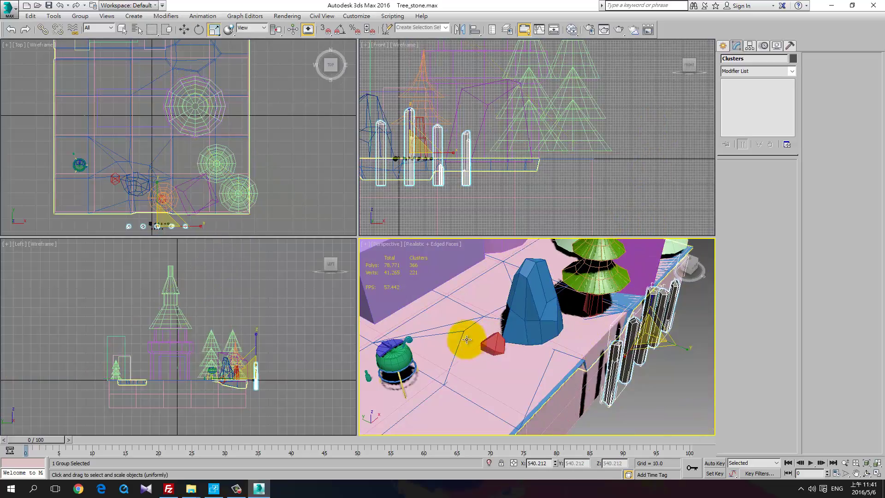
Step: Move the enlarged pillar group across the terrain to the far corner beside the small tree
{"action": "scroll", "coordinate": [539, 388], "scroll_direction": "down", "scroll_amount": 10}
{"action": "left_click", "coordinate": [657, 388]}
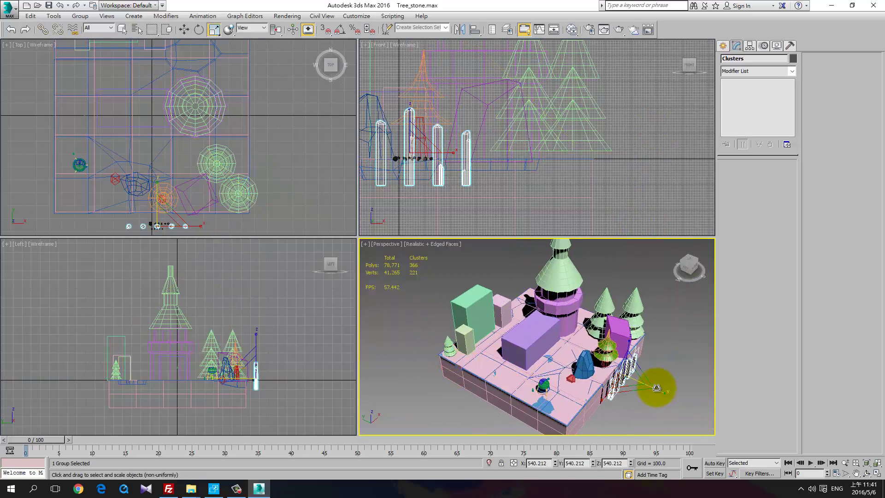
{"action": "key", "text": "w"}
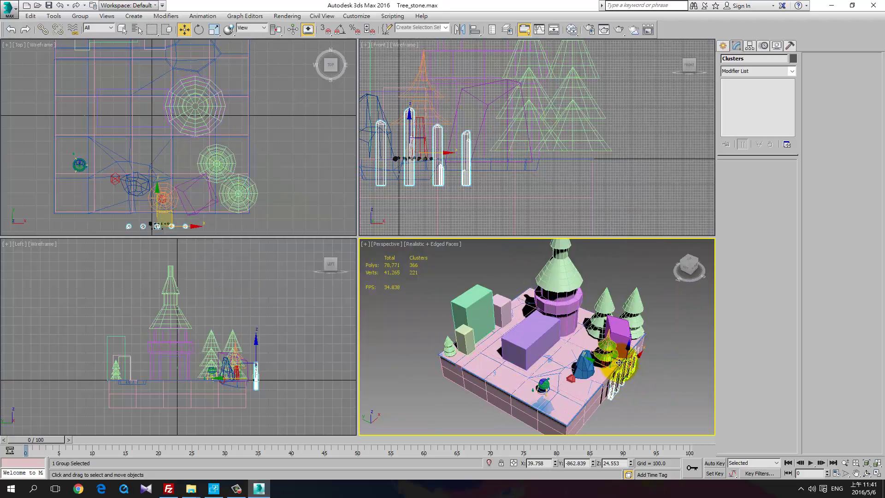
{"action": "middle_click_drag", "start_coordinate": [631, 385], "coordinate": [635, 401], "text": "alt"}
{"action": "left_click_drag", "start_coordinate": [623, 358], "coordinate": [461, 329]}
Step: Raise the pillar group to about Z 114 and shift it along Y to about 583, beside the green blocks
{"action": "middle_click_drag", "start_coordinate": [468, 348], "coordinate": [521, 306], "text": "alt"}
{"action": "scroll", "coordinate": [467, 324], "scroll_direction": "up", "scroll_amount": 4}
{"action": "scroll", "coordinate": [520, 306], "scroll_direction": "up", "scroll_amount": 3}
{"action": "scroll", "coordinate": [520, 316], "scroll_direction": "down", "scroll_amount": 3}
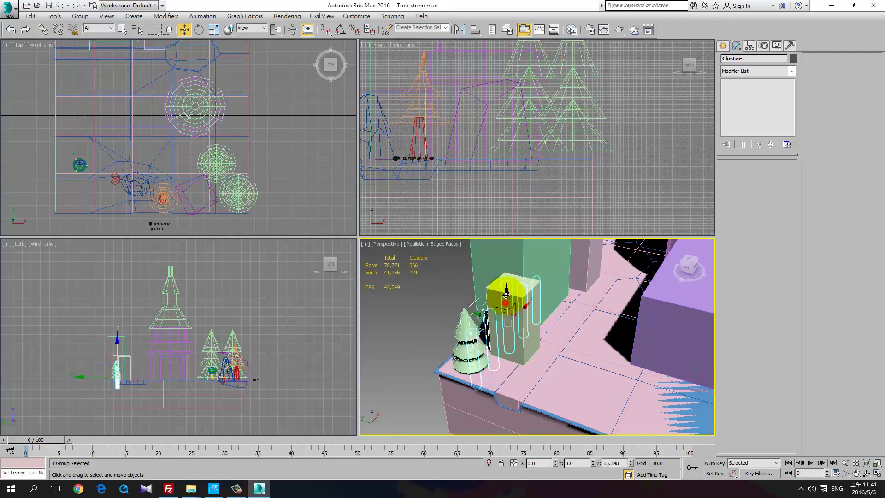
{"action": "left_click_drag", "start_coordinate": [507, 295], "coordinate": [505, 271]}
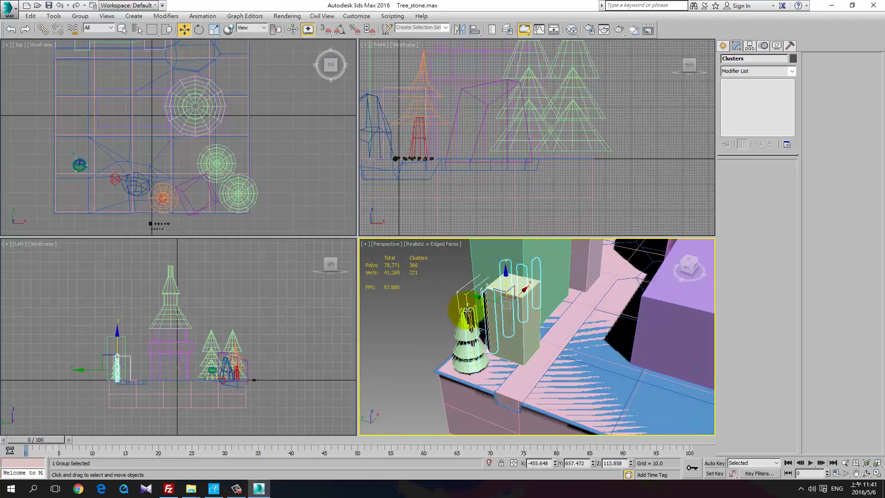
{"action": "left_click_drag", "start_coordinate": [477, 299], "coordinate": [495, 304]}
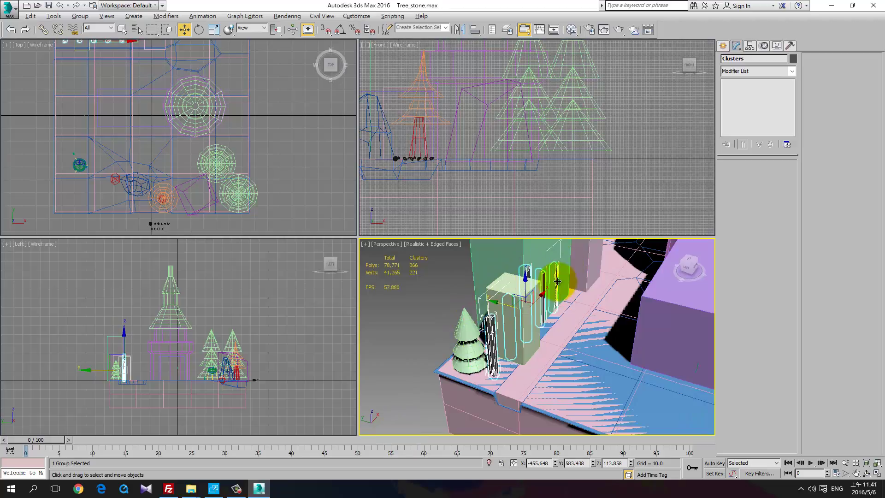
Step: Select the five gemstones, the small Chunks group and the log, and scale them all up uniformly several times
{"action": "middle_click_drag", "start_coordinate": [559, 281], "coordinate": [493, 307], "text": "alt"}
{"action": "scroll", "coordinate": [493, 307], "scroll_direction": "down", "scroll_amount": 3}
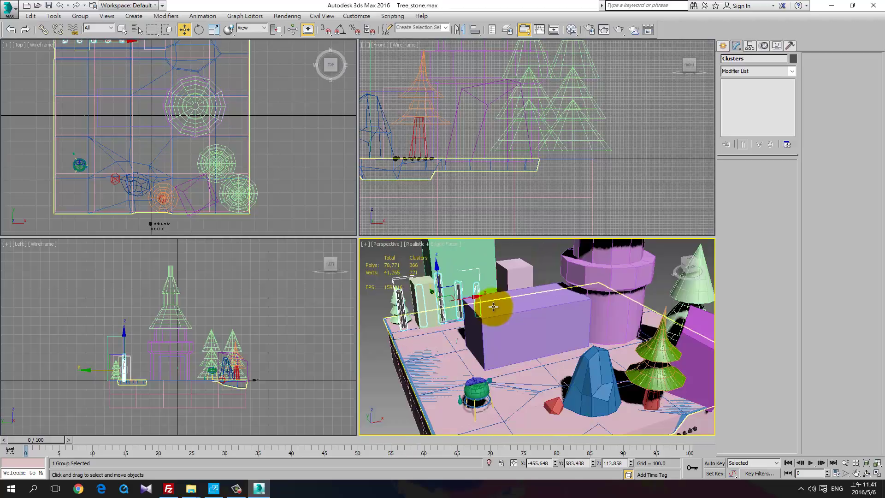
{"action": "middle_click_drag", "start_coordinate": [588, 337], "coordinate": [584, 316]}
{"action": "scroll", "coordinate": [585, 316], "scroll_direction": "down", "scroll_amount": 1}
{"action": "scroll", "coordinate": [624, 342], "scroll_direction": "up", "scroll_amount": 5}
{"action": "middle_click_drag", "start_coordinate": [624, 342], "coordinate": [504, 314]}
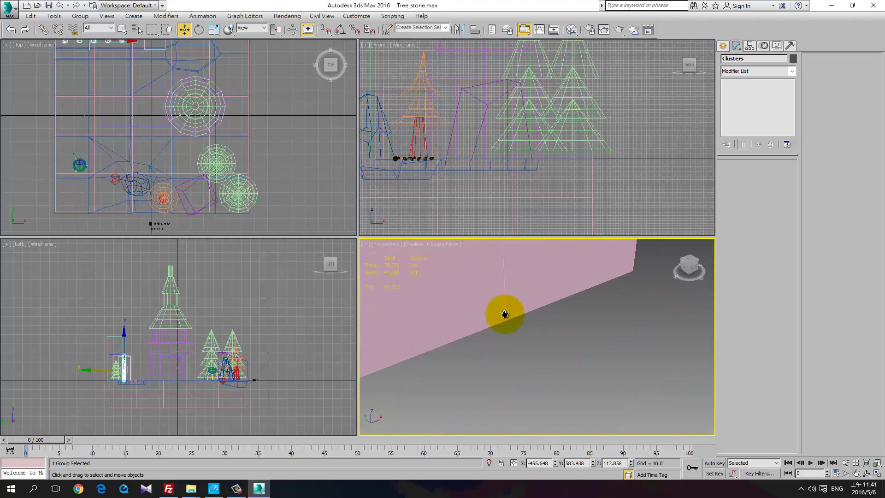
{"action": "scroll", "coordinate": [513, 317], "scroll_direction": "down", "scroll_amount": 2}
{"action": "scroll", "coordinate": [512, 316], "scroll_direction": "down", "scroll_amount": 4}
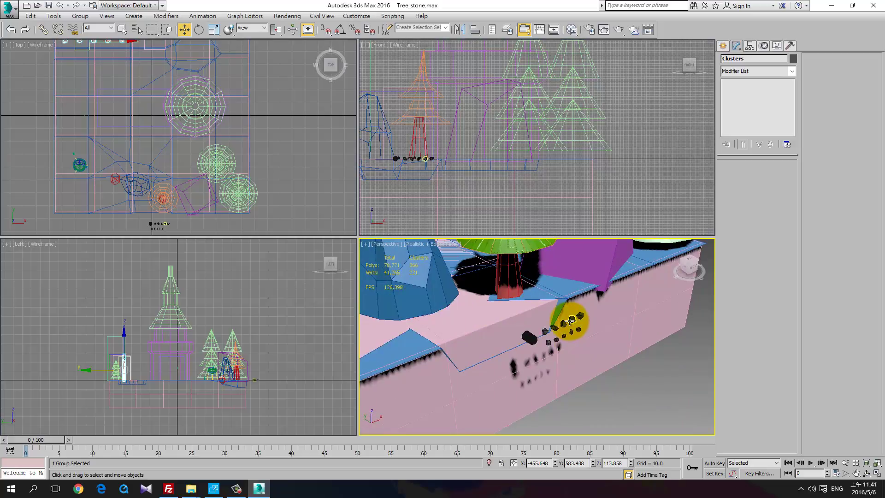
{"action": "left_click", "coordinate": [571, 320]}
{"action": "scroll", "coordinate": [571, 327], "scroll_direction": "up", "scroll_amount": 5}
{"action": "scroll", "coordinate": [571, 330], "scroll_direction": "down", "scroll_amount": 3}
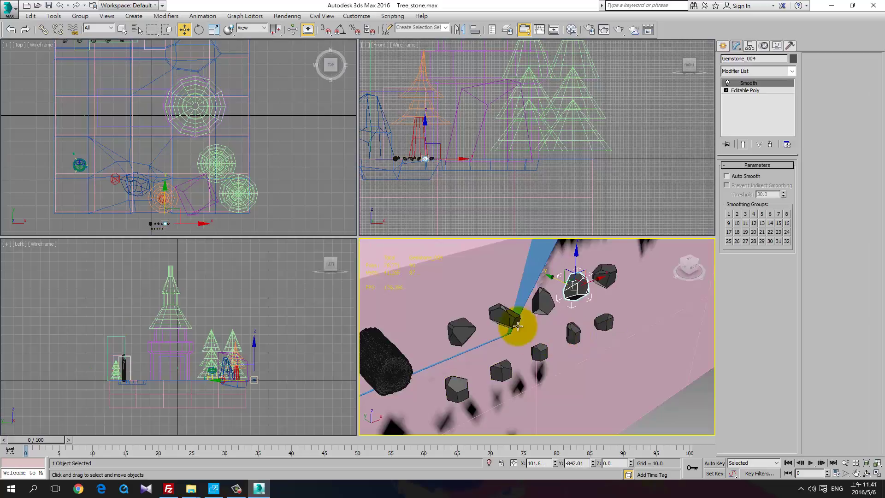
{"action": "left_click", "coordinate": [510, 318]}
{"action": "left_click", "coordinate": [464, 329], "text": "ctrl"}
{"action": "left_click", "coordinate": [540, 301], "text": "ctrl"}
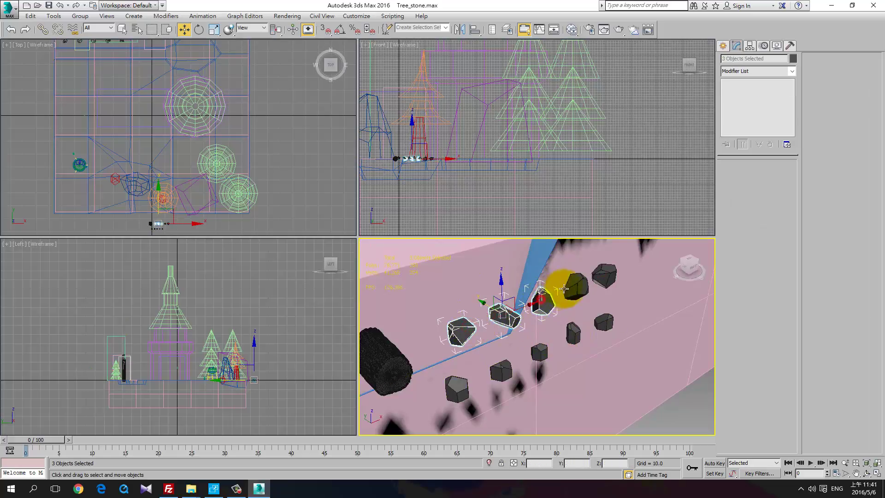
{"action": "left_click", "coordinate": [565, 289], "text": "ctrl"}
{"action": "left_click", "coordinate": [553, 354], "text": "ctrl"}
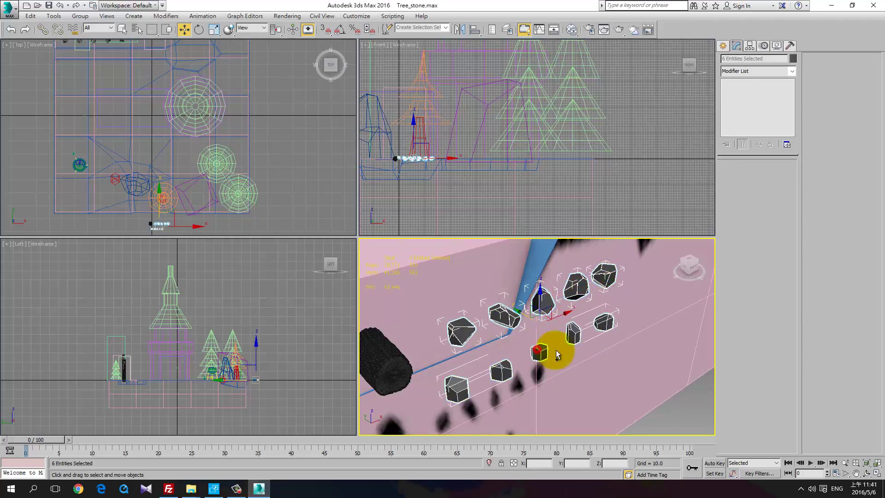
{"action": "left_click", "coordinate": [390, 360], "text": "ctrl"}
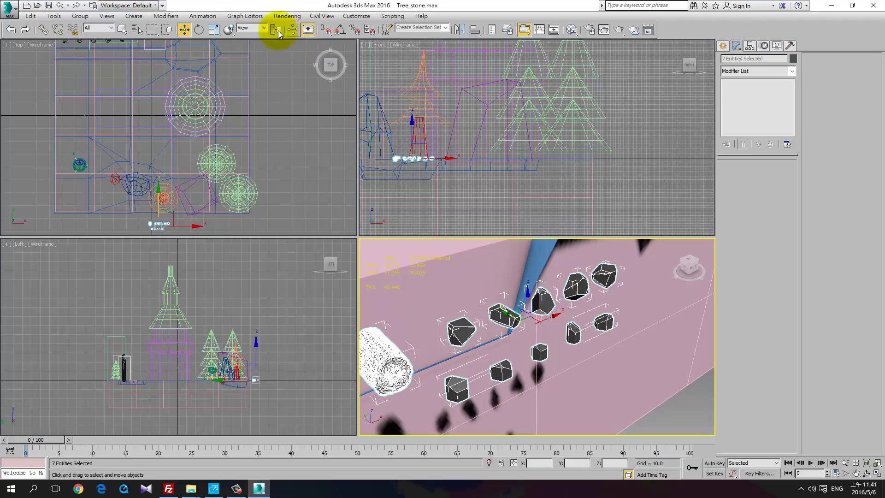
{"action": "left_click", "coordinate": [220, 30]}
{"action": "left_click_drag", "start_coordinate": [530, 320], "coordinate": [543, 118]}
{"action": "scroll", "coordinate": [579, 342], "scroll_direction": "down", "scroll_amount": 6}
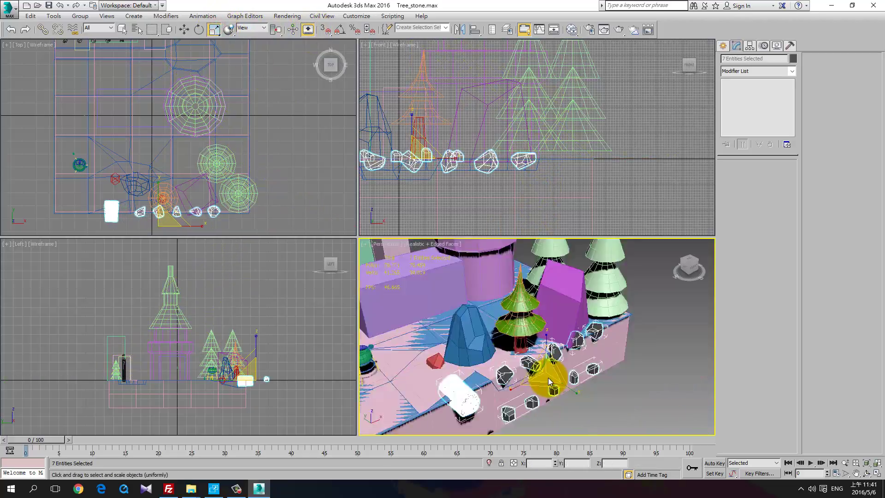
Step: Scale the Chunks group alone uniformly to about 2245%, making its rocks much larger than the gemstones
{"action": "scroll", "coordinate": [576, 376], "scroll_direction": "up", "scroll_amount": 8}
{"action": "left_click", "coordinate": [602, 416]}
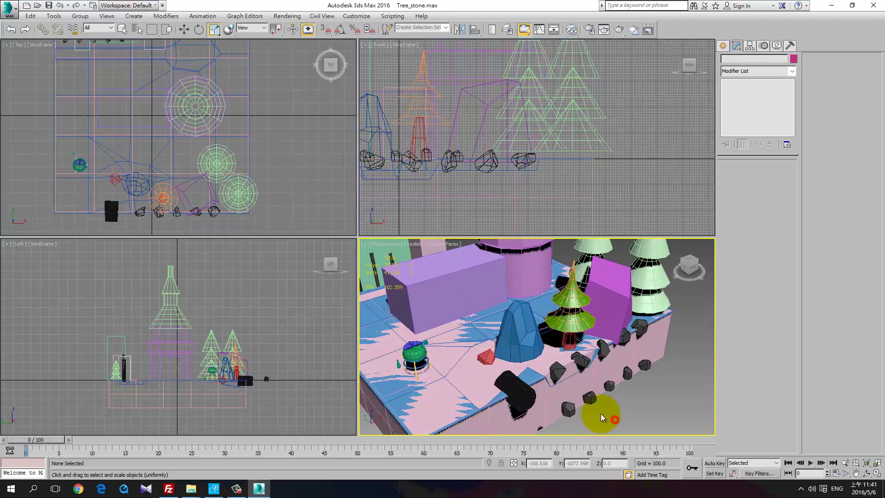
{"action": "left_click", "coordinate": [594, 398]}
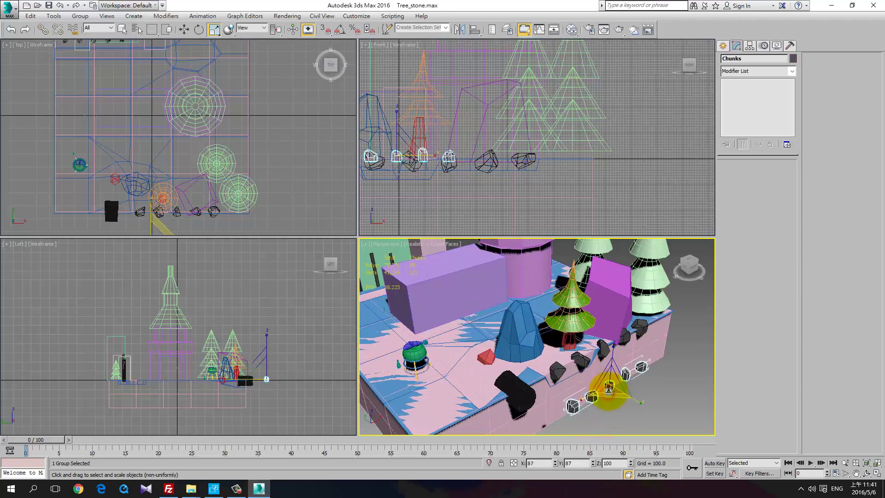
{"action": "left_click_drag", "start_coordinate": [611, 390], "coordinate": [609, 330]}
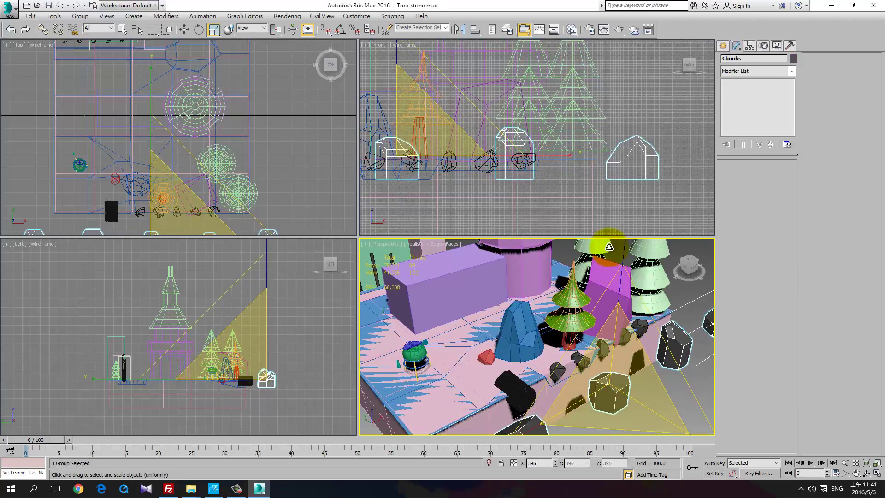
{"action": "scroll", "coordinate": [609, 330], "scroll_direction": "down", "scroll_amount": 6}
{"action": "scroll", "coordinate": [604, 333], "scroll_direction": "up", "scroll_amount": 4}
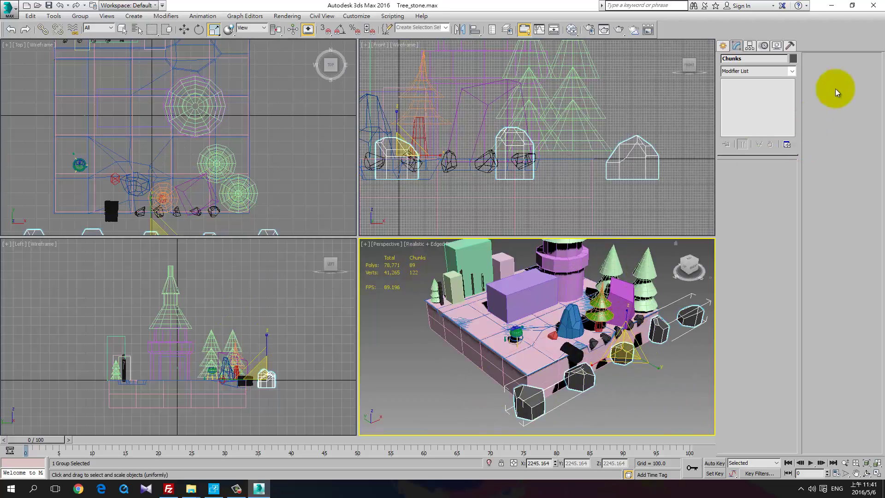
Step: Browse the project assets and open the reference image dirty-j-house.jpg for viewing
{"action": "left_click", "coordinate": [790, 46]}
{"action": "left_click", "coordinate": [774, 91]}
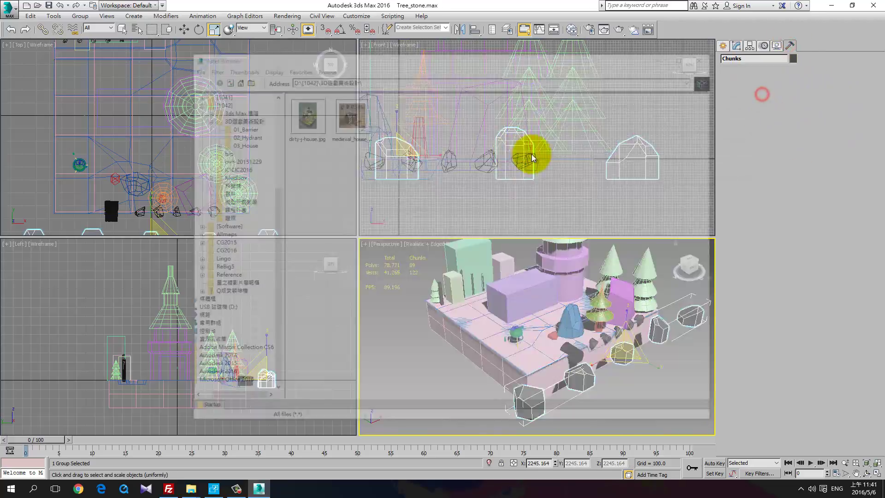
{"action": "left_click", "coordinate": [531, 278]}
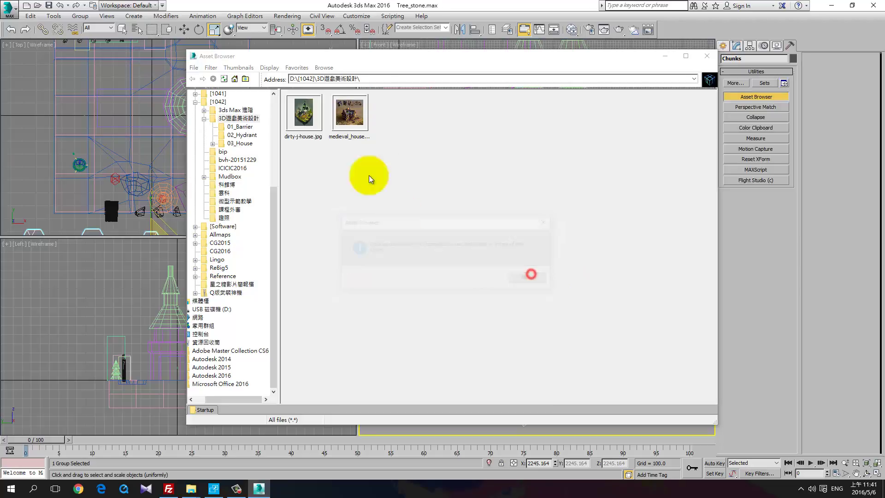
{"action": "double_click", "coordinate": [304, 121]}
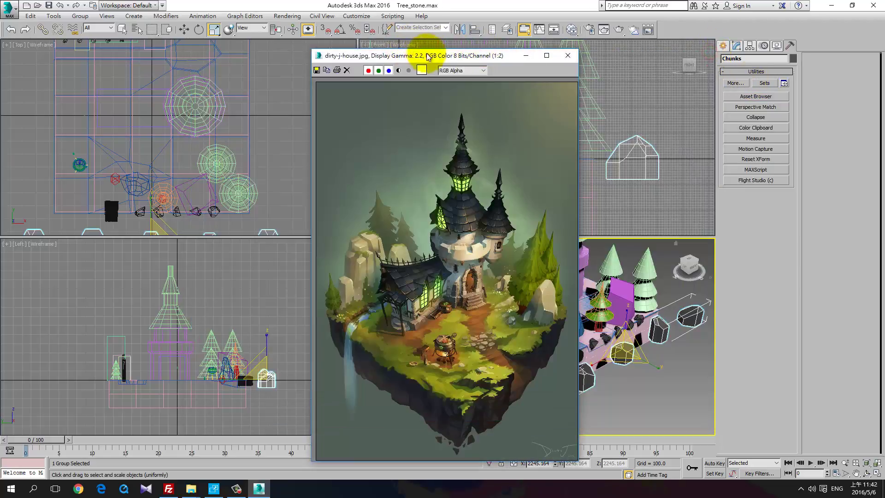
Step: Reposition the dirty-j-house.jpg reference window so it leaves the front and perspective views uncovered
{"action": "left_click_drag", "start_coordinate": [433, 56], "coordinate": [134, 35]}
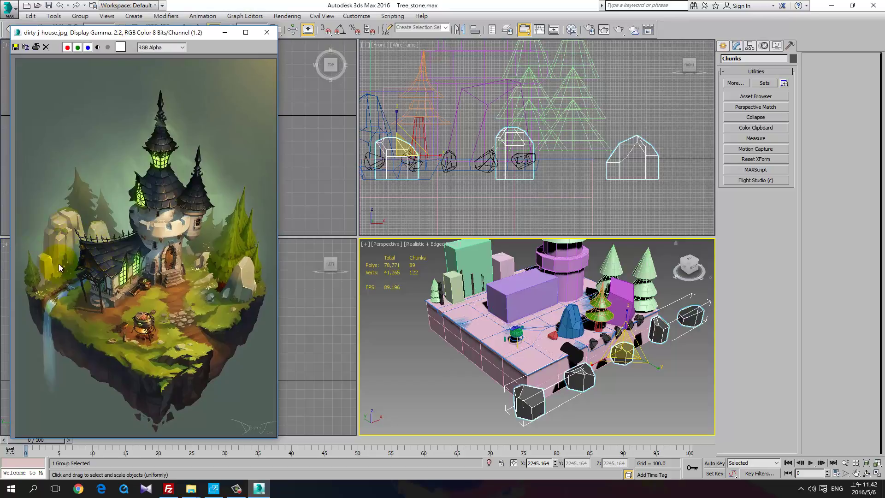
{"action": "left_click", "coordinate": [641, 383]}
{"action": "middle_click_drag", "start_coordinate": [507, 354], "coordinate": [537, 364]}
Step: Ungroup the Chunks group so each large rock can be handled separately, and clear the selection
{"action": "left_click", "coordinate": [607, 393]}
{"action": "key", "text": "w"}
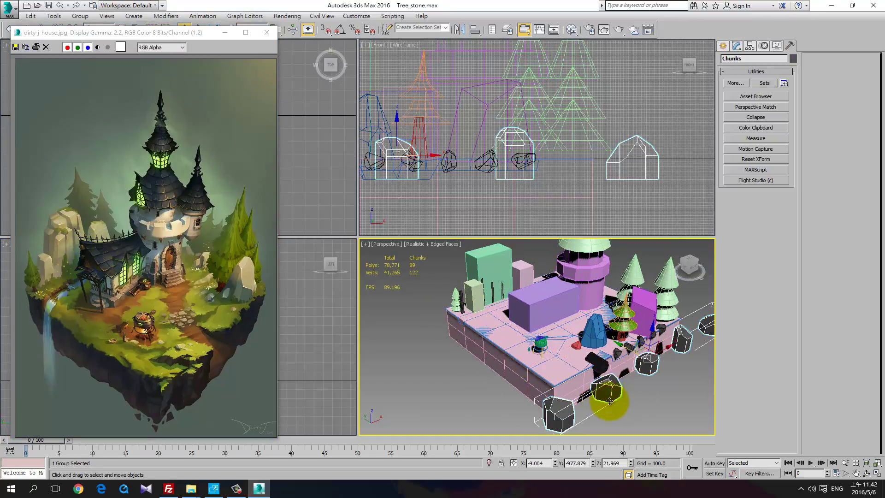
{"action": "middle_click_drag", "start_coordinate": [608, 391], "coordinate": [618, 387], "text": "alt"}
{"action": "left_click", "coordinate": [737, 45]}
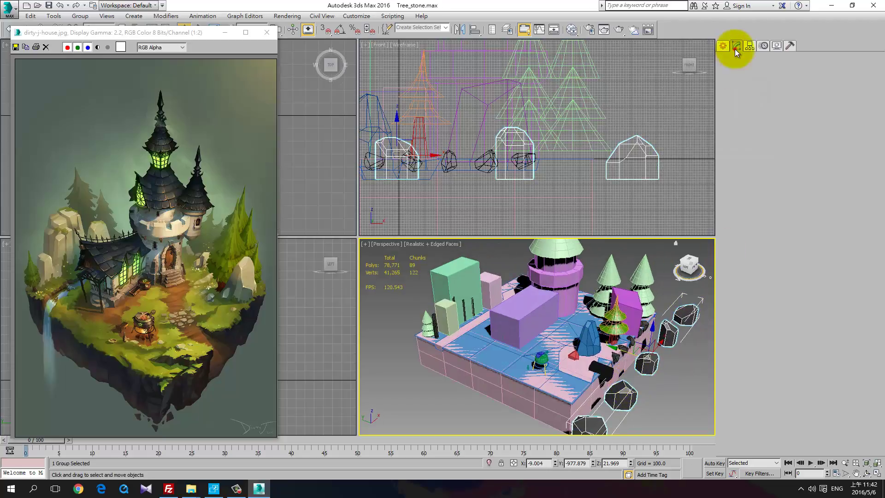
{"action": "right_click", "coordinate": [673, 333]}
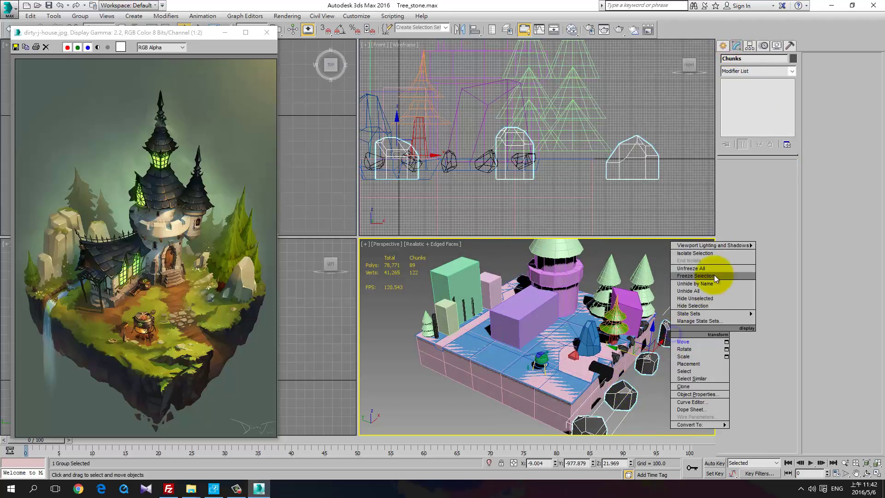
{"action": "left_click", "coordinate": [85, 16]}
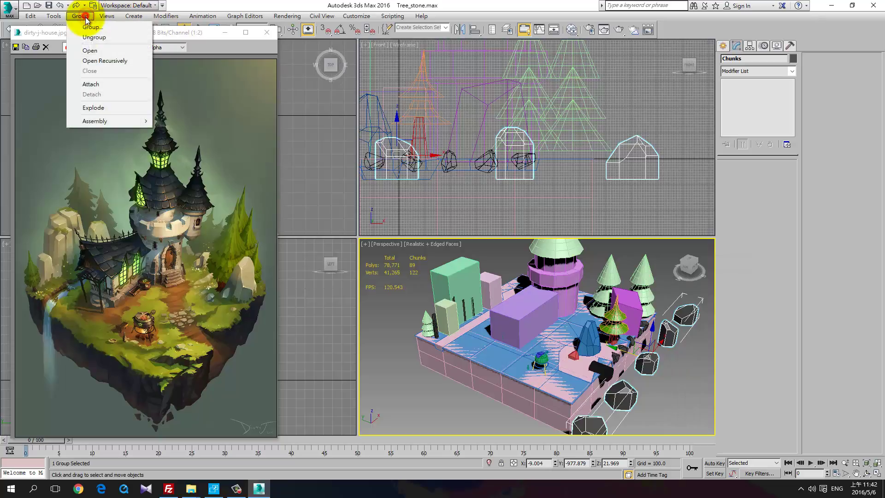
{"action": "left_click", "coordinate": [94, 34]}
{"action": "left_click", "coordinate": [685, 378]}
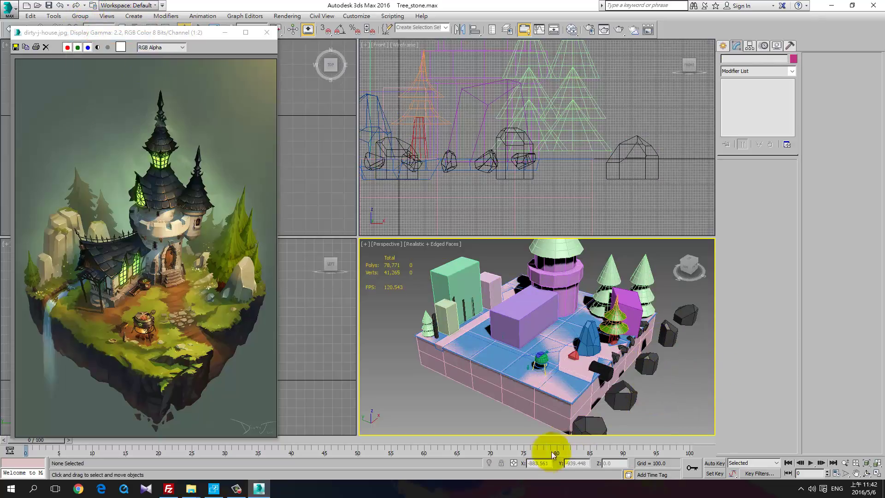
Step: Move one large rock to the terrain corner by the small tree, at about X -879, Y 566
{"action": "left_click", "coordinate": [679, 313]}
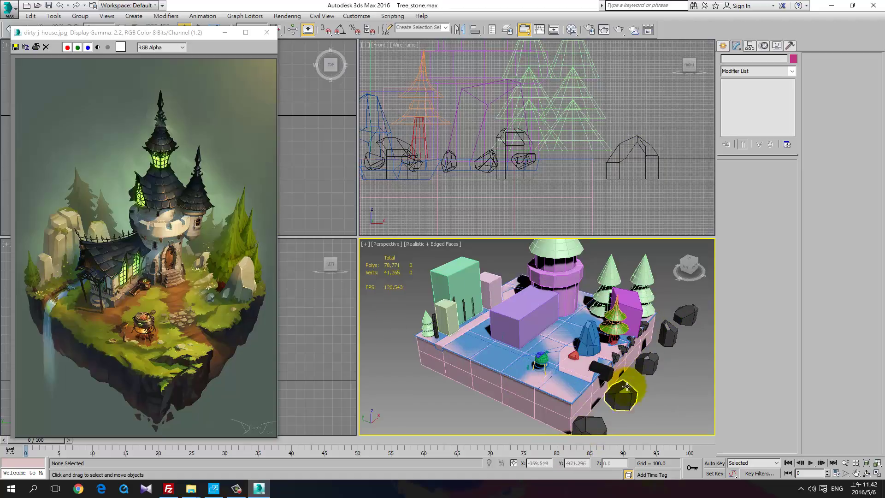
{"action": "left_click", "coordinate": [649, 364]}
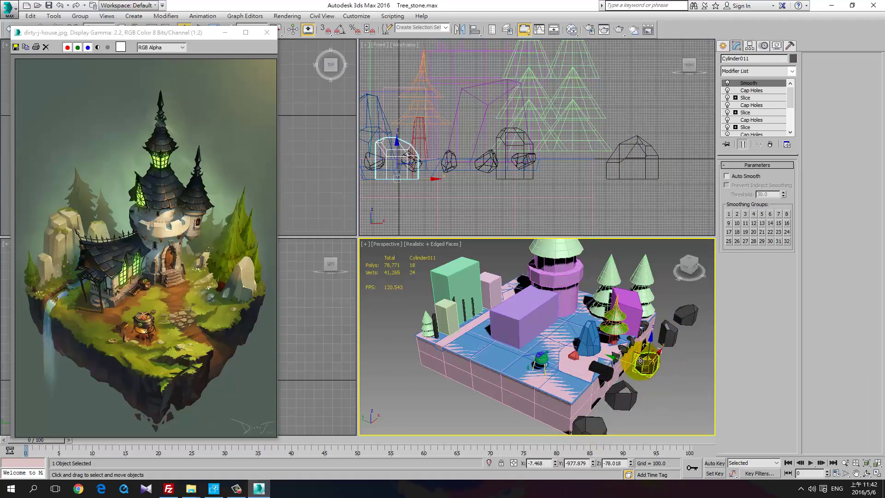
{"action": "left_click_drag", "start_coordinate": [641, 359], "coordinate": [416, 349]}
{"action": "scroll", "coordinate": [422, 350], "scroll_direction": "up", "scroll_amount": 3}
{"action": "middle_click_drag", "start_coordinate": [436, 345], "coordinate": [530, 330]}
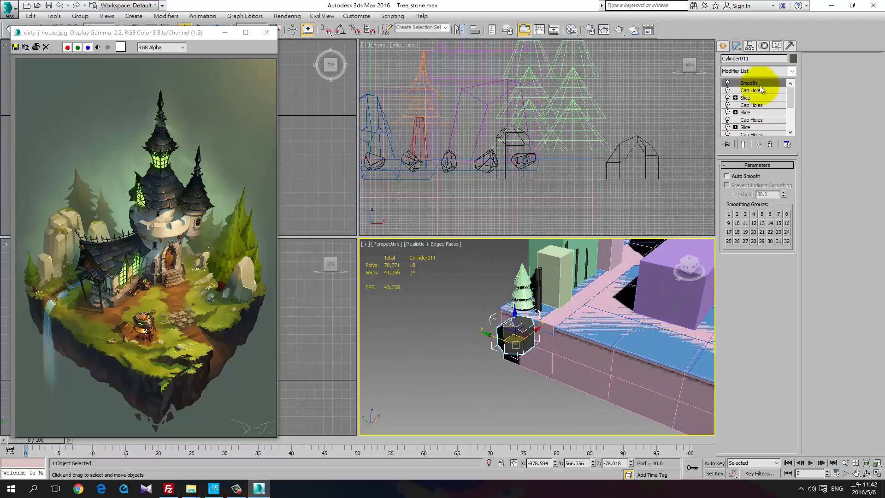
Step: Examine the placed rock's modifier stack and the layout of the terrain, pillars and blocks from several viewpoints
{"action": "left_click_drag", "start_coordinate": [791, 96], "coordinate": [793, 107]}
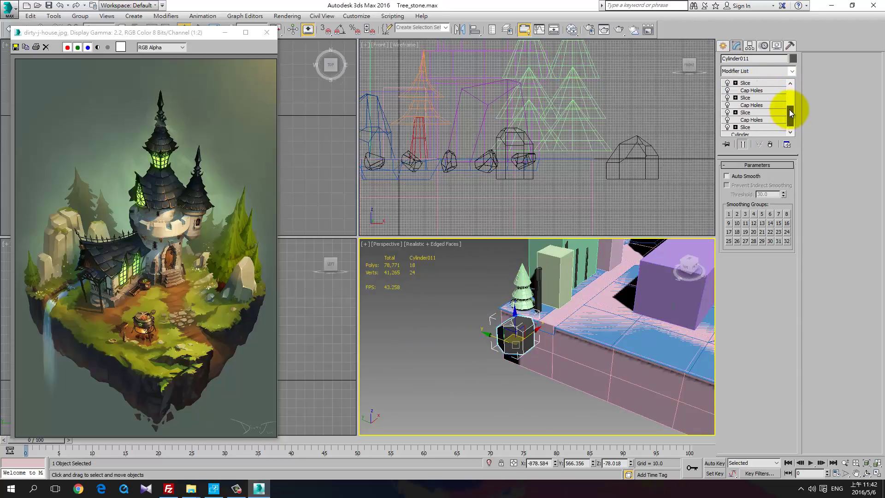
{"action": "left_click_drag", "start_coordinate": [791, 113], "coordinate": [789, 94]}
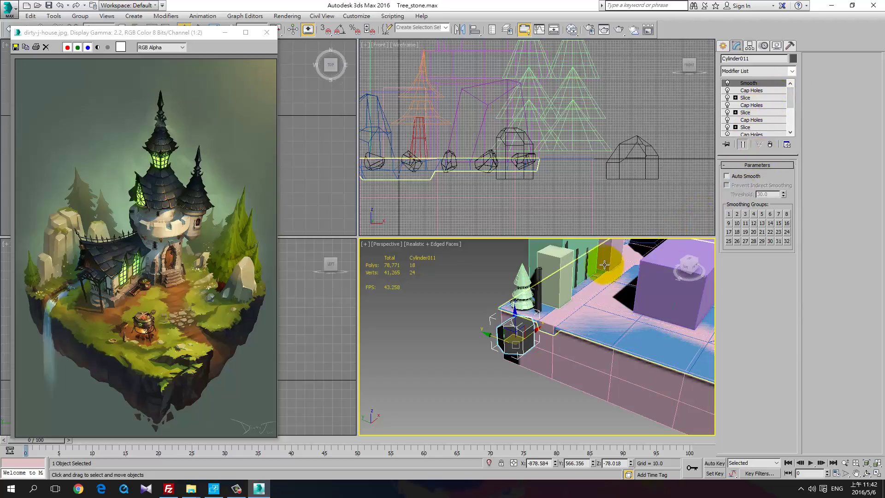
{"action": "left_click", "coordinate": [548, 258]}
{"action": "left_click", "coordinate": [560, 258]}
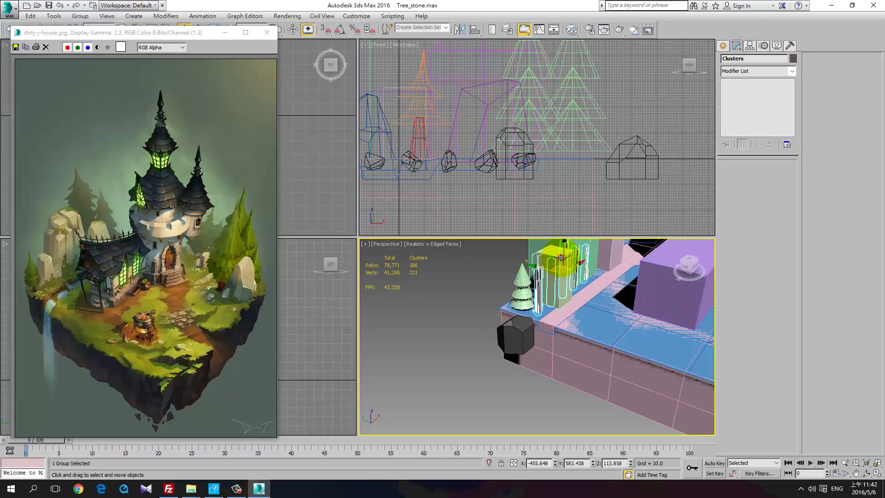
{"action": "middle_click_drag", "start_coordinate": [560, 258], "coordinate": [535, 305], "text": "alt"}
{"action": "left_click", "coordinate": [534, 303]}
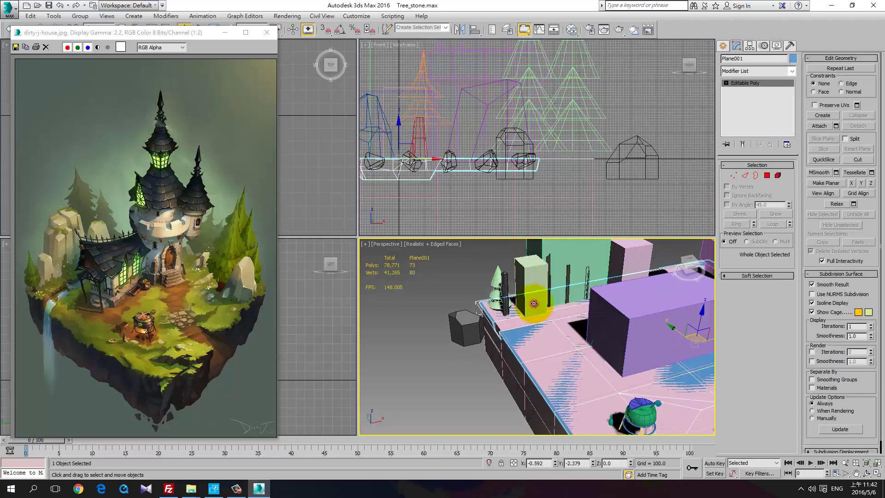
{"action": "left_click", "coordinate": [524, 263]}
{"action": "middle_click_drag", "start_coordinate": [583, 208], "coordinate": [604, 243], "text": "alt"}
{"action": "middle_click", "coordinate": [599, 260]}
{"action": "key", "text": "f"}
{"action": "middle_click_drag", "start_coordinate": [512, 308], "coordinate": [516, 310], "text": "alt"}
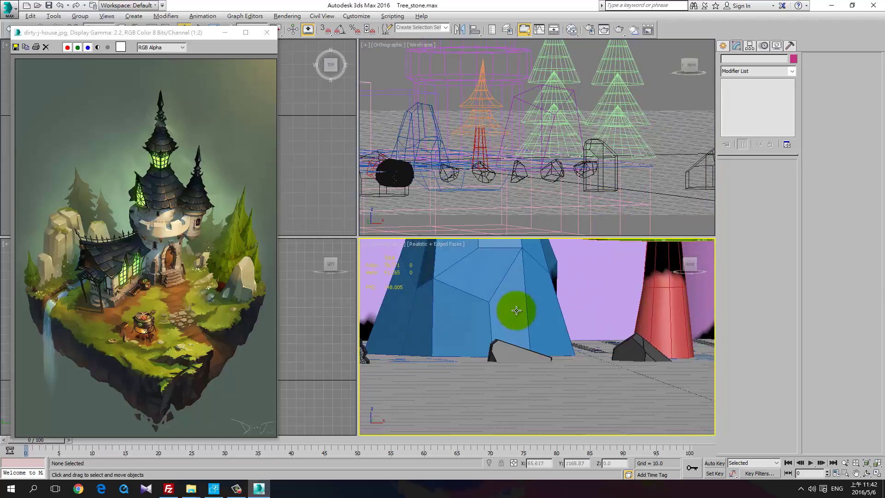
{"action": "key", "text": "z"}
{"action": "left_click", "coordinate": [551, 197]}
{"action": "key", "text": "f"}
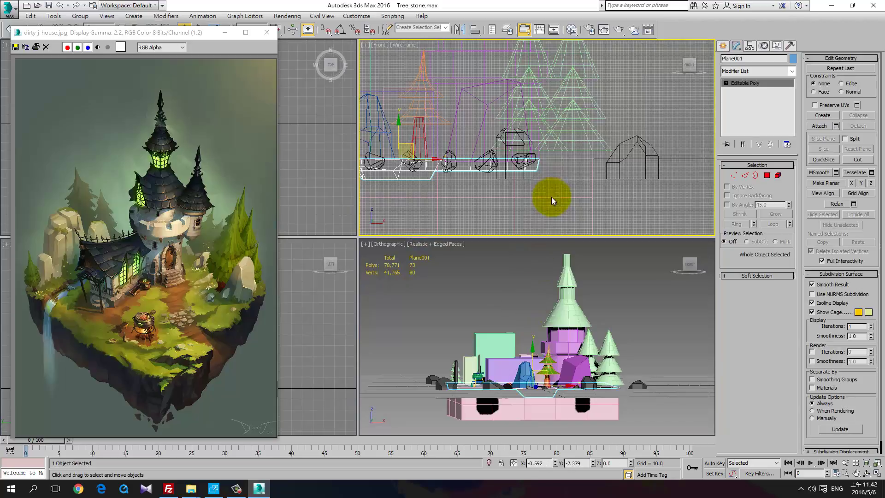
{"action": "middle_click_drag", "start_coordinate": [560, 310], "coordinate": [536, 341], "text": "alt"}
{"action": "key", "text": "p"}
{"action": "scroll", "coordinate": [533, 329], "scroll_direction": "up", "scroll_amount": 3}
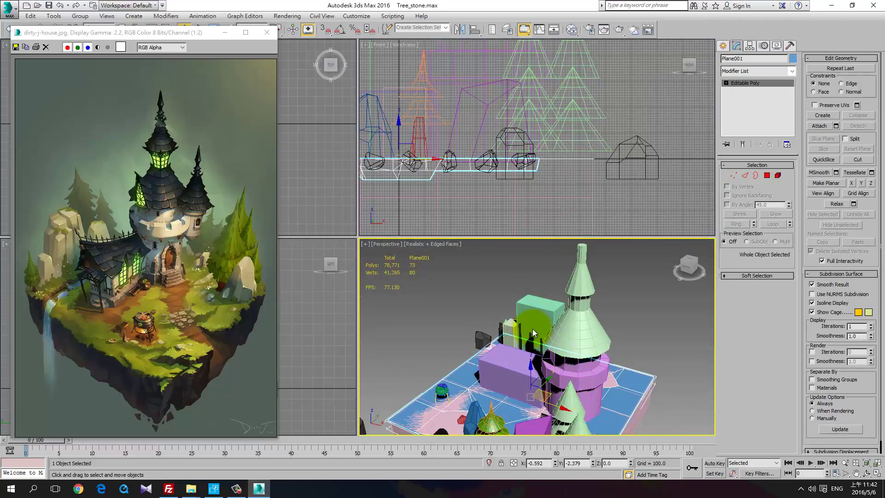
Step: Create a box about 124 long, 118 wide and 277 high beside the terrain corner near the small tree
{"action": "left_click", "coordinate": [722, 45]}
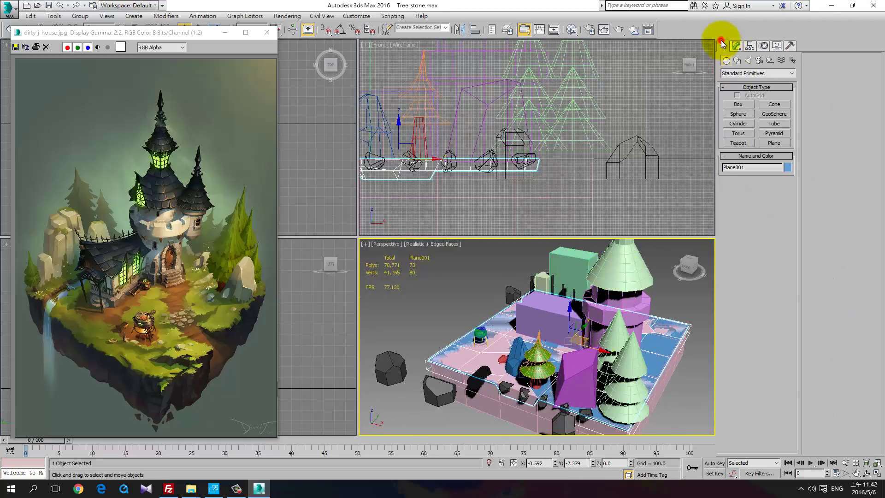
{"action": "left_click", "coordinate": [743, 103]}
{"action": "middle_click_drag", "start_coordinate": [539, 260], "coordinate": [574, 282], "text": "alt"}
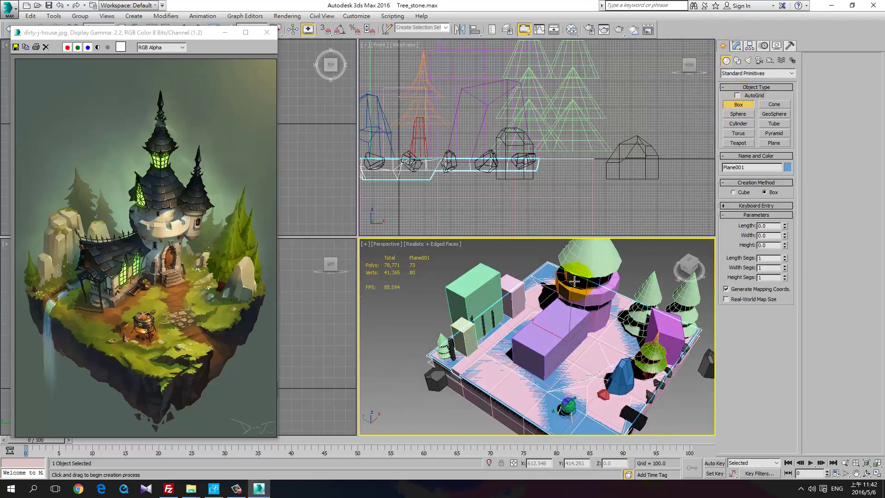
{"action": "left_click", "coordinate": [727, 73]}
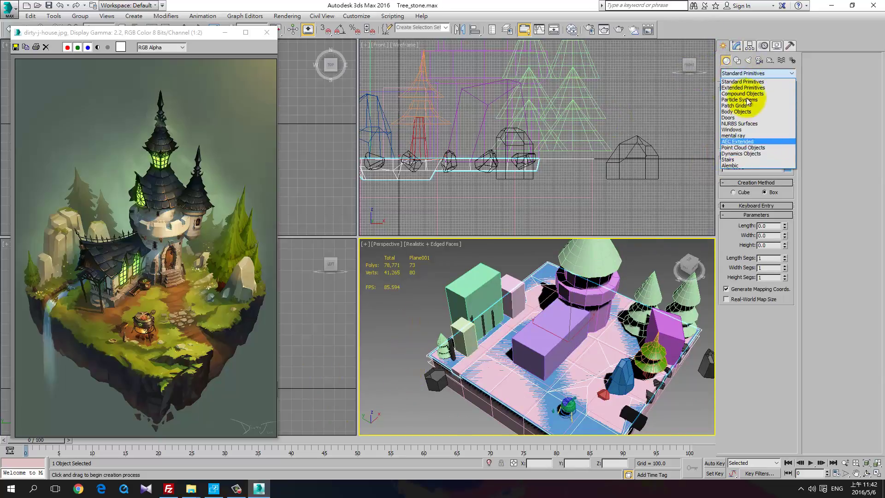
{"action": "left_click", "coordinate": [722, 48]}
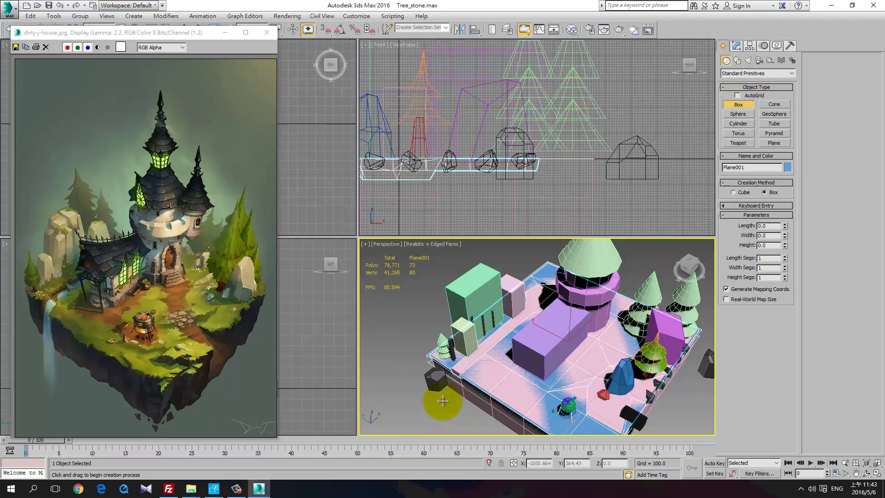
{"action": "left_click_drag", "start_coordinate": [442, 401], "coordinate": [446, 421]}
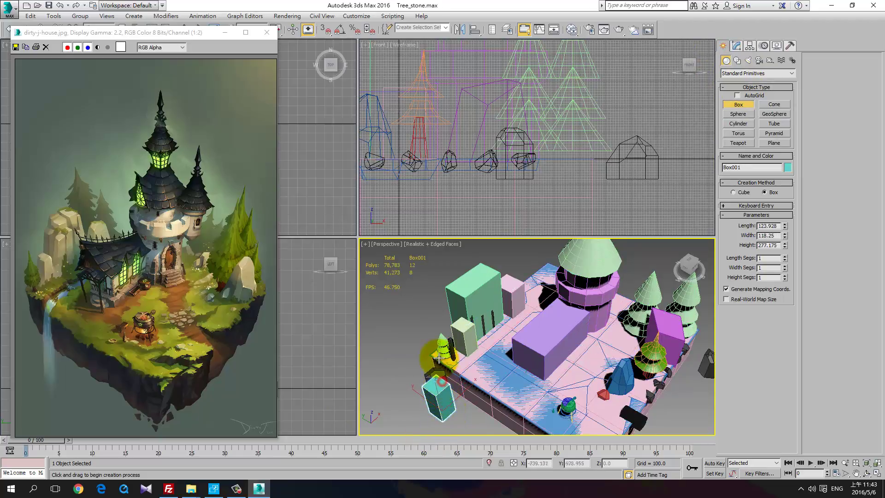
{"action": "scroll", "coordinate": [512, 331], "scroll_direction": "down", "scroll_amount": 3}
{"action": "scroll", "coordinate": [519, 322], "scroll_direction": "up", "scroll_amount": 5}
{"action": "middle_click_drag", "start_coordinate": [498, 340], "coordinate": [507, 327], "text": "alt"}
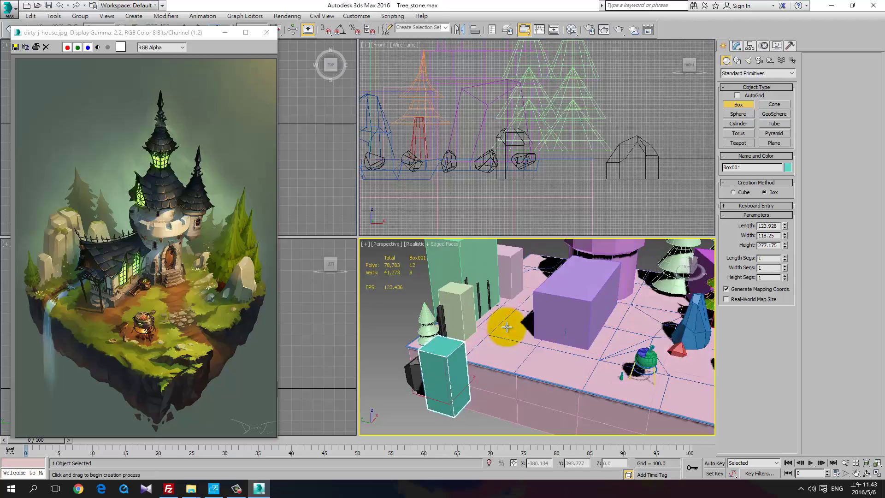
Step: Isolate the new box, minimize the reference image window and frame the box in the perspective view
{"action": "left_click", "coordinate": [737, 46]}
{"action": "right_click", "coordinate": [624, 200]}
{"action": "key", "text": "alt+q"}
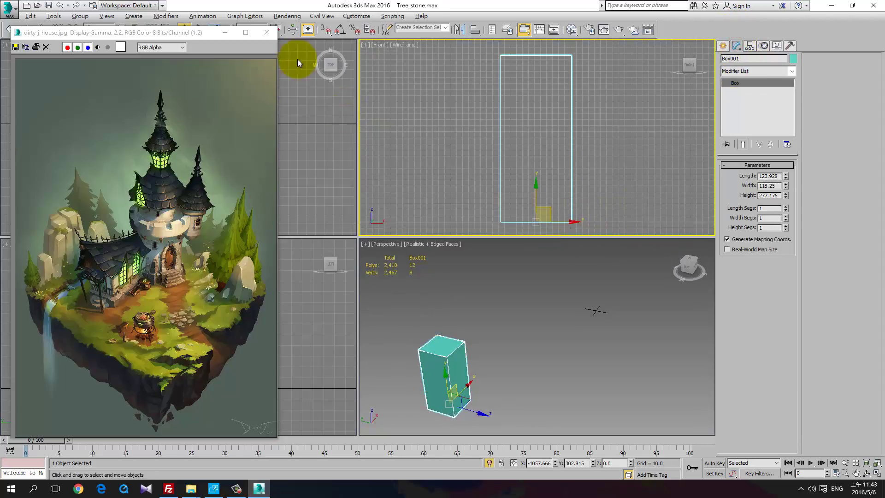
{"action": "left_click", "coordinate": [225, 33]}
{"action": "middle_click_drag", "start_coordinate": [476, 308], "coordinate": [527, 295]}
{"action": "key", "text": "z"}
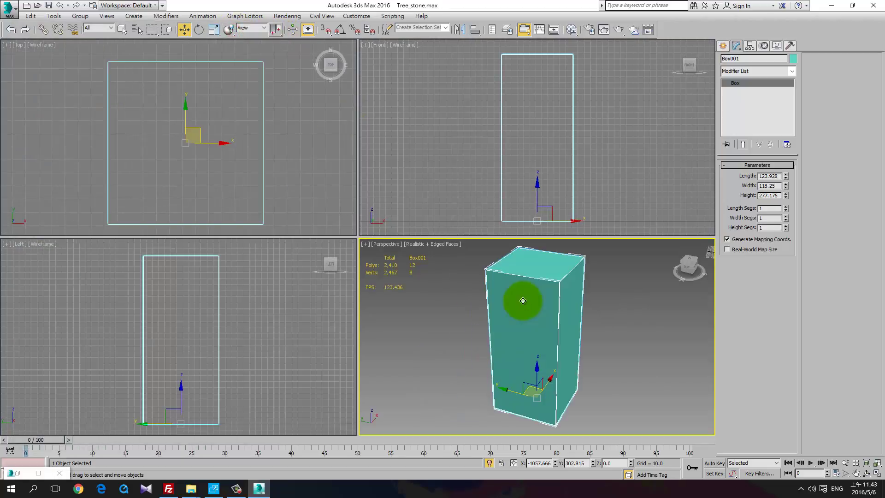
{"action": "left_click", "coordinate": [793, 71]}
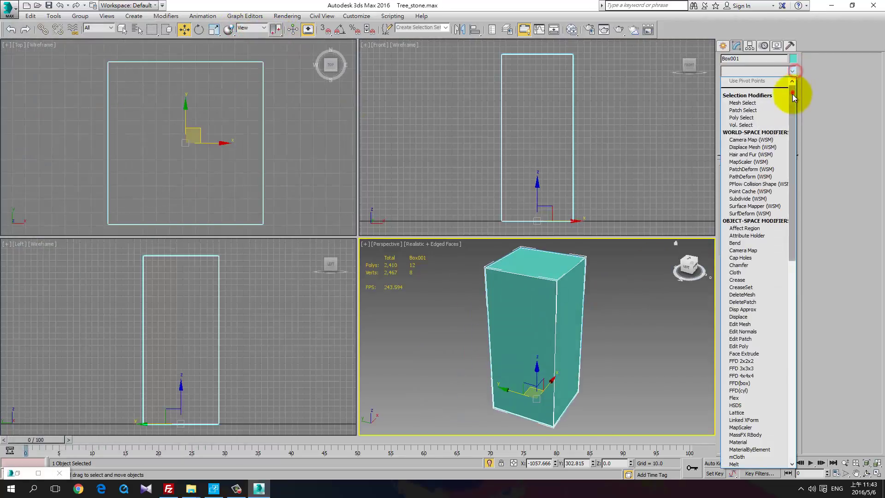
{"action": "left_click_drag", "start_coordinate": [792, 94], "coordinate": [781, 311]}
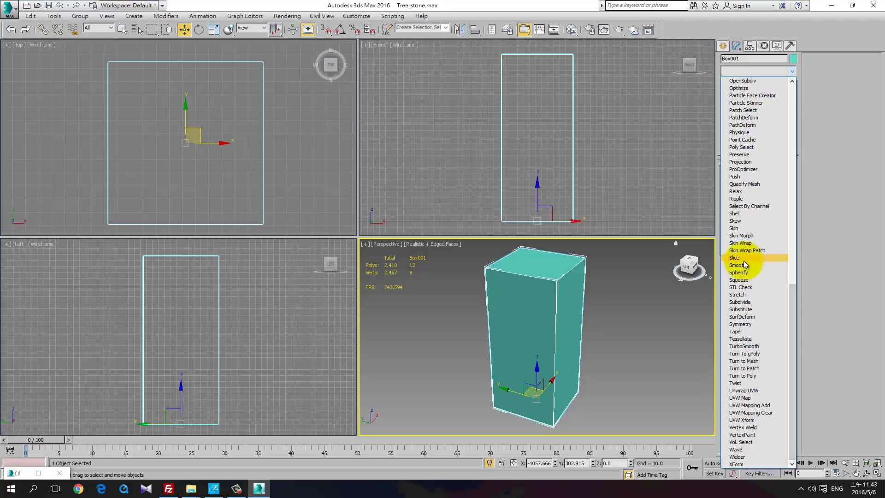
{"action": "left_click", "coordinate": [551, 292]}
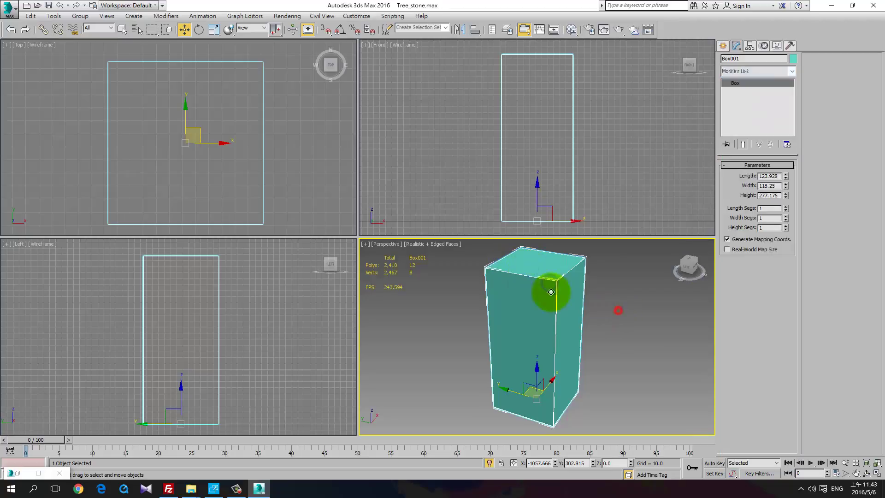
Step: Convert the isolated box to an Editable Poly
{"action": "right_click", "coordinate": [551, 292]}
{"action": "mouse_move", "coordinate": [588, 384]}
{"action": "left_click", "coordinate": [666, 389]}
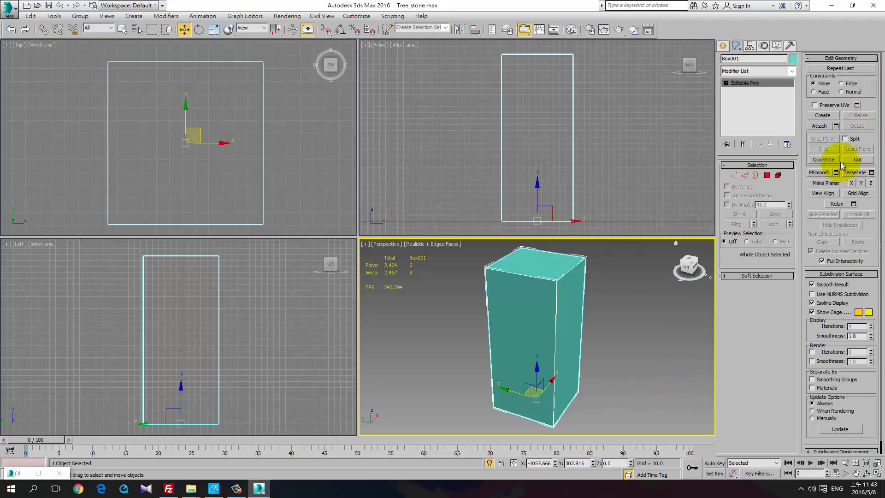
Step: Cut a diagonal QuickSlice across one upper corner of the box in the perspective view
{"action": "left_click", "coordinate": [824, 159]}
{"action": "middle_click_drag", "start_coordinate": [597, 82], "coordinate": [585, 114]}
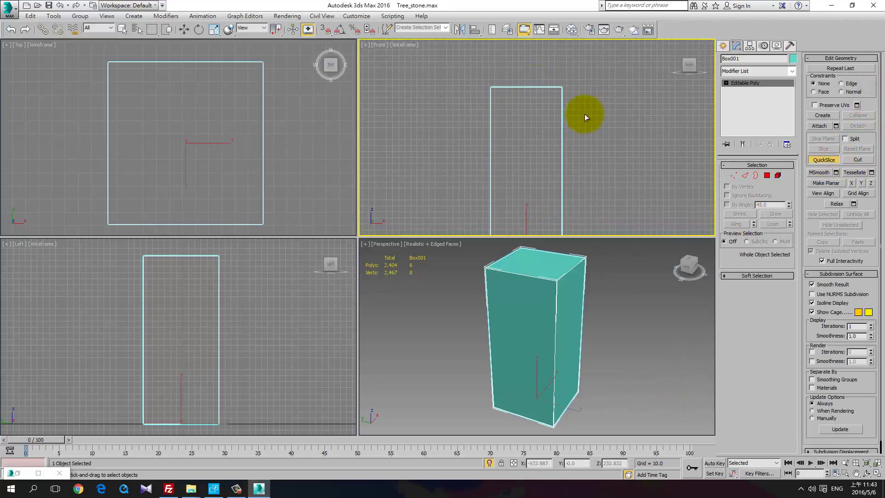
{"action": "mouse_move", "coordinate": [603, 289]}
{"action": "middle_mouse_down", "text": "alt"}
{"action": "mouse_move", "coordinate": [583, 277]}
{"action": "mouse_move", "coordinate": [594, 276]}
{"action": "middle_mouse_up", "text": "alt"}
{"action": "left_click", "coordinate": [556, 253]}
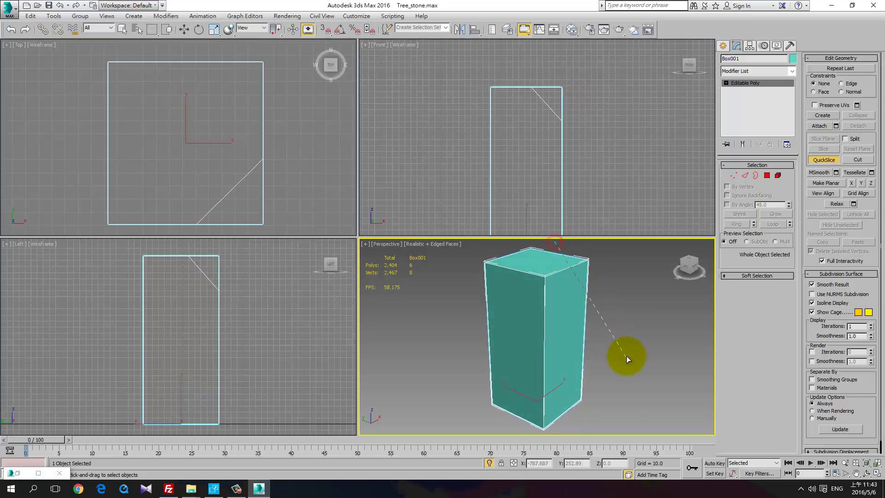
{"action": "right_click", "coordinate": [672, 294]}
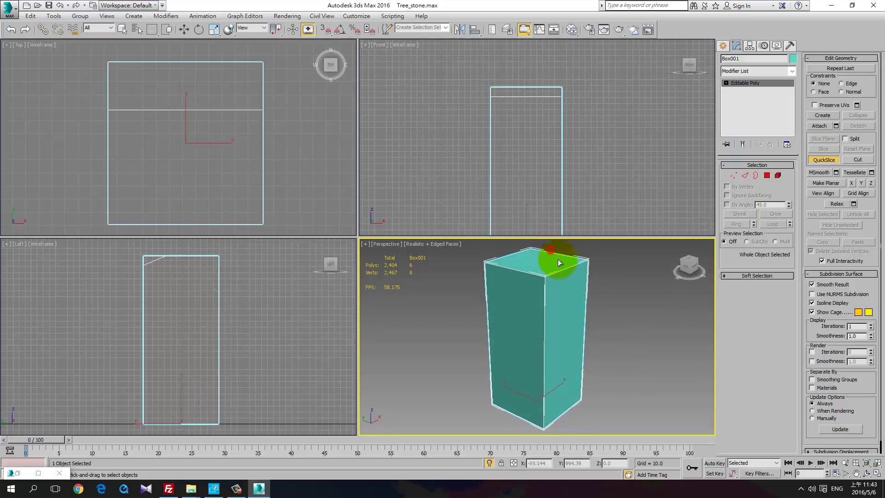
{"action": "left_click", "coordinate": [593, 331]}
{"action": "right_click", "coordinate": [593, 332]}
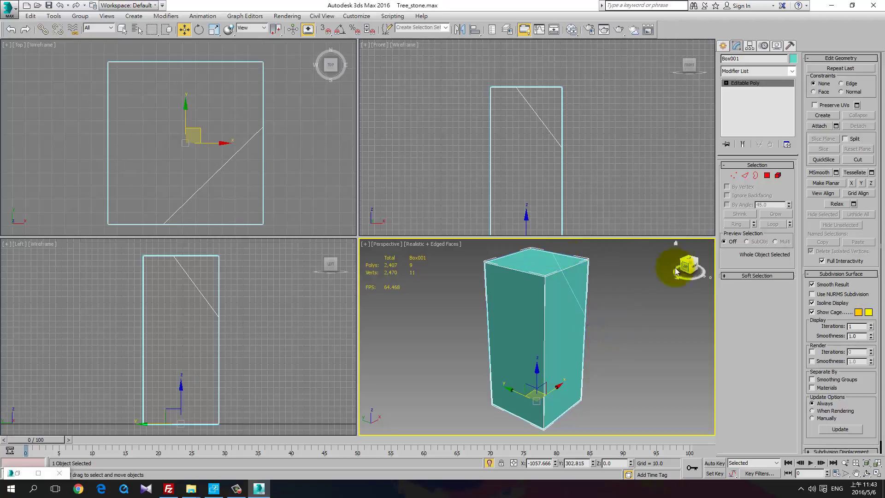
Step: Delete the vertices at the sliced-off upper corner of the box, leaving an open bevel
{"action": "left_click", "coordinate": [733, 175]}
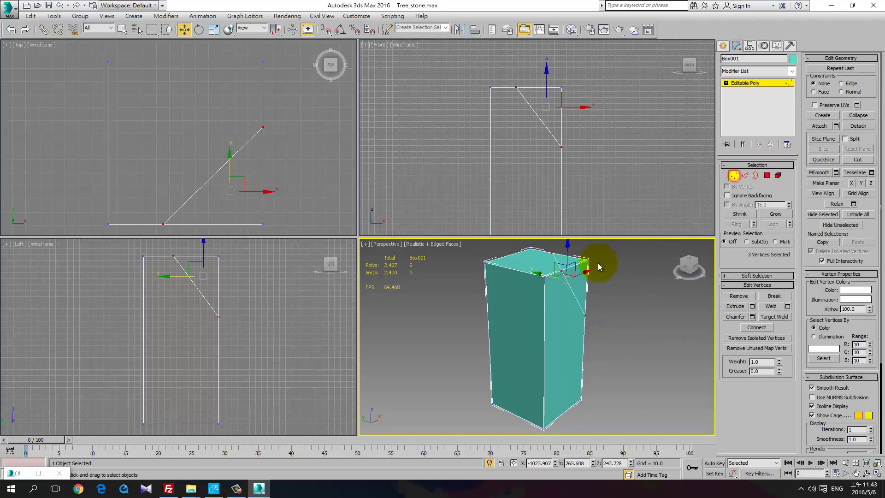
{"action": "key", "text": "Delete"}
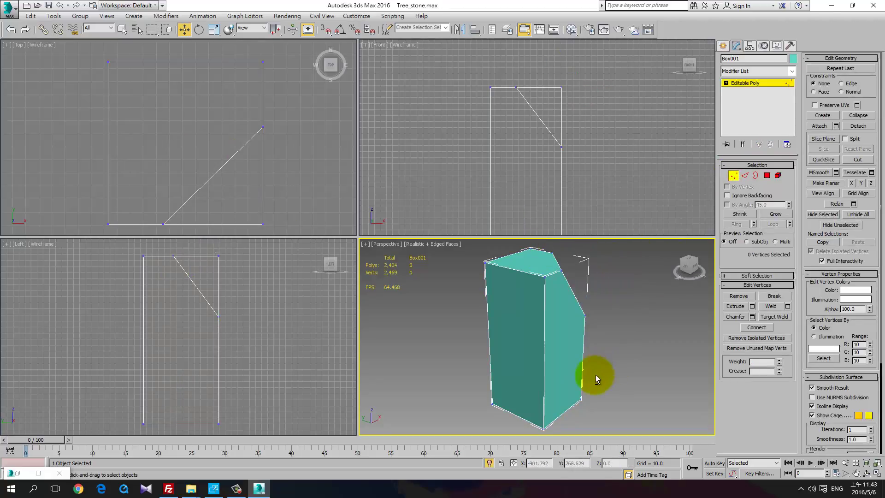
{"action": "middle_click_drag", "start_coordinate": [518, 370], "coordinate": [548, 292], "text": "alt"}
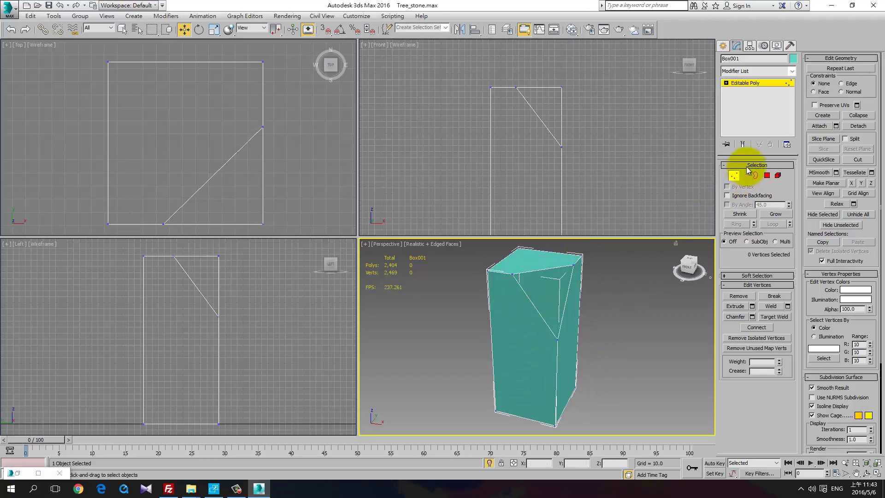
Step: Cut a diagonal QuickSlice through the box's back-left corner in the top view
{"action": "left_click", "coordinate": [519, 247]}
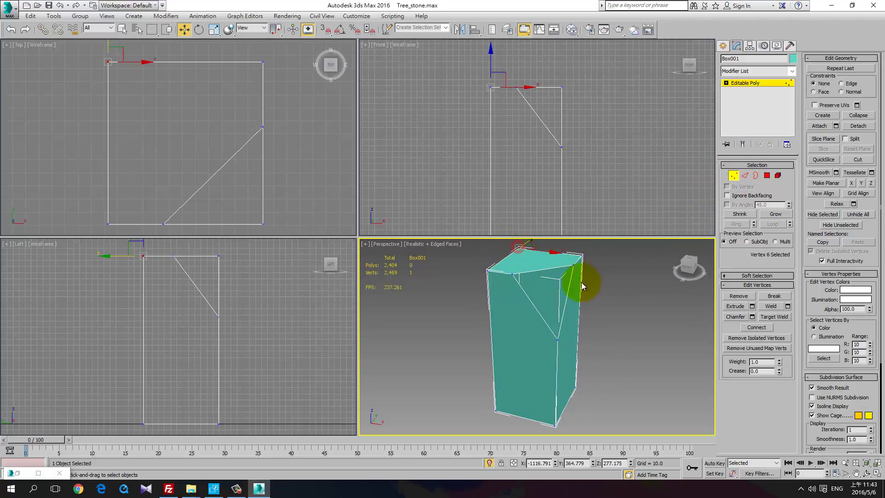
{"action": "middle_click_drag", "start_coordinate": [524, 276], "coordinate": [599, 272], "text": "alt"}
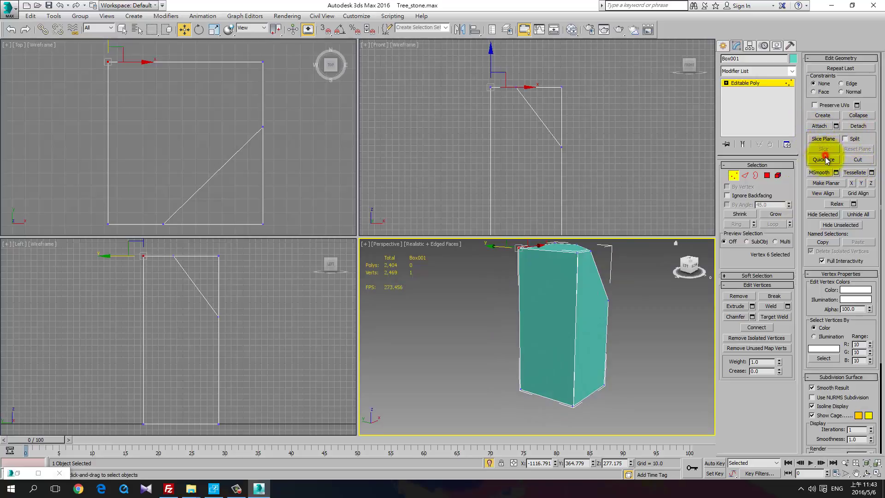
{"action": "middle_click_drag", "start_coordinate": [184, 106], "coordinate": [198, 120]}
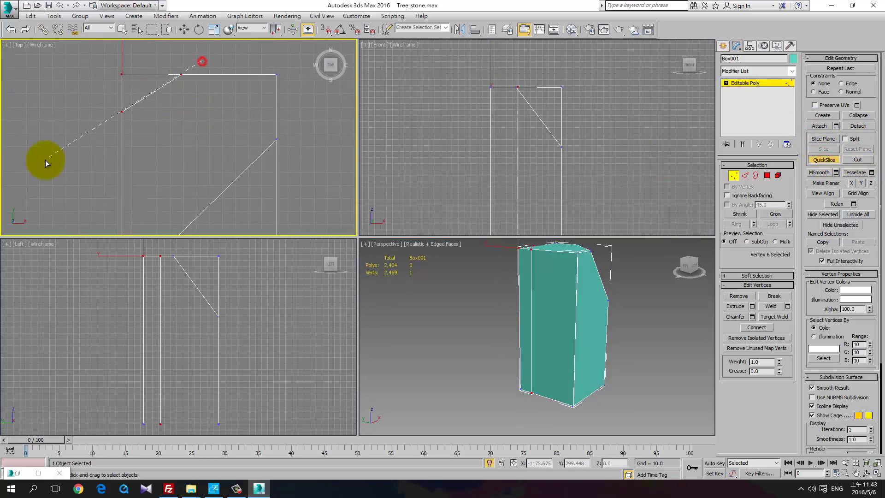
{"action": "left_click", "coordinate": [54, 173]}
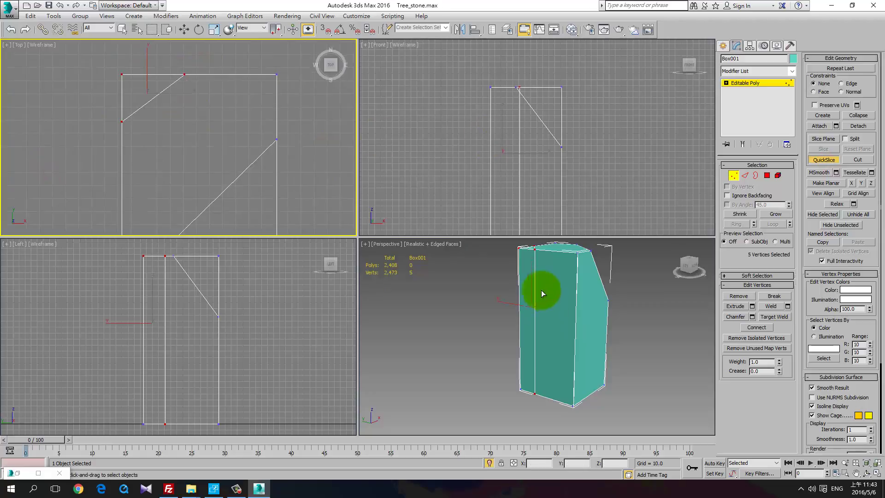
Step: Delete the vertices outside the diagonal cut at the box's back-left vertical corner
{"action": "left_click", "coordinate": [746, 176]}
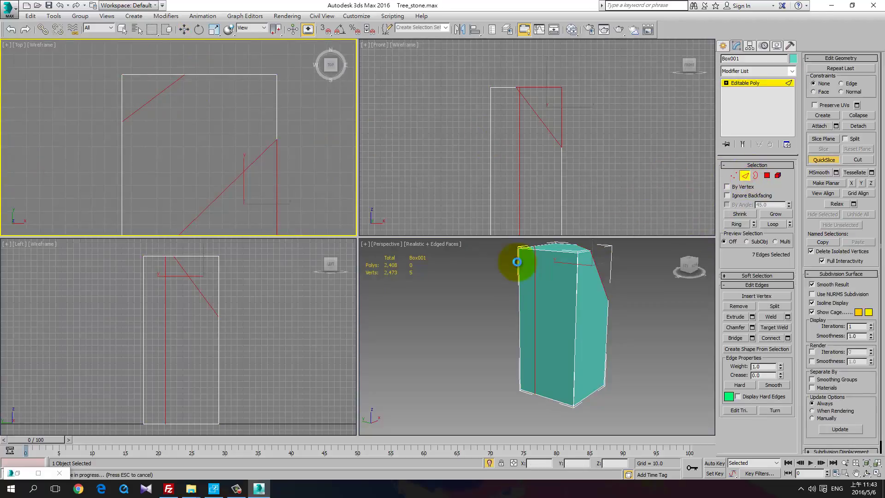
{"action": "left_click", "coordinate": [733, 176]}
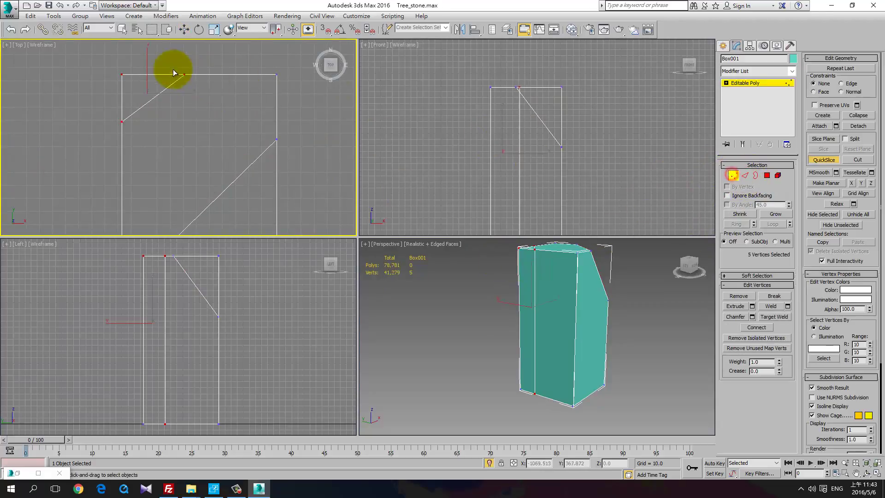
{"action": "right_click", "coordinate": [138, 79]}
{"action": "right_click", "coordinate": [116, 74]}
{"action": "left_click_drag", "start_coordinate": [112, 67], "coordinate": [131, 85]}
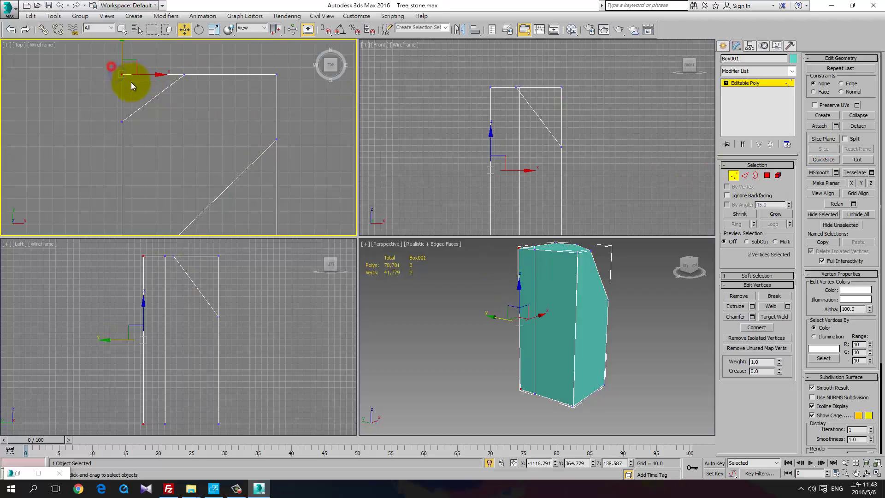
{"action": "key", "text": "Delete"}
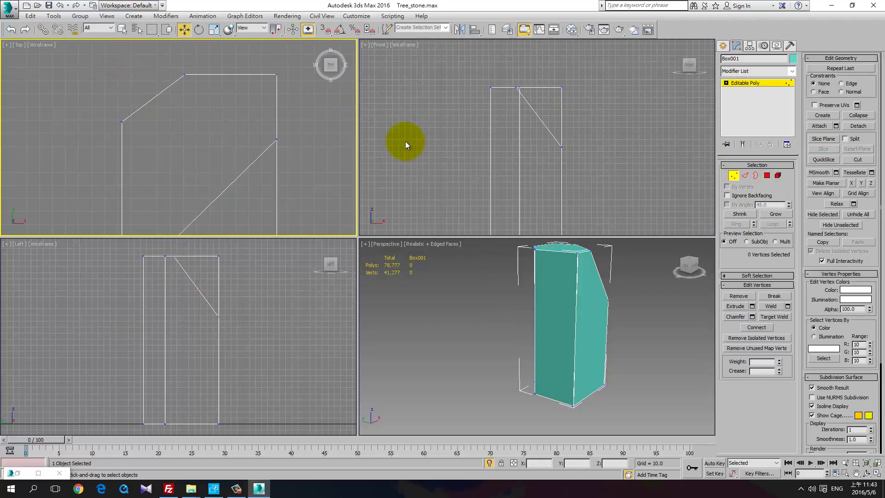
Step: Cap the open borders left by both removed corners of the box
{"action": "left_click", "coordinate": [756, 176]}
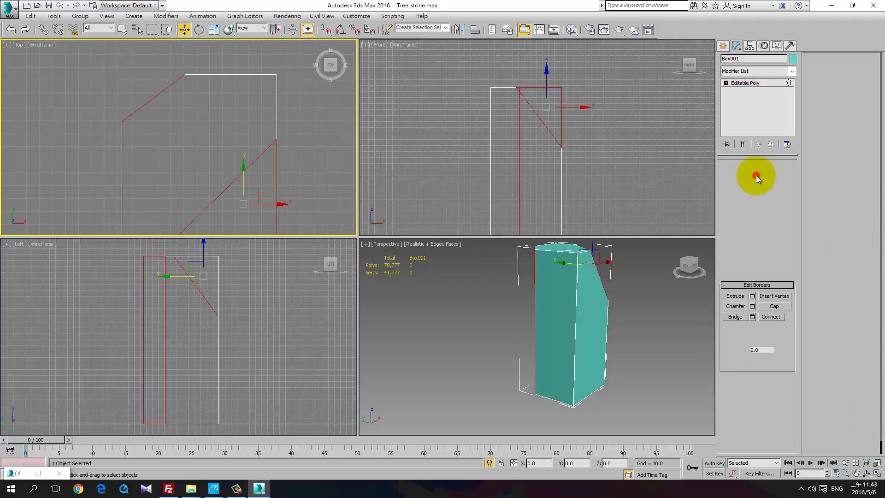
{"action": "left_click", "coordinate": [770, 309]}
{"action": "left_click", "coordinate": [630, 335]}
{"action": "middle_click_drag", "start_coordinate": [630, 335], "coordinate": [672, 306], "text": "alt"}
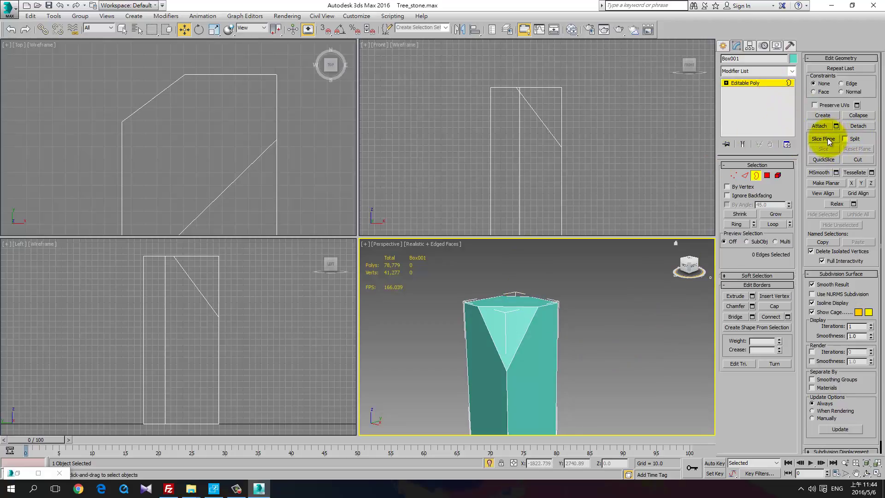
Step: QuickSlice diagonally across the upper corner beside the triangular bevel and delete the vertices outside the cut
{"action": "left_click", "coordinate": [825, 159]}
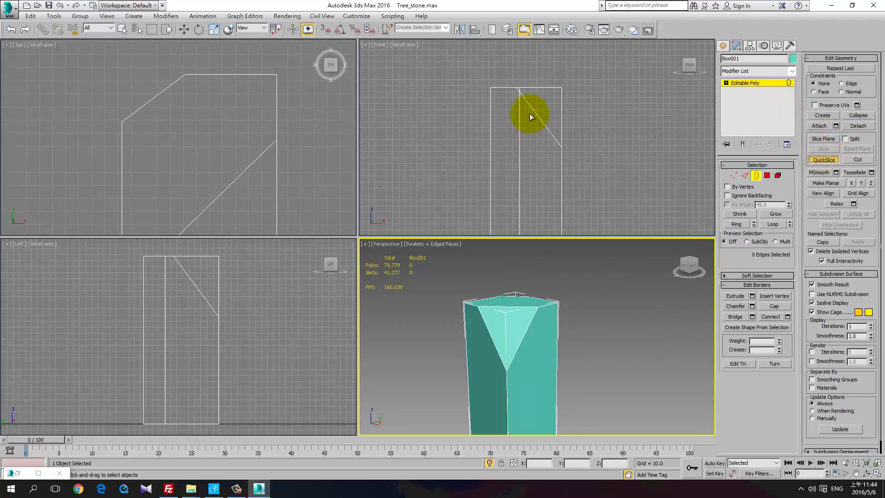
{"action": "mouse_move", "coordinate": [578, 340]}
{"action": "middle_mouse_down", "text": "alt"}
{"action": "mouse_move", "coordinate": [594, 328]}
{"action": "mouse_move", "coordinate": [584, 327]}
{"action": "middle_mouse_up", "text": "alt"}
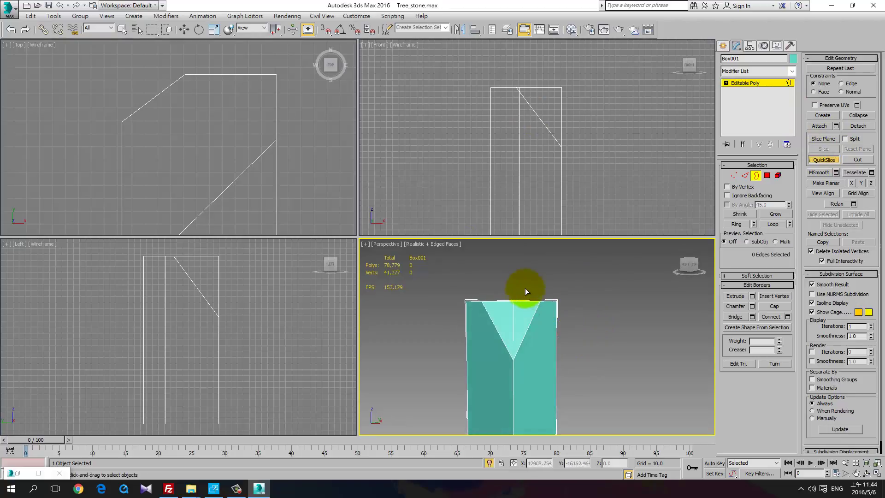
{"action": "left_click", "coordinate": [589, 400]}
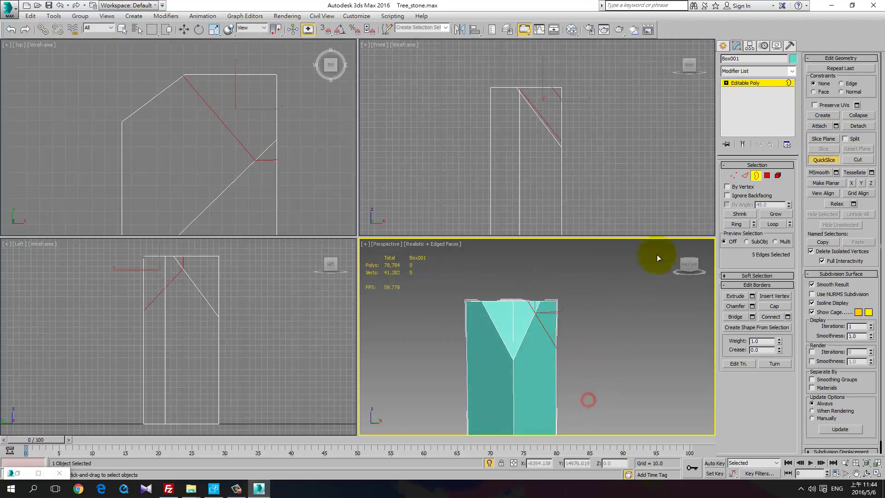
{"action": "left_click", "coordinate": [734, 176]}
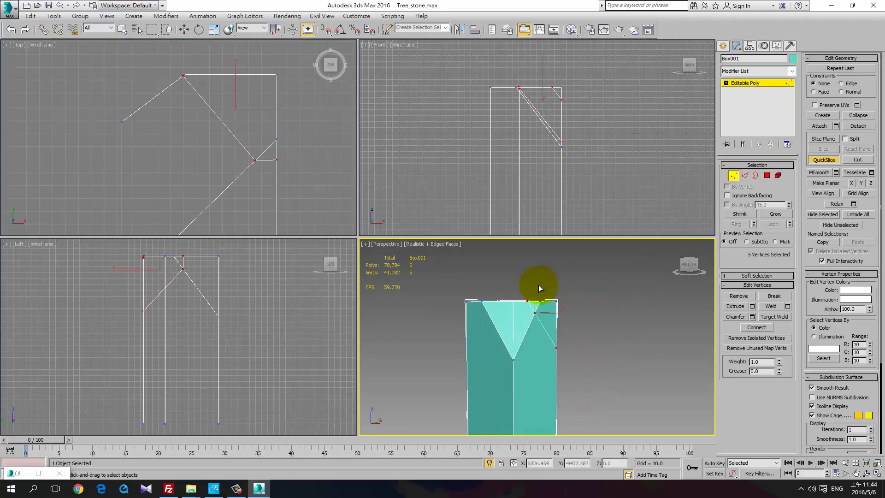
{"action": "left_click_drag", "start_coordinate": [536, 286], "coordinate": [575, 302]}
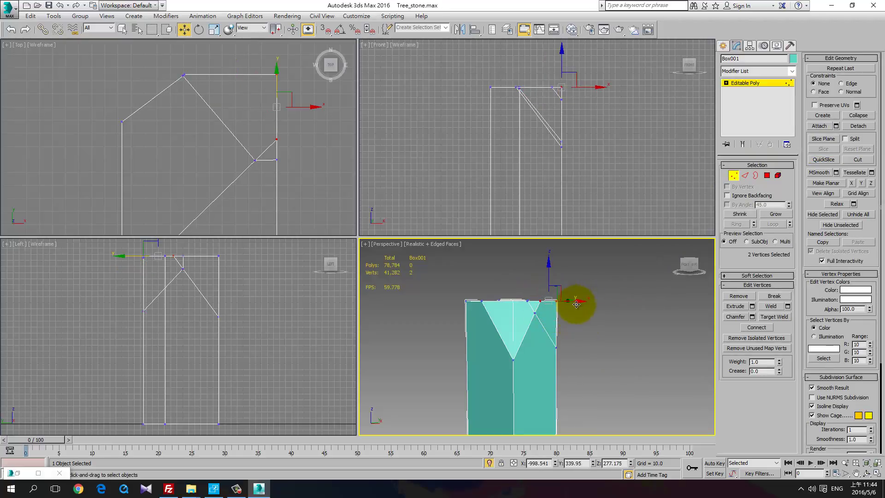
{"action": "key", "text": "Delete"}
Step: Cap the open border left at the newly removed upper corner
{"action": "left_click", "coordinate": [756, 176]}
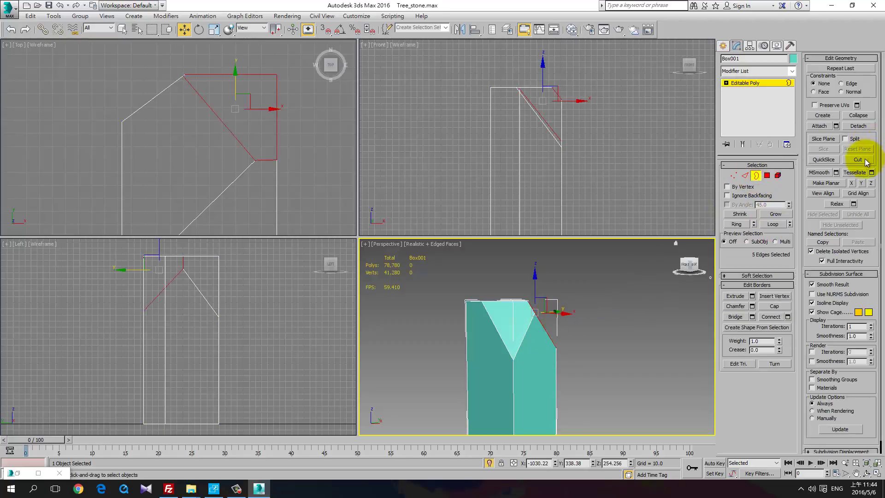
{"action": "left_click", "coordinate": [781, 306]}
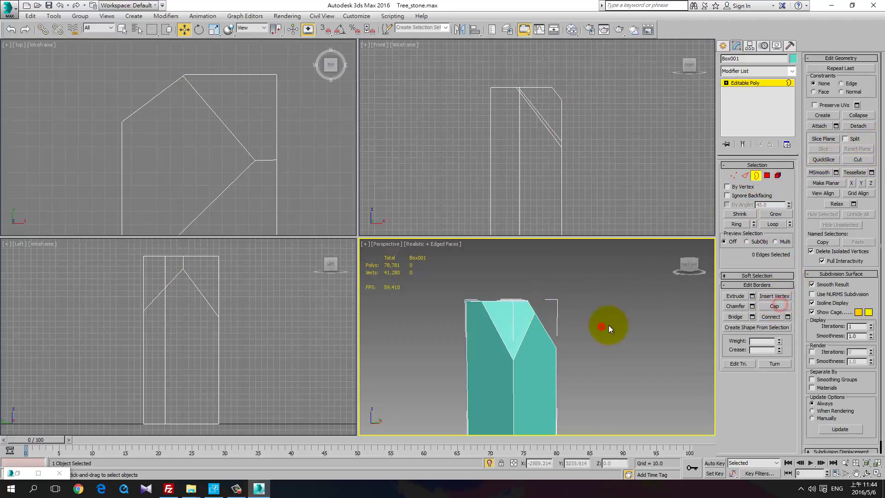
{"action": "middle_click_drag", "start_coordinate": [609, 325], "coordinate": [629, 318], "text": "alt"}
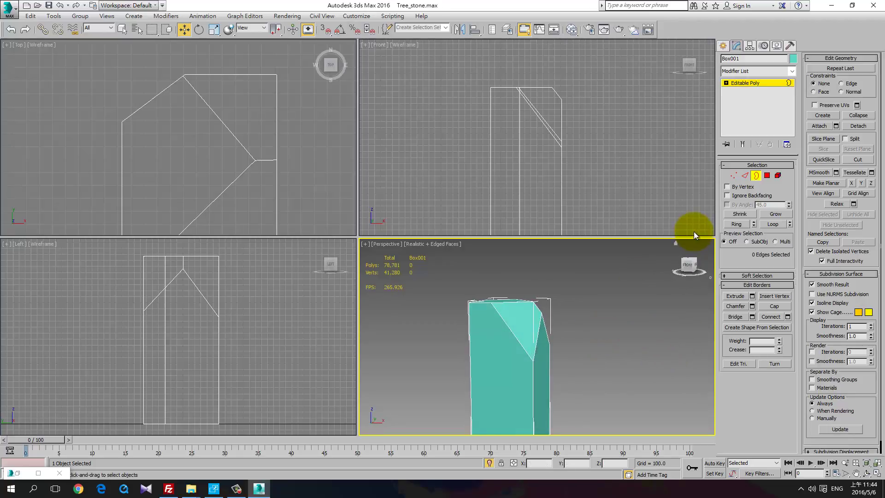
Step: Leave border editing and add a Slice modifier to the box
{"action": "left_click", "coordinate": [770, 81]}
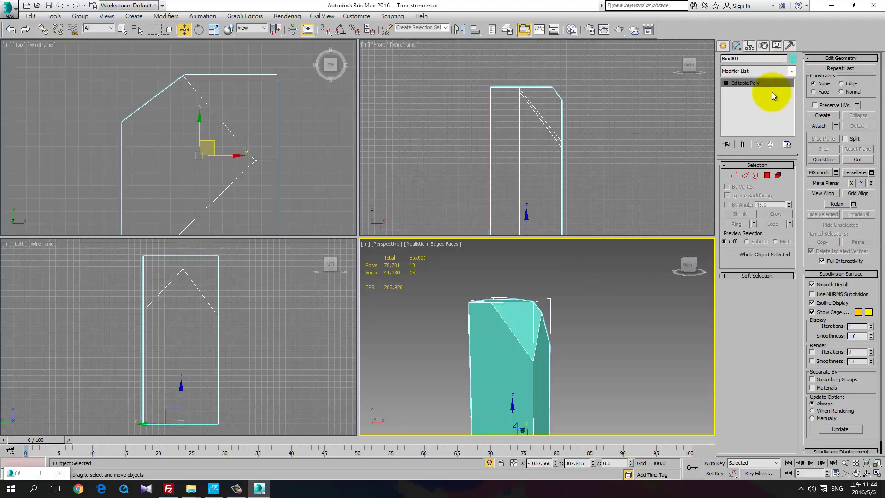
{"action": "left_click", "coordinate": [793, 71]}
{"action": "left_click_drag", "start_coordinate": [790, 101], "coordinate": [783, 308]}
{"action": "left_click", "coordinate": [755, 259]}
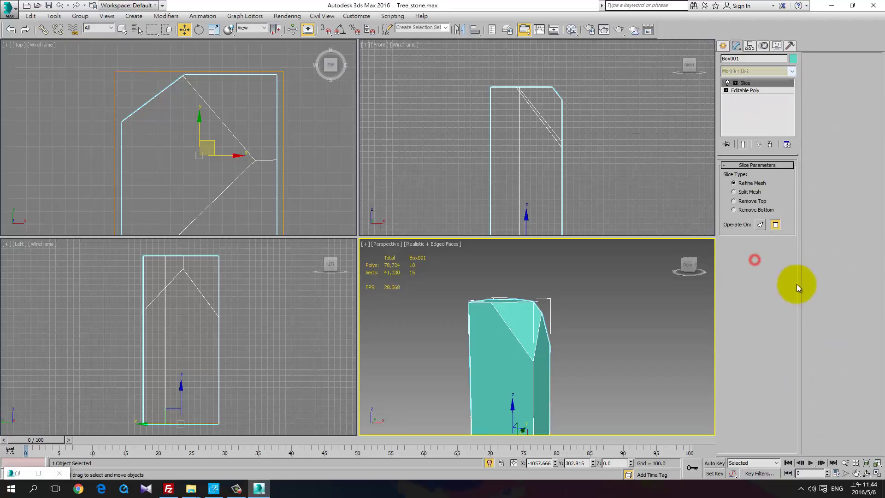
Step: Raise the slice plane into the upper part of the block, set the slice type to Remove Top and tilt the plane
{"action": "left_click", "coordinate": [740, 90]}
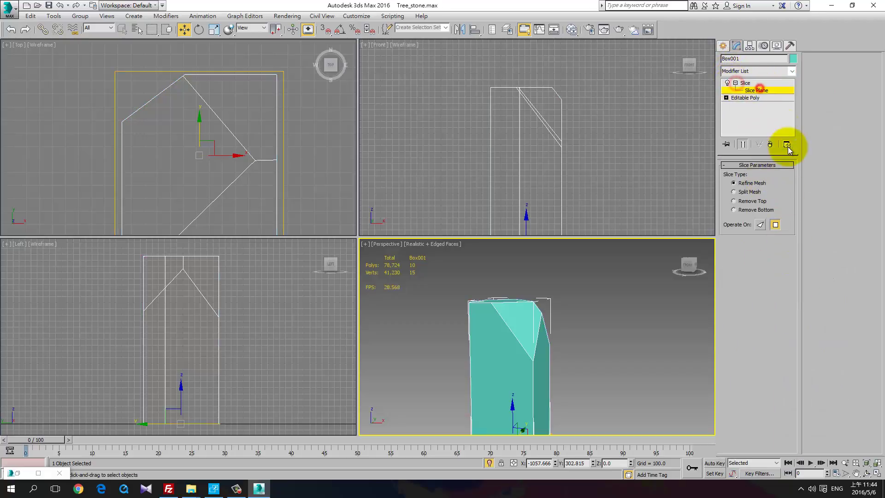
{"action": "scroll", "coordinate": [559, 294], "scroll_direction": "down", "scroll_amount": 3}
{"action": "left_click_drag", "start_coordinate": [552, 329], "coordinate": [560, 295]}
{"action": "left_click", "coordinate": [751, 200]}
{"action": "key", "text": "e"}
{"action": "key", "text": "w"}
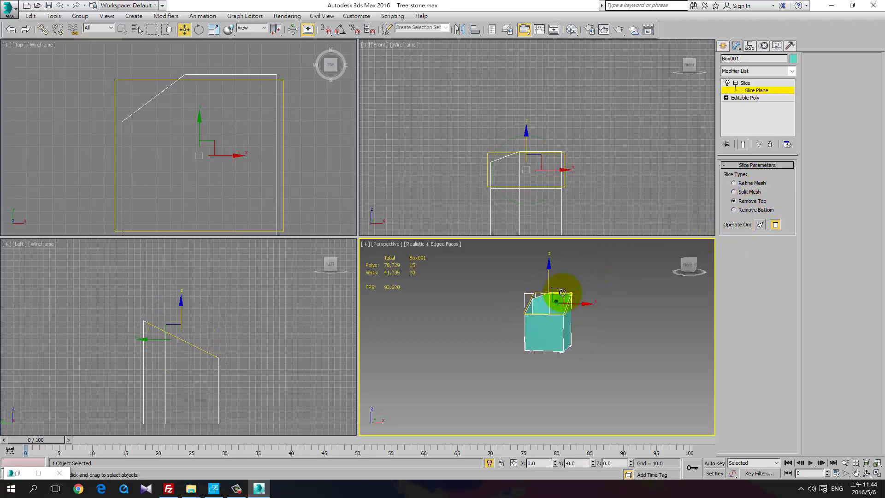
Step: Shift the slice plane out past the block's upper front side and tilt it steeply
{"action": "middle_click_drag", "start_coordinate": [598, 307], "coordinate": [557, 295], "text": "alt"}
{"action": "left_click_drag", "start_coordinate": [560, 290], "coordinate": [489, 284]}
{"action": "key", "text": "e"}
{"action": "key", "text": "w"}
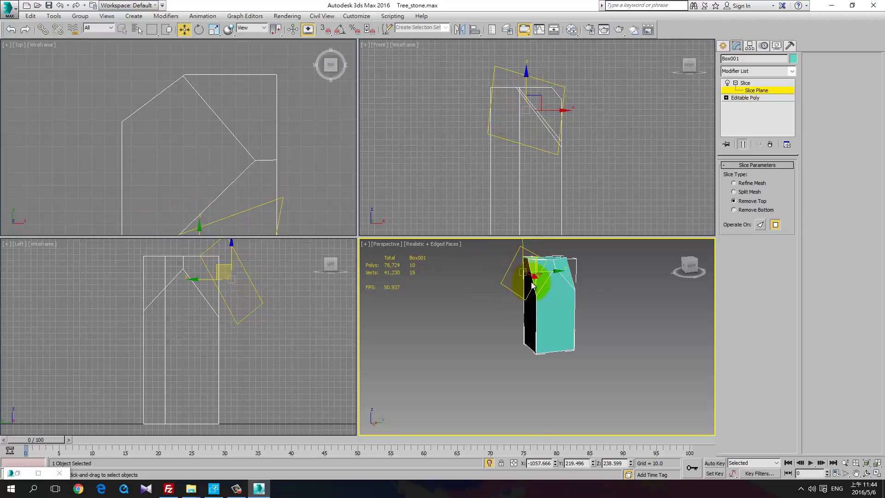
{"action": "key", "text": "super"}
{"action": "middle_click_drag", "start_coordinate": [534, 283], "coordinate": [560, 281]}
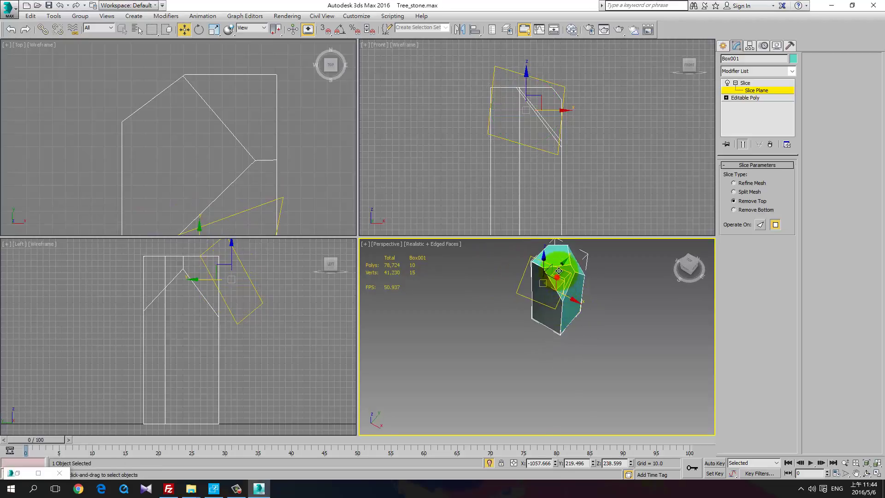
Step: Turn the slice plane diagonally and move it inward to cut off the block's upper front-left corner
{"action": "left_click_drag", "start_coordinate": [559, 271], "coordinate": [477, 296]}
{"action": "key", "text": "e"}
{"action": "key", "text": "w"}
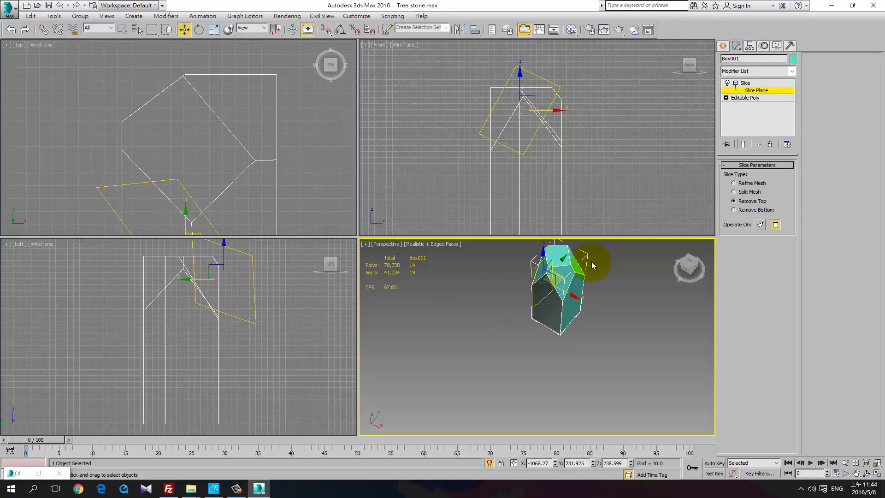
{"action": "middle_click_drag", "start_coordinate": [591, 261], "coordinate": [566, 283], "text": "alt"}
{"action": "mouse_move", "coordinate": [560, 274]}
{"action": "left_mouse_down"}
{"action": "mouse_move", "coordinate": [555, 262]}
{"action": "mouse_move", "coordinate": [566, 273]}
{"action": "left_mouse_up"}
{"action": "mouse_move", "coordinate": [584, 287]}
{"action": "middle_mouse_down", "text": "alt"}
{"action": "mouse_move", "coordinate": [701, 269]}
{"action": "mouse_move", "coordinate": [575, 273]}
{"action": "mouse_move", "coordinate": [592, 276]}
{"action": "middle_mouse_up", "text": "alt"}
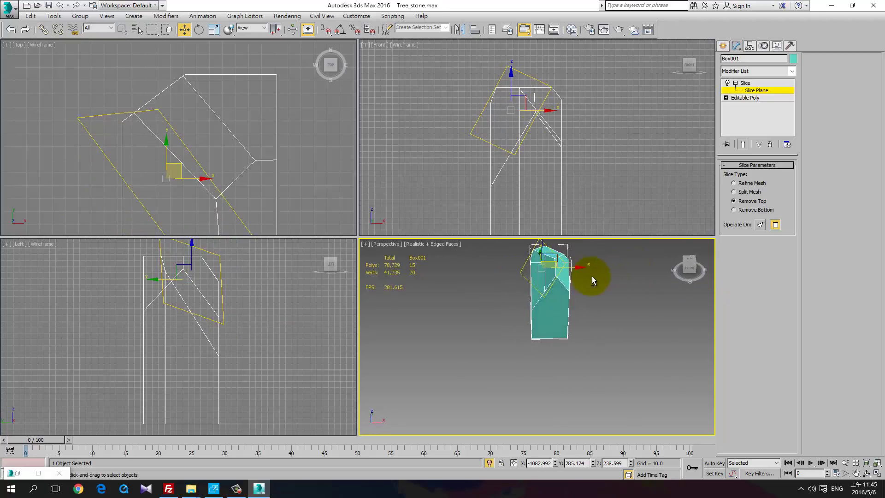
Step: Add a Cap Holes modifier above the Slice to close the cut corner
{"action": "left_click", "coordinate": [756, 83]}
{"action": "left_click", "coordinate": [792, 72]}
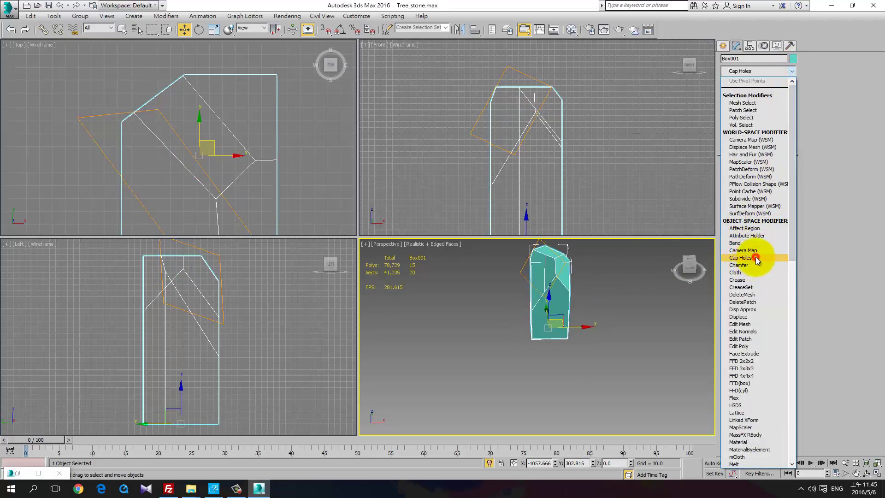
{"action": "left_click", "coordinate": [756, 258]}
{"action": "middle_click_drag", "start_coordinate": [589, 306], "coordinate": [691, 291], "text": "alt"}
Step: Add a second Slice modifier above Cap Holes
{"action": "left_click", "coordinate": [793, 72]}
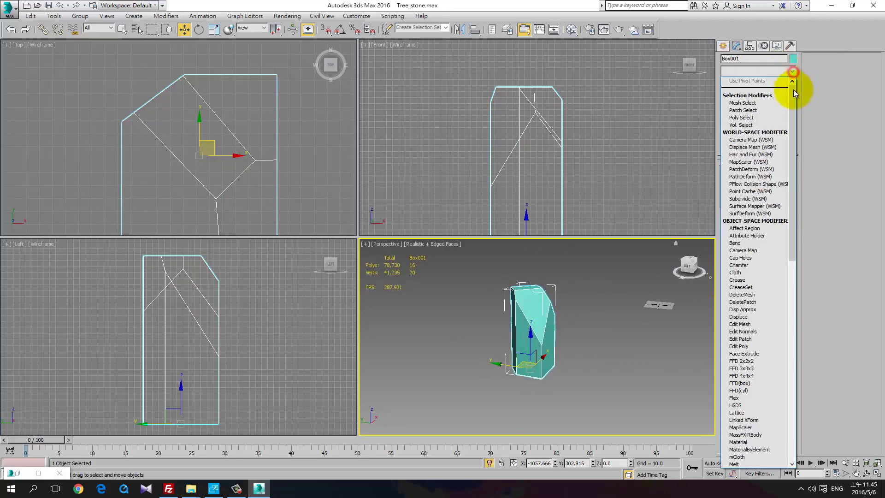
{"action": "left_click_drag", "start_coordinate": [793, 90], "coordinate": [793, 238]}
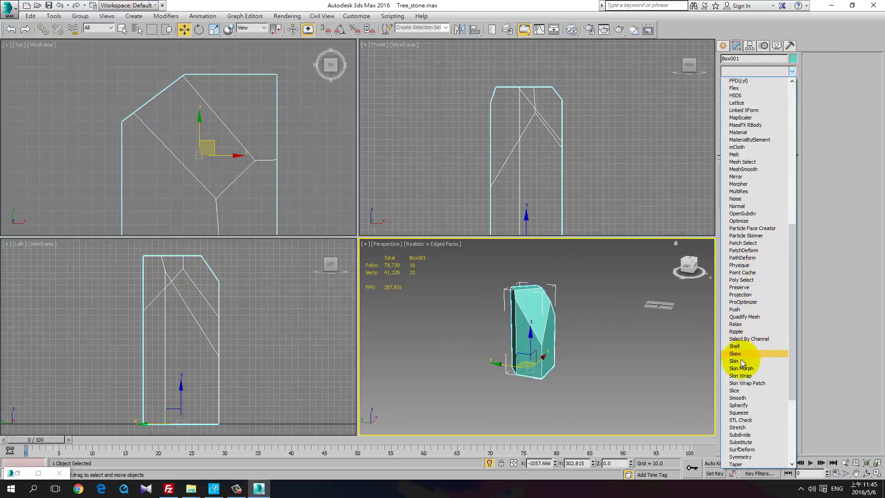
{"action": "left_click", "coordinate": [744, 390]}
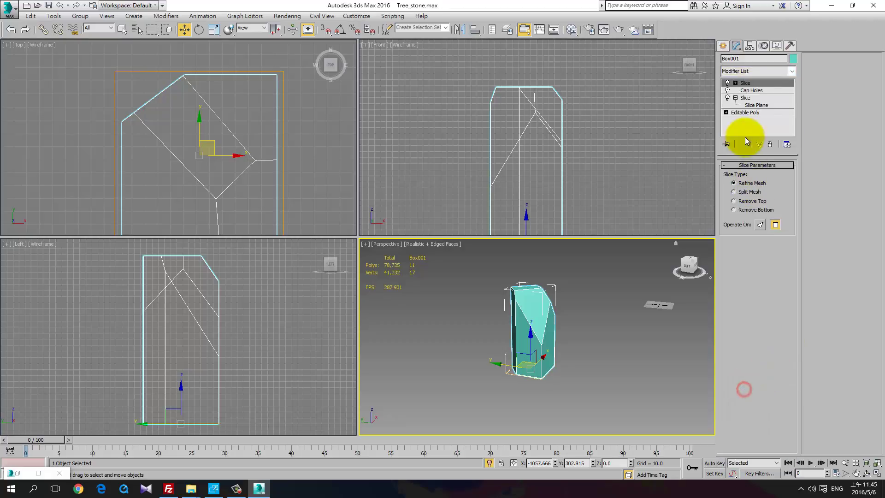
Step: Tilt the second modifier's slice plane diagonally and set its slice type to Remove Top
{"action": "left_click", "coordinate": [747, 85]}
{"action": "left_click", "coordinate": [757, 90]}
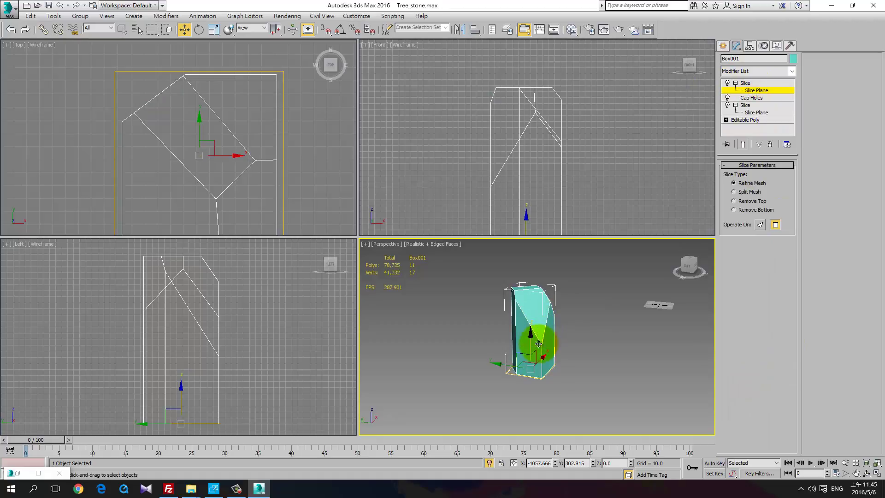
{"action": "key", "text": "e"}
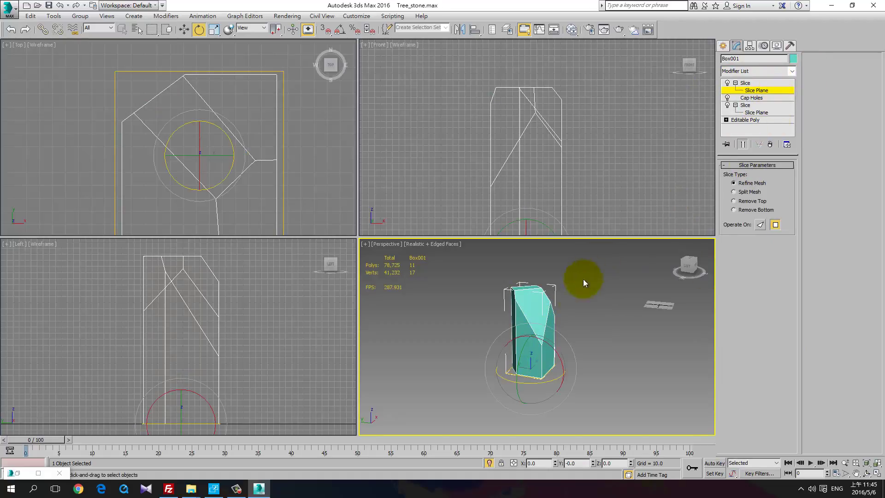
{"action": "left_click_drag", "start_coordinate": [552, 349], "coordinate": [548, 285]}
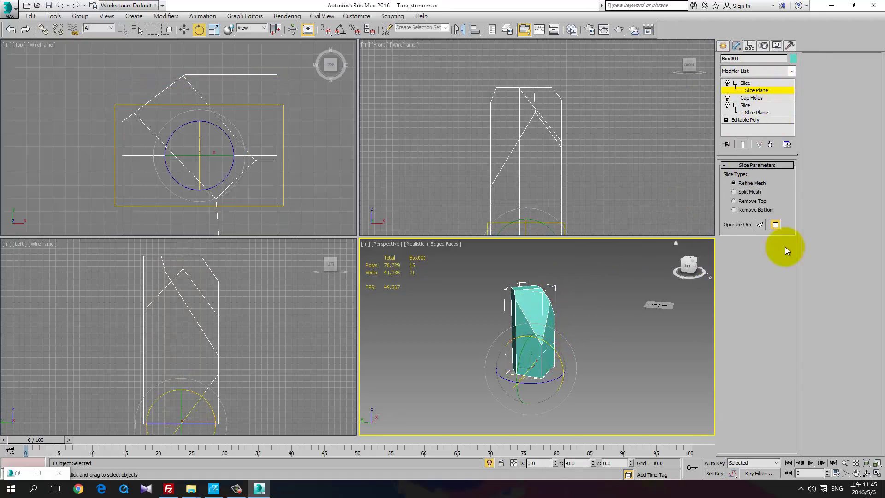
{"action": "left_click", "coordinate": [751, 202]}
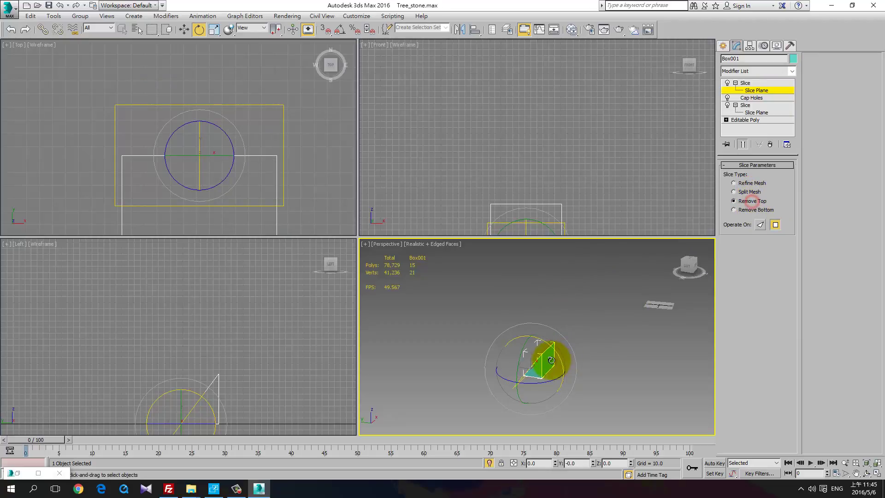
Step: Raise the second slice plane to the upper part of the block and rotate it diagonally to cut off another upper corner
{"action": "key", "text": "w"}
{"action": "left_click_drag", "start_coordinate": [552, 362], "coordinate": [546, 284]}
{"action": "key", "text": "e"}
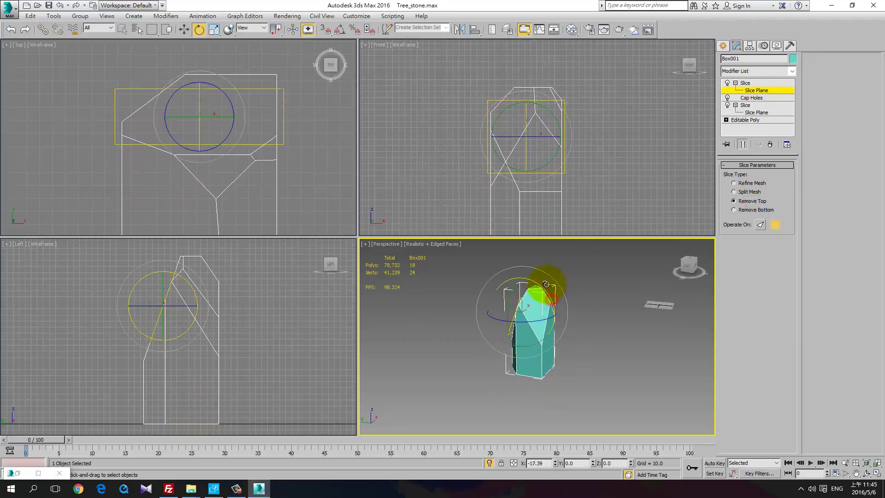
{"action": "middle_click_drag", "start_coordinate": [543, 311], "coordinate": [599, 325], "text": "alt"}
{"action": "left_click_drag", "start_coordinate": [528, 338], "coordinate": [522, 320]}
{"action": "middle_click_drag", "start_coordinate": [570, 329], "coordinate": [610, 321], "text": "alt"}
{"action": "left_click_drag", "start_coordinate": [520, 306], "coordinate": [549, 300]}
{"action": "middle_click_drag", "start_coordinate": [549, 300], "coordinate": [500, 305], "text": "alt"}
{"action": "key", "text": "w"}
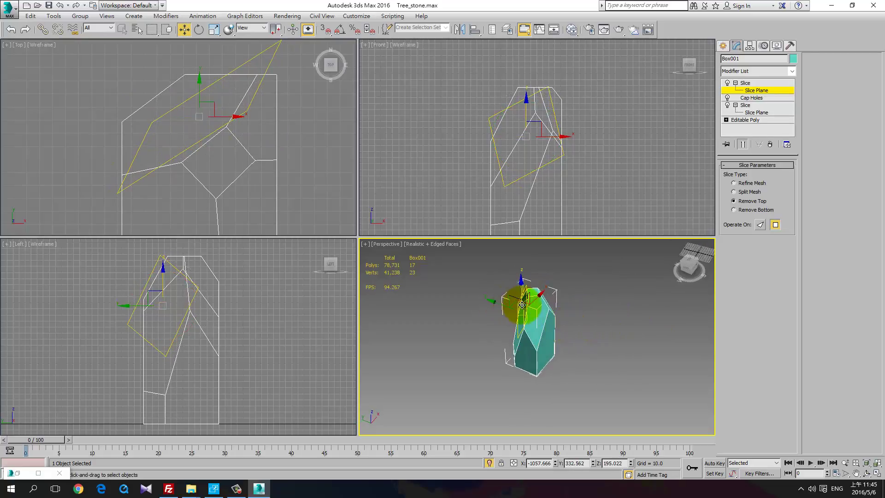
{"action": "left_click_drag", "start_coordinate": [515, 305], "coordinate": [519, 305]}
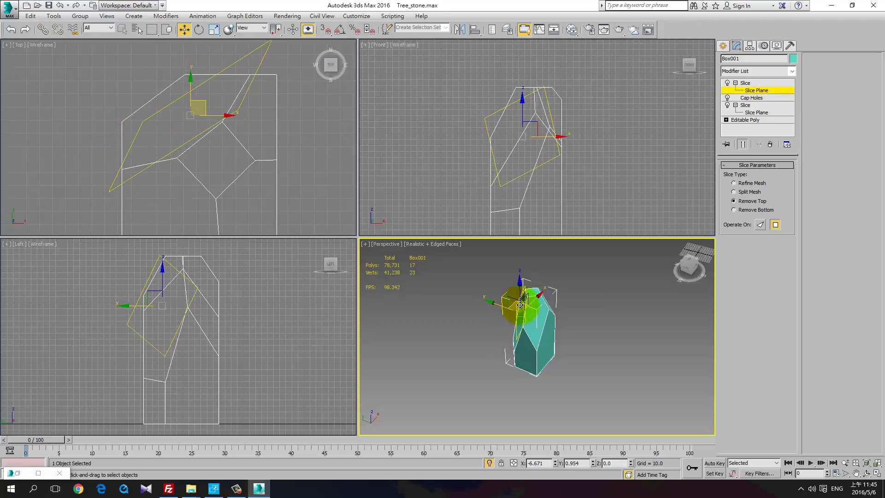
Step: Add a Cap Holes modifier above the second Slice to close the new cut
{"action": "left_click", "coordinate": [782, 84]}
{"action": "left_click", "coordinate": [793, 72]}
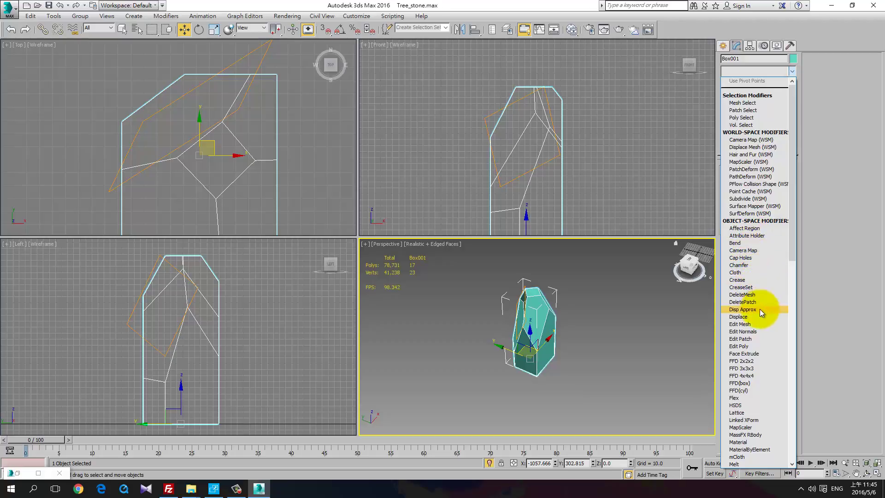
{"action": "left_click", "coordinate": [757, 258]}
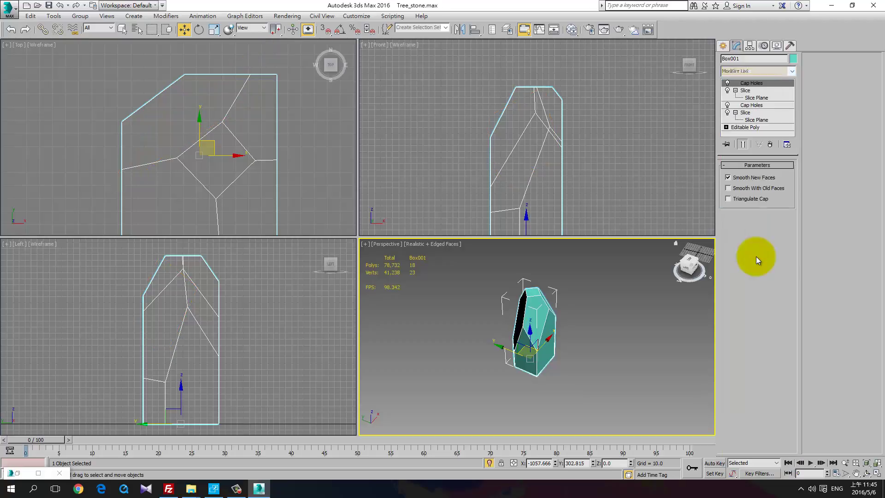
{"action": "left_click_drag", "start_coordinate": [690, 265], "coordinate": [679, 305]}
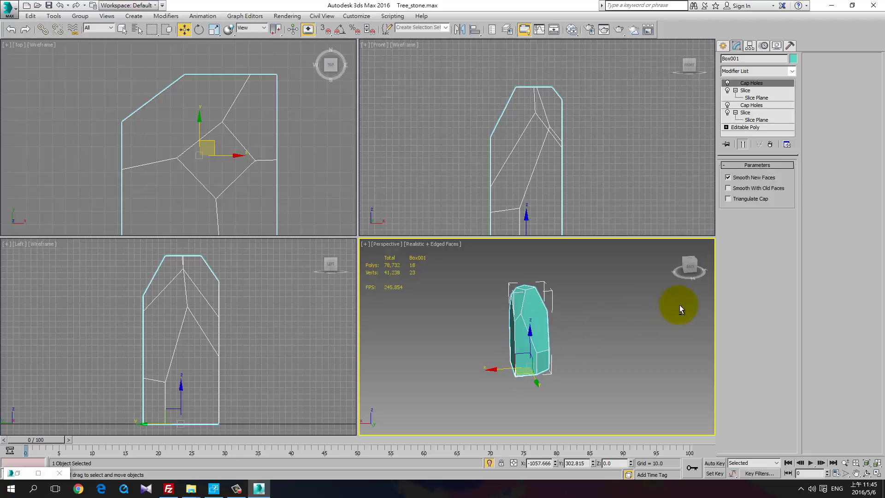
Step: Copy the top Slice and Cap Holes modifiers and paste them as a third pair at the top of the stack
{"action": "right_click", "coordinate": [760, 91]}
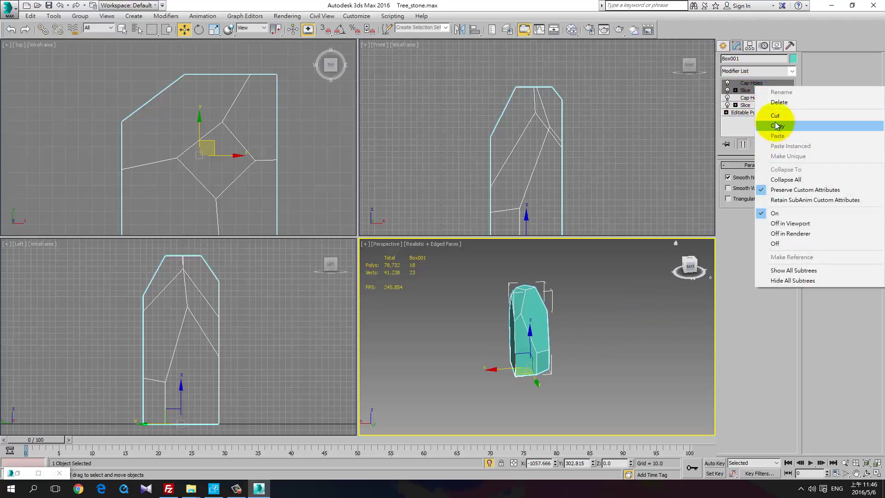
{"action": "left_click", "coordinate": [776, 126]}
{"action": "right_click", "coordinate": [779, 85]}
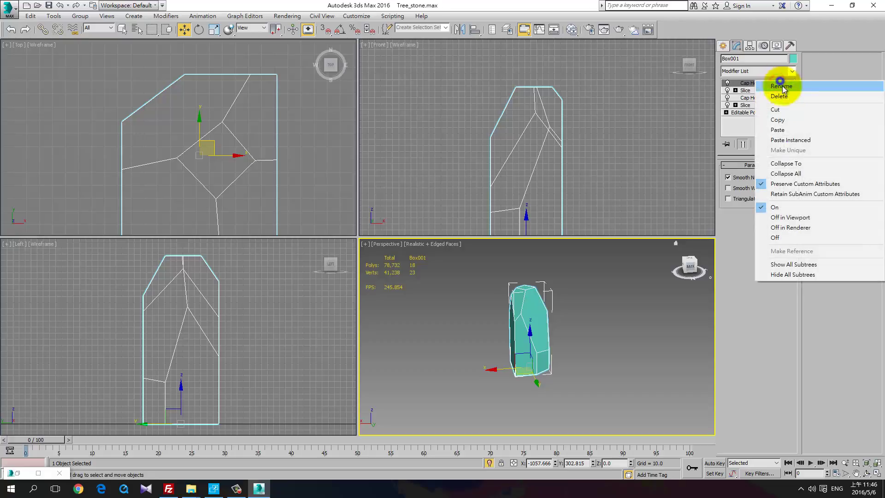
{"action": "left_click", "coordinate": [782, 125]}
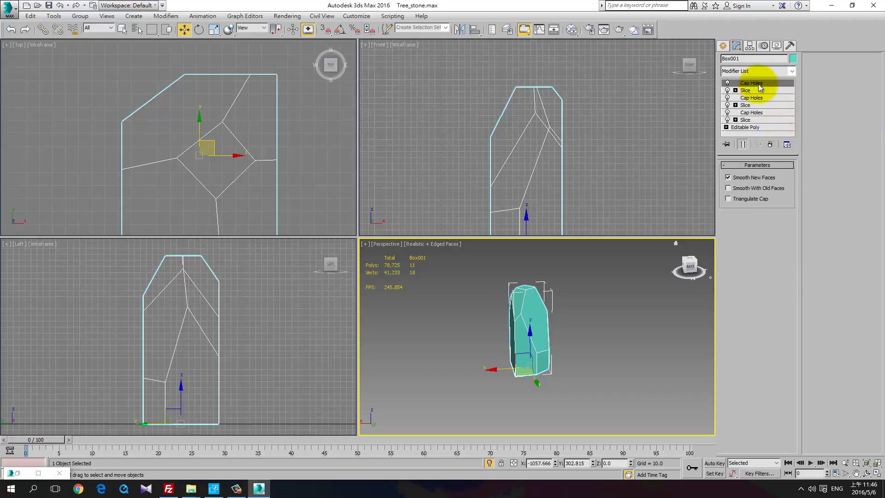
Step: Rotate and shift the pasted Slice modifier's plane to cut off a different upper corner of the rock
{"action": "left_click", "coordinate": [757, 90]}
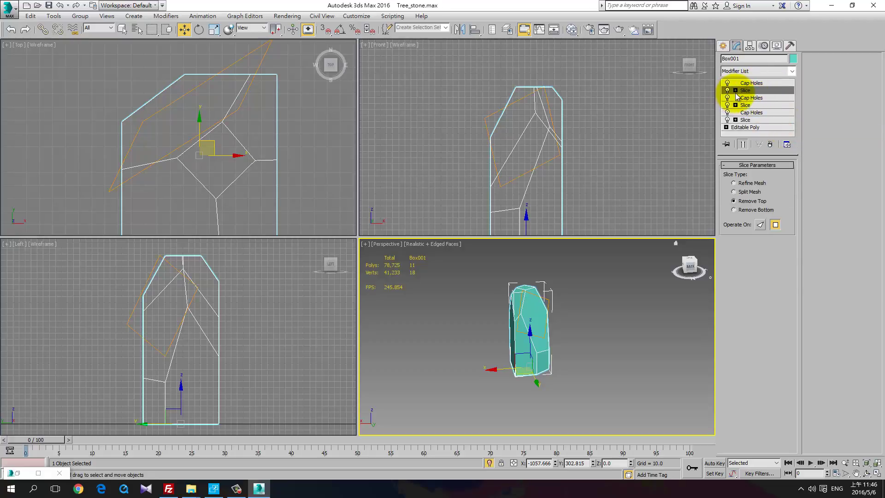
{"action": "left_click", "coordinate": [736, 91]}
{"action": "left_click", "coordinate": [540, 319]}
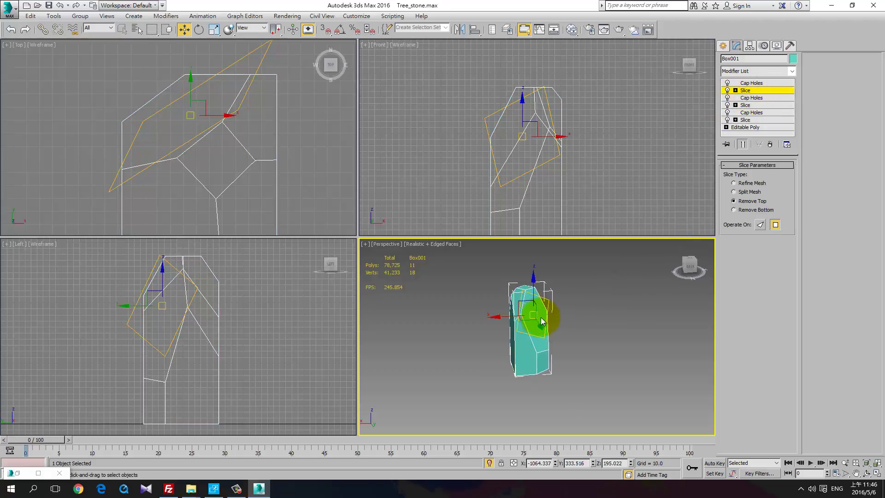
{"action": "middle_click_drag", "start_coordinate": [541, 318], "coordinate": [616, 345], "text": "alt"}
{"action": "key", "text": "e"}
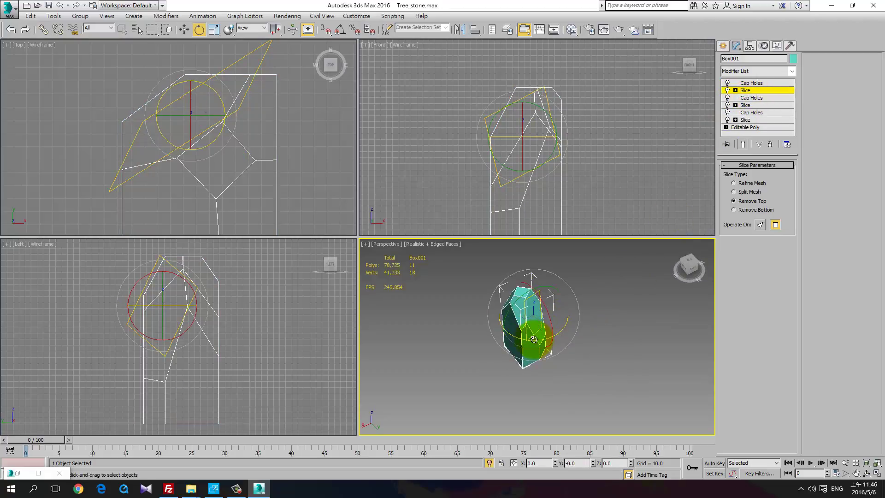
{"action": "left_click_drag", "start_coordinate": [533, 339], "coordinate": [578, 334]}
{"action": "key", "text": "w"}
{"action": "key", "text": "e"}
{"action": "middle_click_drag", "start_coordinate": [578, 334], "coordinate": [713, 306], "text": "alt"}
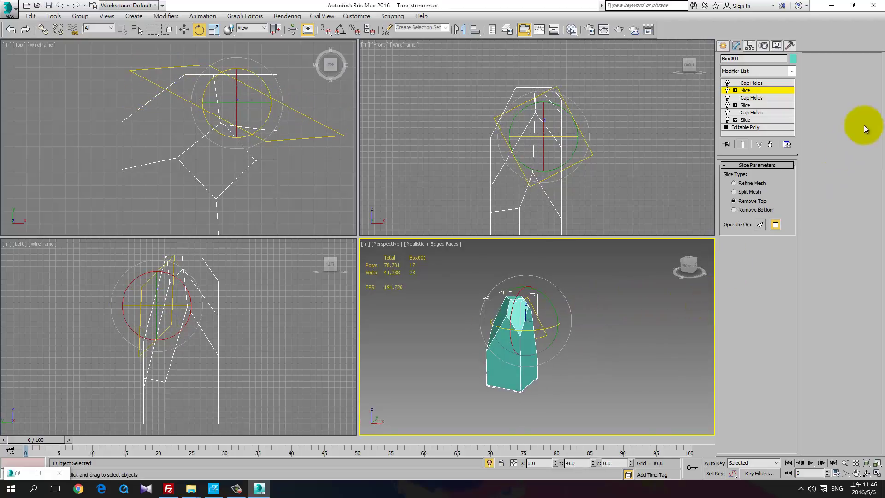
Step: Return to the top Cap Holes modifier and end isolation to show the rock among the other scene objects
{"action": "left_click", "coordinate": [784, 81]}
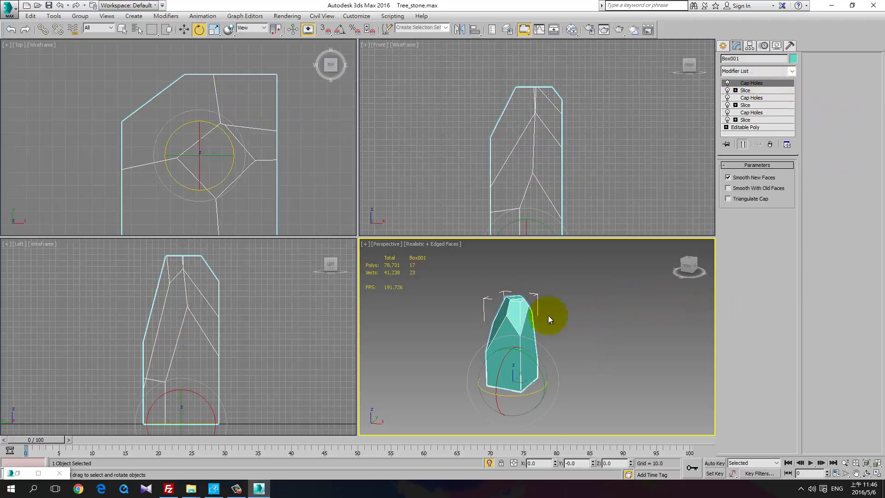
{"action": "left_click", "coordinate": [489, 463]}
{"action": "middle_click_drag", "start_coordinate": [559, 321], "coordinate": [529, 315], "text": "alt"}
{"action": "scroll", "coordinate": [531, 316], "scroll_direction": "up", "scroll_amount": 3}
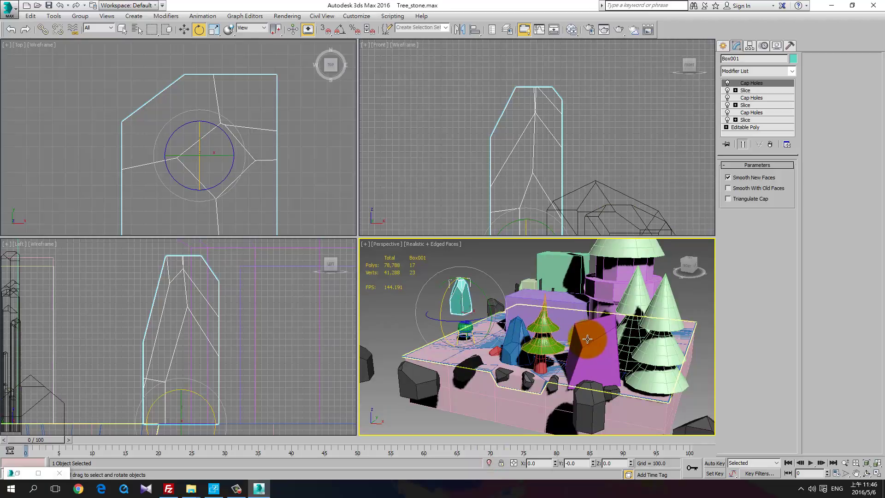
{"action": "scroll", "coordinate": [541, 322], "scroll_direction": "down", "scroll_amount": 3}
{"action": "scroll", "coordinate": [506, 310], "scroll_direction": "up", "scroll_amount": 3}
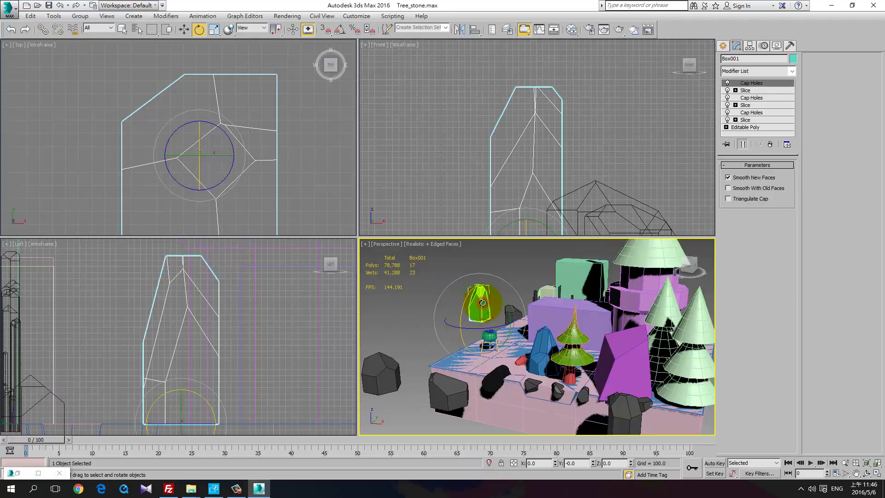
{"action": "middle_click_drag", "start_coordinate": [488, 303], "coordinate": [544, 322], "text": "alt"}
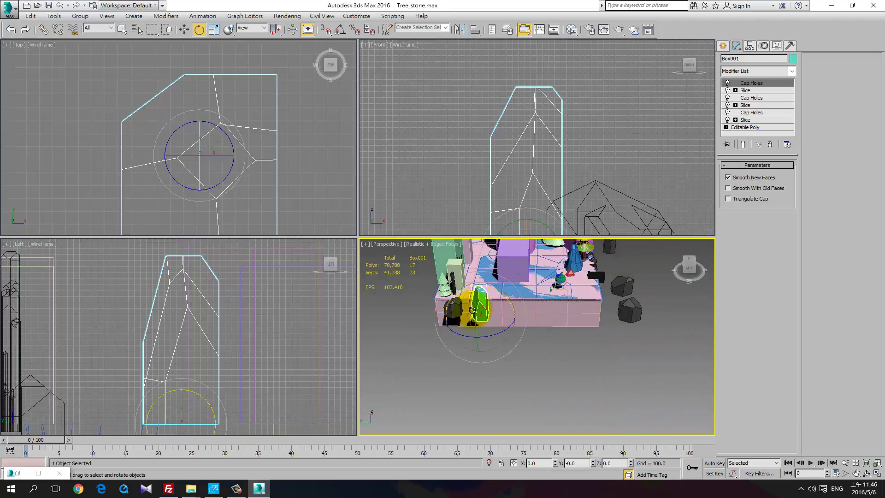
{"action": "scroll", "coordinate": [486, 300], "scroll_direction": "up", "scroll_amount": 3}
Step: Duplicate the rock sideways along the terrain edge as one independent copy
{"action": "right_click", "coordinate": [506, 315]}
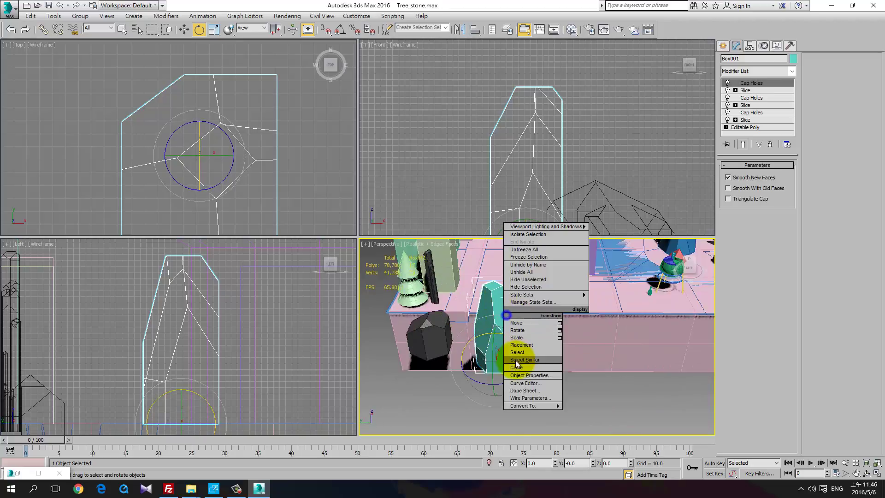
{"action": "right_click", "coordinate": [626, 378]}
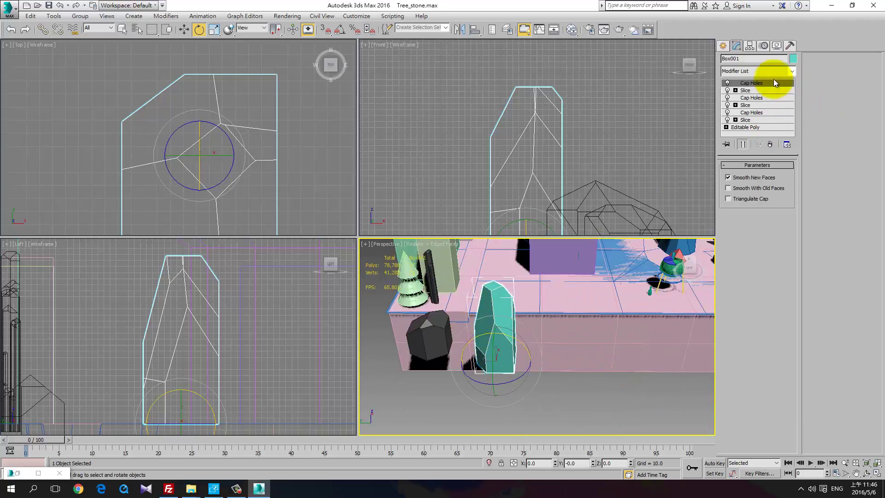
{"action": "right_click", "coordinate": [552, 372]}
{"action": "left_click", "coordinate": [564, 377]}
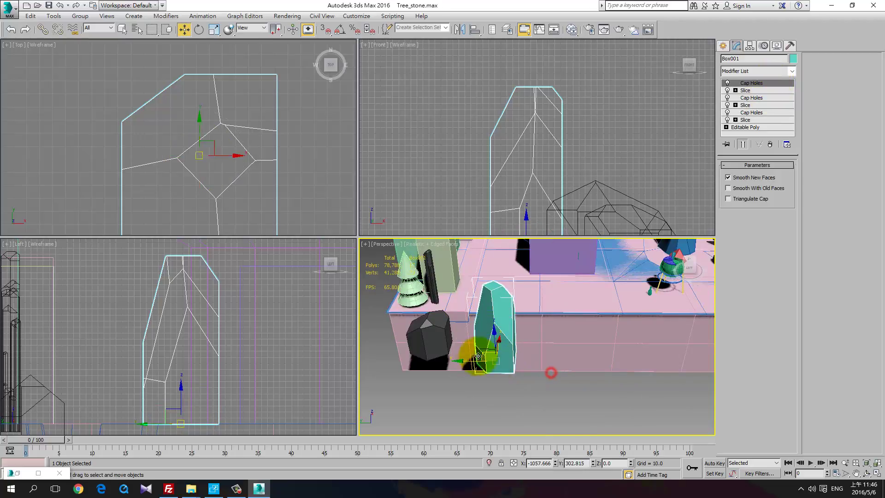
{"action": "mouse_move", "coordinate": [479, 356]}
{"action": "left_mouse_down", "text": "shift"}
{"action": "mouse_move", "coordinate": [466, 362]}
{"action": "mouse_move", "coordinate": [554, 364]}
{"action": "left_mouse_up", "text": "shift"}
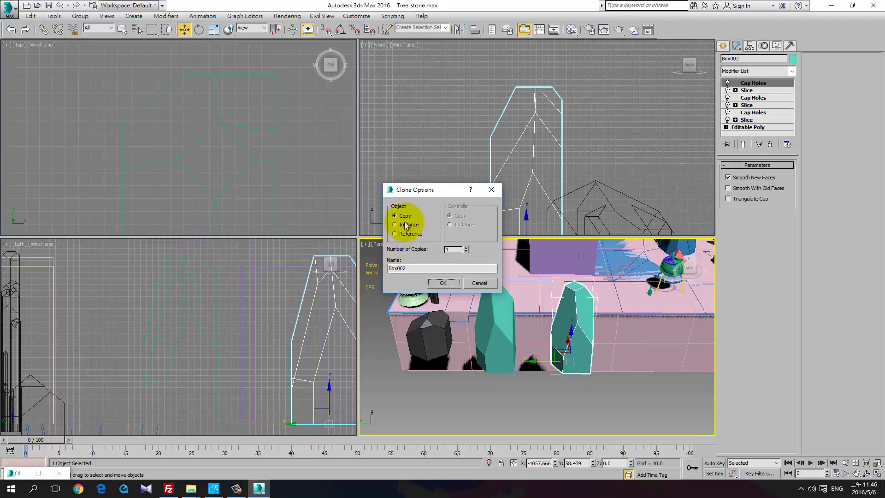
{"action": "left_click", "coordinate": [443, 284]}
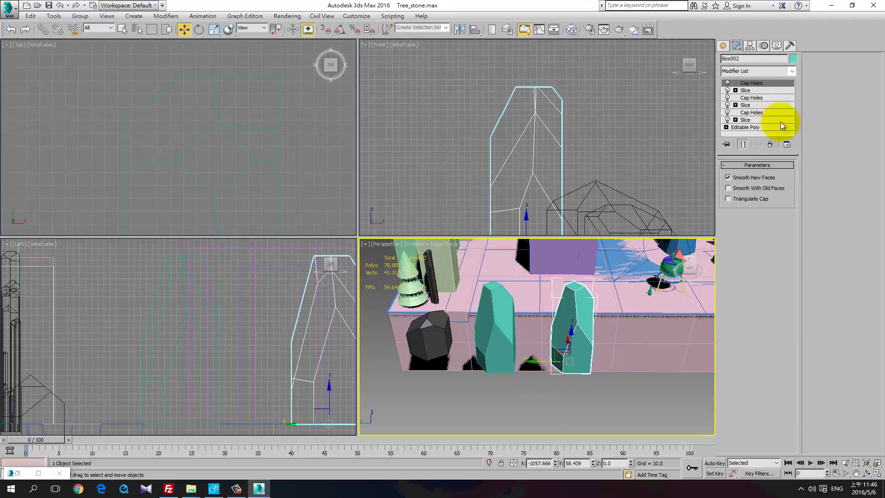
Step: Rotate the slice plane of the copied rock's lowest Slice modifier to give its top a flatter, slanted cut
{"action": "left_click", "coordinate": [747, 120]}
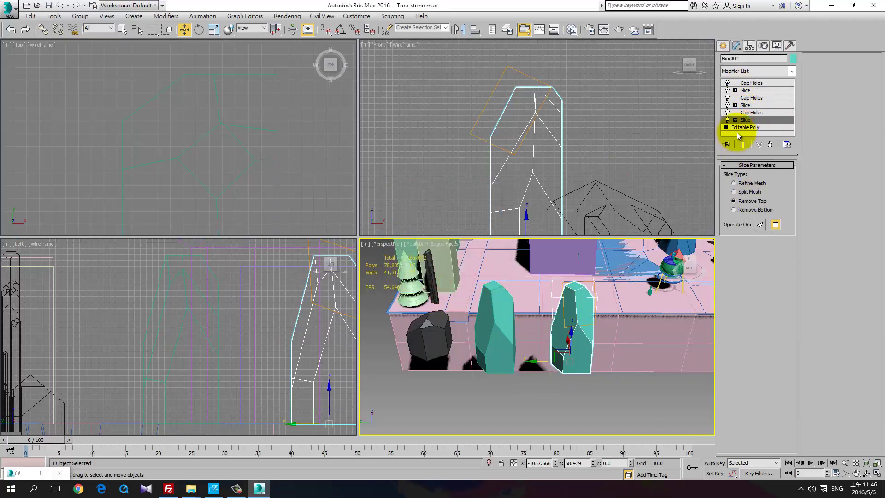
{"action": "left_click", "coordinate": [736, 120]}
{"action": "left_click", "coordinate": [752, 127]}
{"action": "key", "text": "e"}
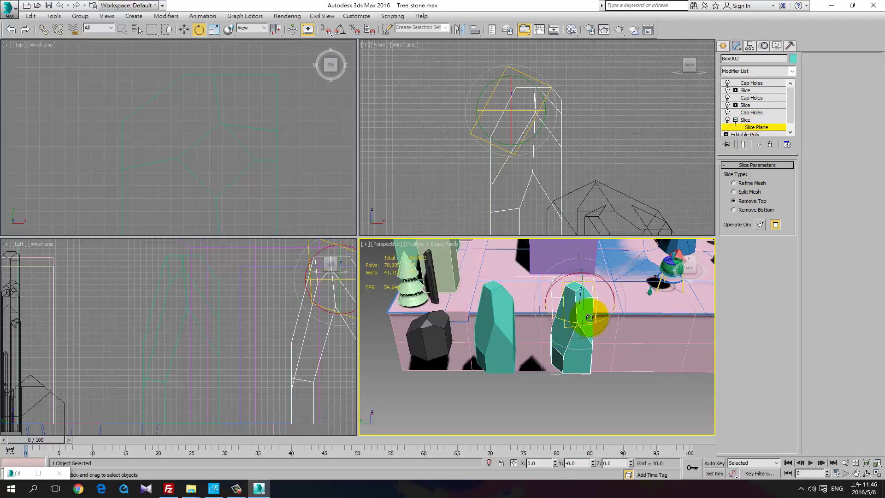
{"action": "left_click_drag", "start_coordinate": [592, 322], "coordinate": [582, 249]}
{"action": "middle_click_drag", "start_coordinate": [590, 315], "coordinate": [563, 320], "text": "alt"}
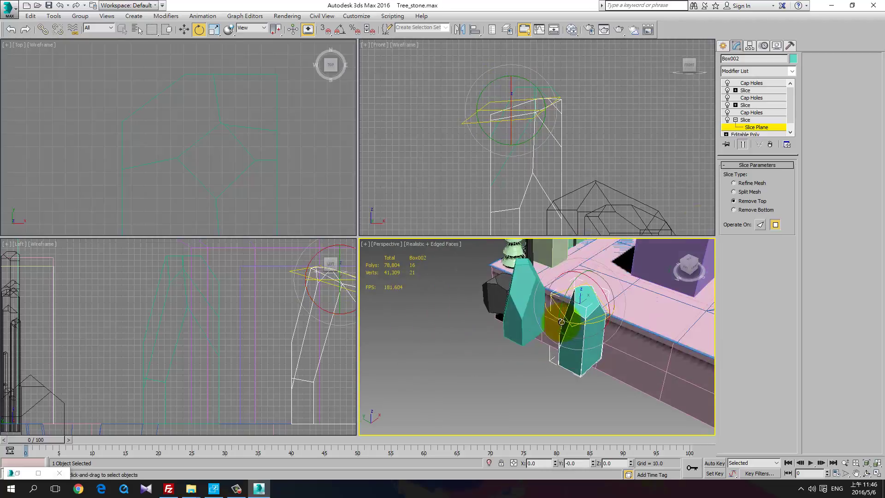
Step: Rotate and move the slice plane of the copy's middle Slice modifier to reshape its sloping side cut
{"action": "left_click", "coordinate": [759, 107]}
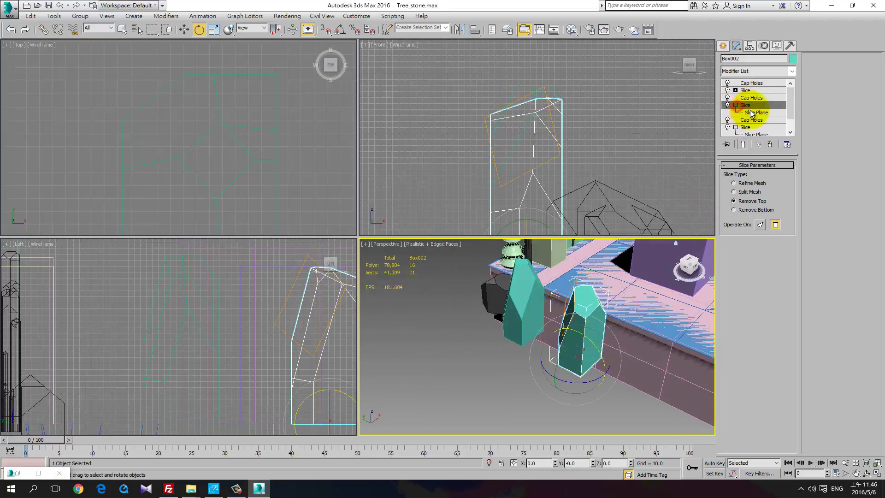
{"action": "left_click", "coordinate": [752, 113]}
{"action": "middle_click_drag", "start_coordinate": [622, 258], "coordinate": [563, 286], "text": "alt"}
{"action": "left_click_drag", "start_coordinate": [563, 287], "coordinate": [580, 325]}
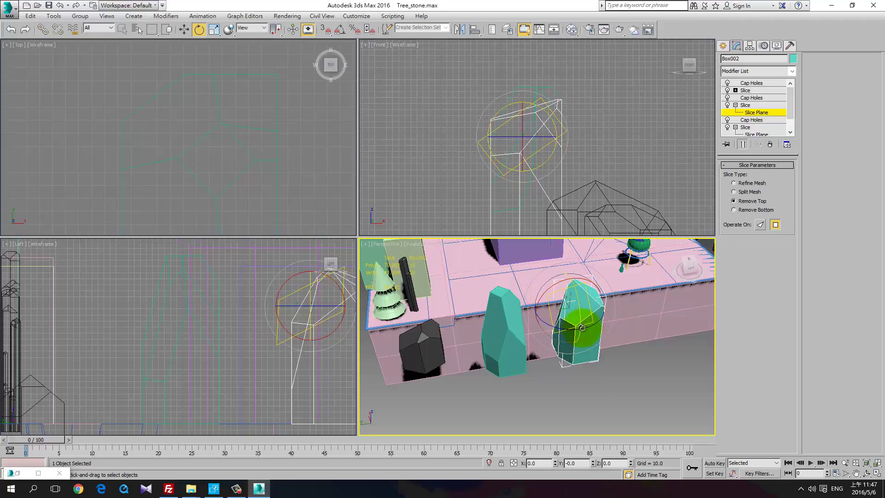
{"action": "key", "text": "w"}
{"action": "middle_click_drag", "start_coordinate": [582, 328], "coordinate": [574, 323], "text": "alt"}
{"action": "left_click_drag", "start_coordinate": [545, 301], "coordinate": [515, 312]}
{"action": "key", "text": "e"}
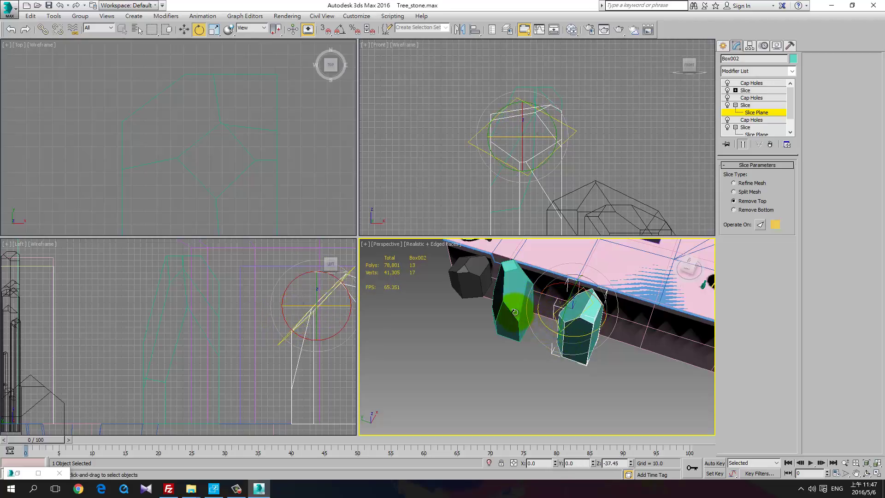
{"action": "key", "text": "w"}
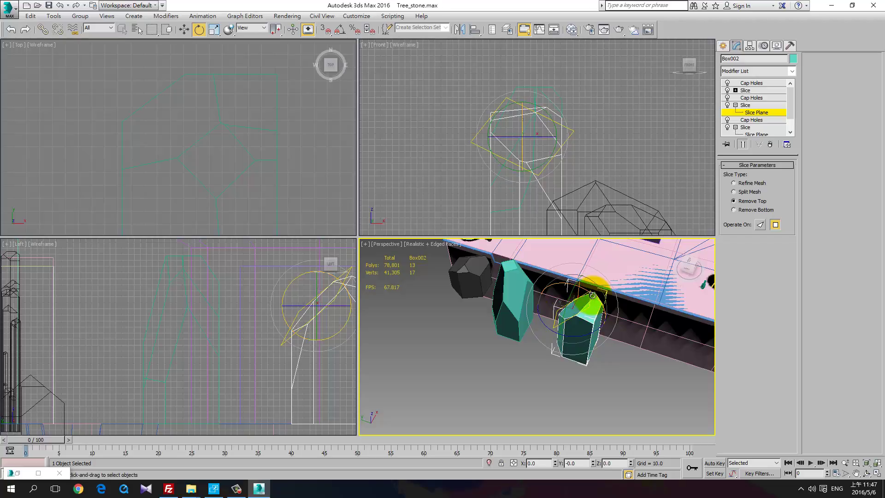
{"action": "left_click_drag", "start_coordinate": [593, 294], "coordinate": [571, 281]}
{"action": "middle_click_drag", "start_coordinate": [578, 294], "coordinate": [544, 308], "text": "alt"}
Step: Tilt the slice plane of the copy's topmost Slice modifier steeply and move it inward across the rock's side
{"action": "left_click", "coordinate": [749, 90]}
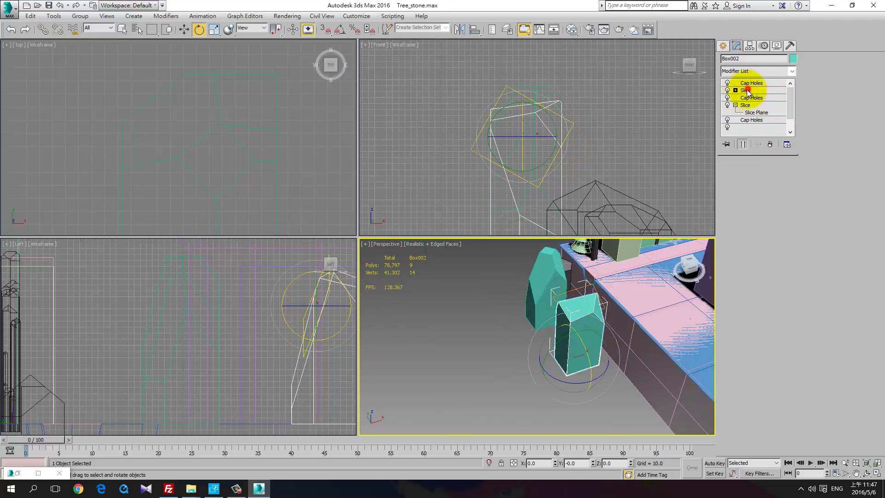
{"action": "left_click", "coordinate": [735, 90]}
{"action": "left_click", "coordinate": [750, 98]}
{"action": "middle_click_drag", "start_coordinate": [678, 292], "coordinate": [592, 313], "text": "alt"}
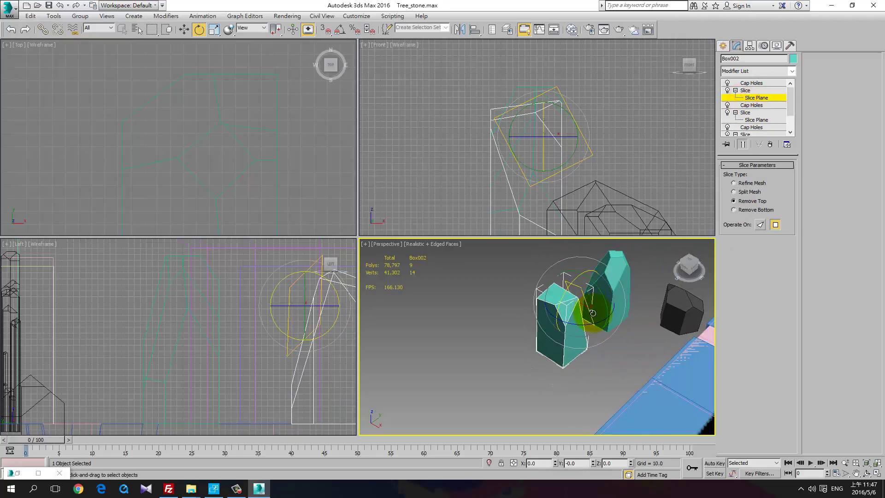
{"action": "left_click_drag", "start_coordinate": [585, 325], "coordinate": [603, 303]}
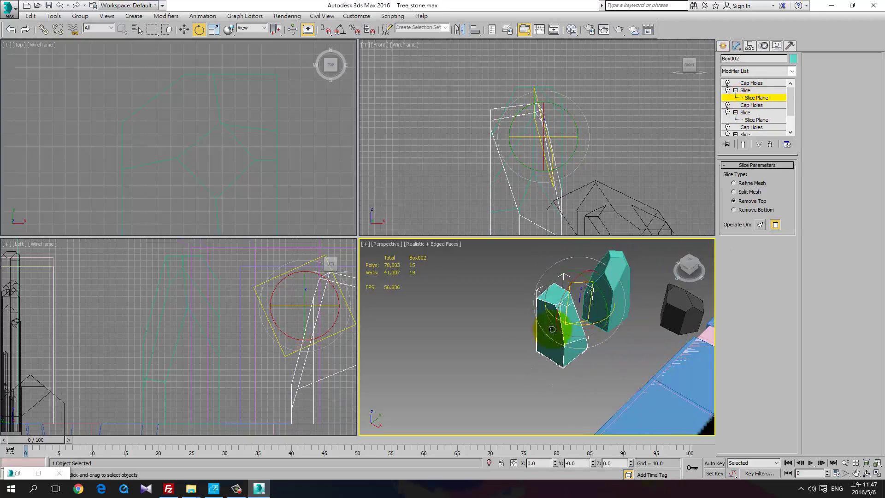
{"action": "key", "text": "w"}
{"action": "key", "text": "e"}
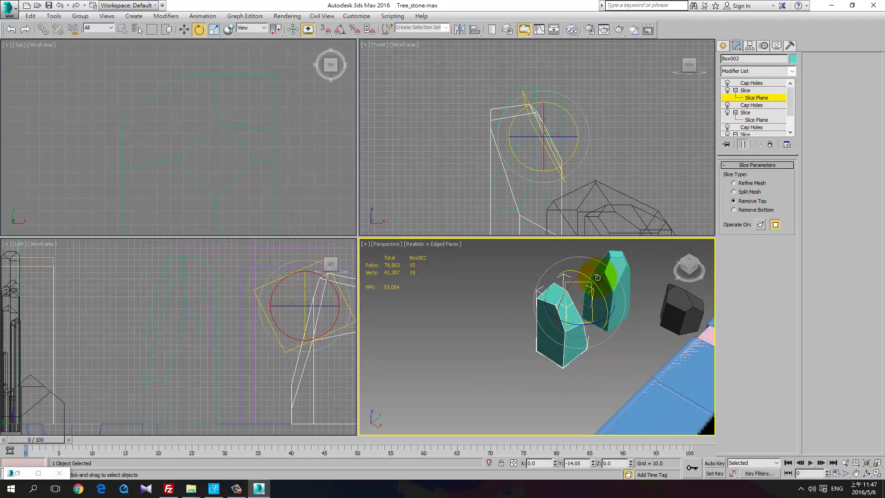
{"action": "key", "text": "w"}
{"action": "left_click_drag", "start_coordinate": [598, 302], "coordinate": [568, 314]}
Step: Rotate the slice plane of the copied rock's topmost Slice modifier about 137 degrees around its vertical axis
{"action": "middle_click_drag", "start_coordinate": [577, 331], "coordinate": [605, 336], "text": "alt"}
{"action": "key", "text": "e"}
{"action": "left_click_drag", "start_coordinate": [568, 332], "coordinate": [411, 314]}
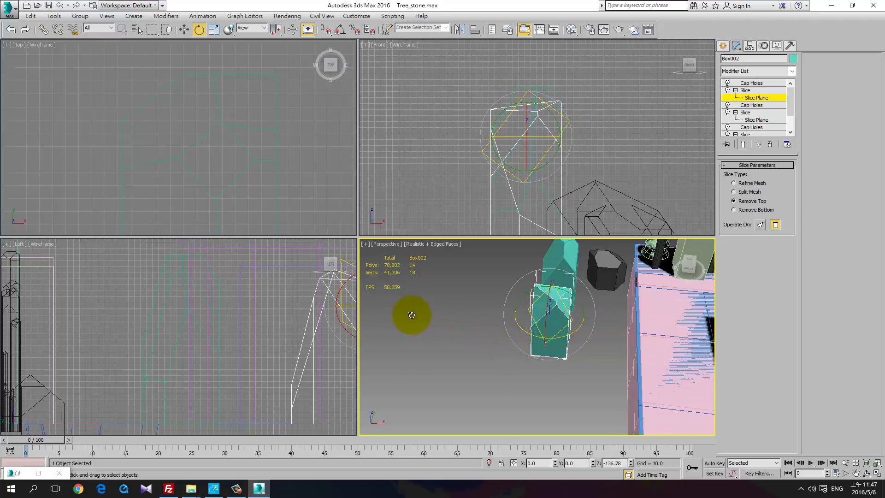
{"action": "key", "text": "w"}
Step: Tilt, lower and skew the copy's topmost slice plane to cut a slanted facet down its side, and finish slice plane editing
{"action": "middle_click_drag", "start_coordinate": [591, 317], "coordinate": [571, 322], "text": "alt"}
{"action": "key", "text": "e"}
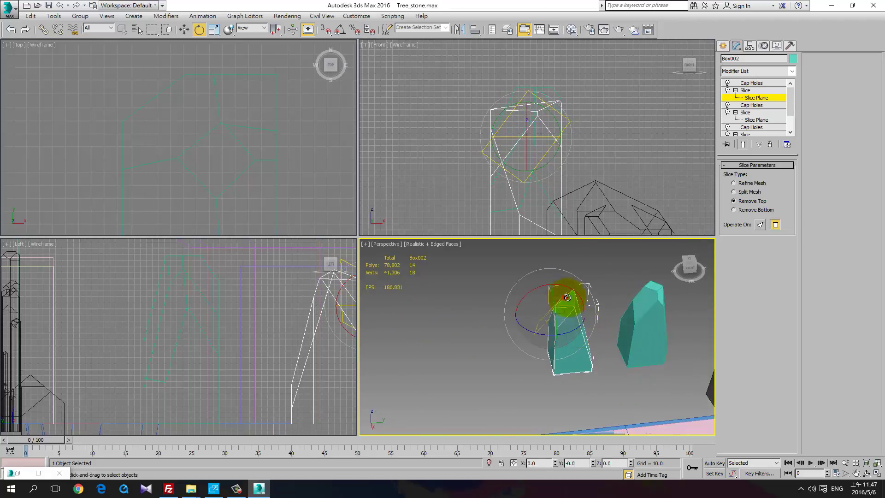
{"action": "mouse_move", "coordinate": [567, 297]}
{"action": "left_mouse_down"}
{"action": "mouse_move", "coordinate": [575, 319]}
{"action": "mouse_move", "coordinate": [555, 296]}
{"action": "left_mouse_up"}
{"action": "key", "text": "w"}
{"action": "key", "text": "e"}
{"action": "middle_click_drag", "start_coordinate": [555, 296], "coordinate": [559, 348], "text": "alt"}
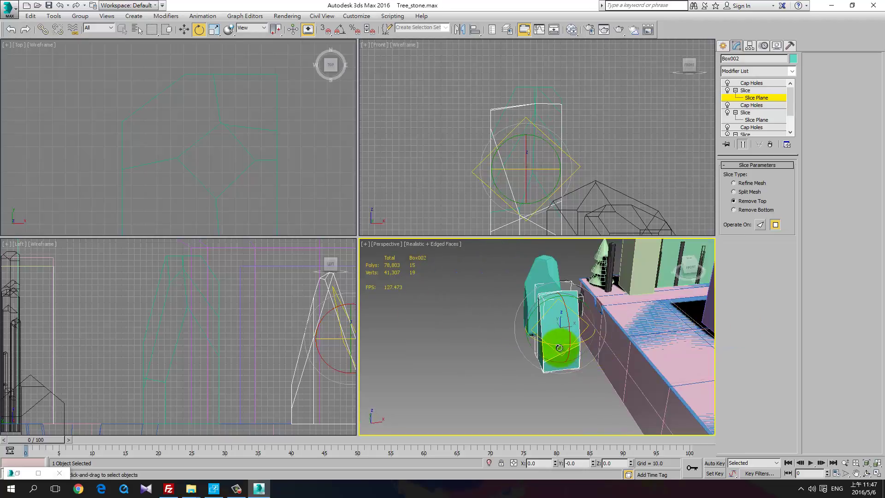
{"action": "left_click_drag", "start_coordinate": [560, 348], "coordinate": [579, 344]}
{"action": "middle_click_drag", "start_coordinate": [580, 343], "coordinate": [669, 344], "text": "alt"}
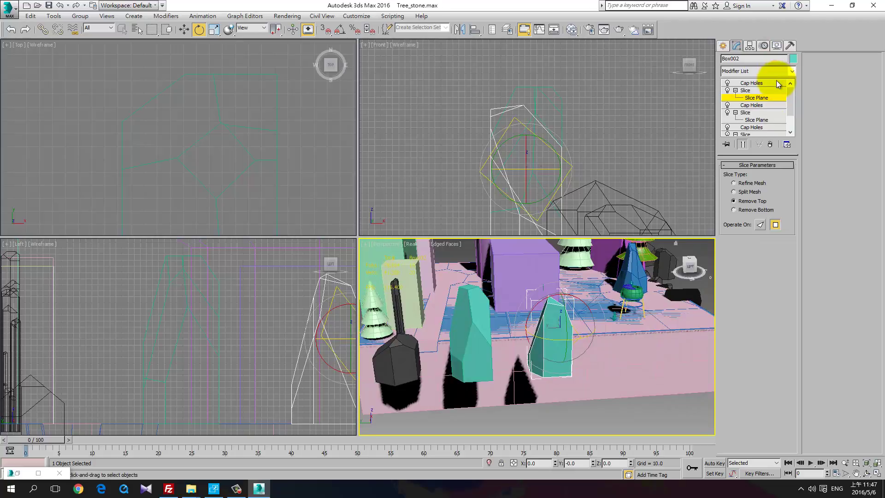
{"action": "left_click", "coordinate": [778, 84]}
Step: Compare both teal rocks and convert the taller original to an Editable Poly
{"action": "middle_click_drag", "start_coordinate": [553, 295], "coordinate": [488, 329], "text": "alt"}
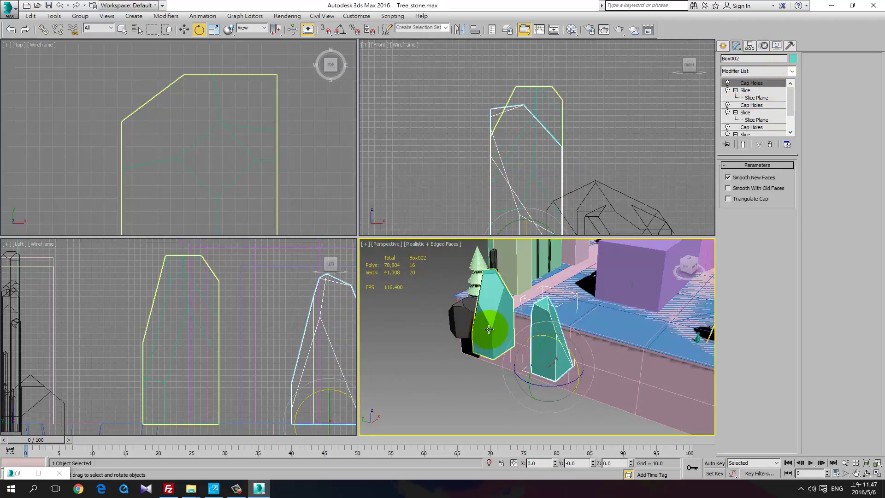
{"action": "left_click", "coordinate": [489, 329]}
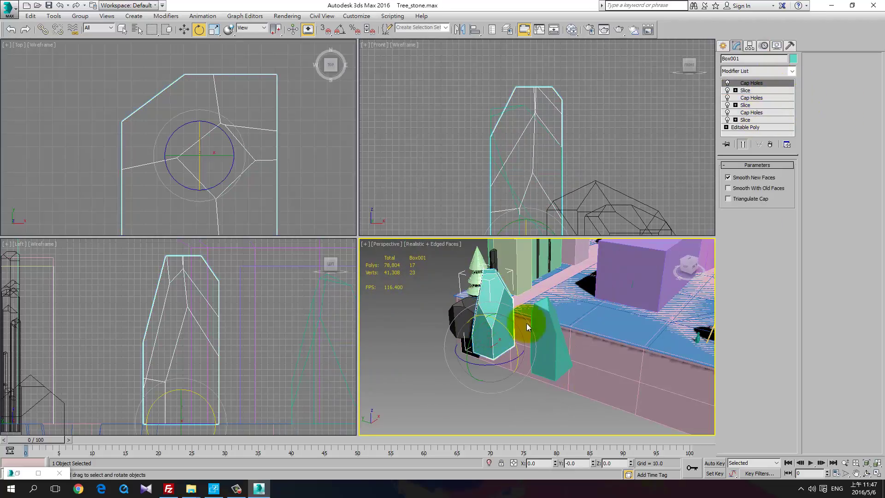
{"action": "left_click", "coordinate": [558, 357]}
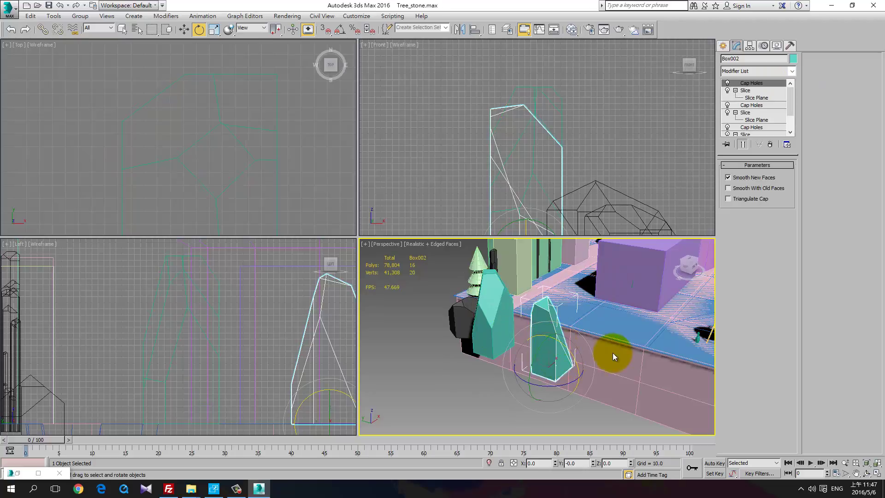
{"action": "middle_click_drag", "start_coordinate": [519, 331], "coordinate": [469, 342], "text": "alt"}
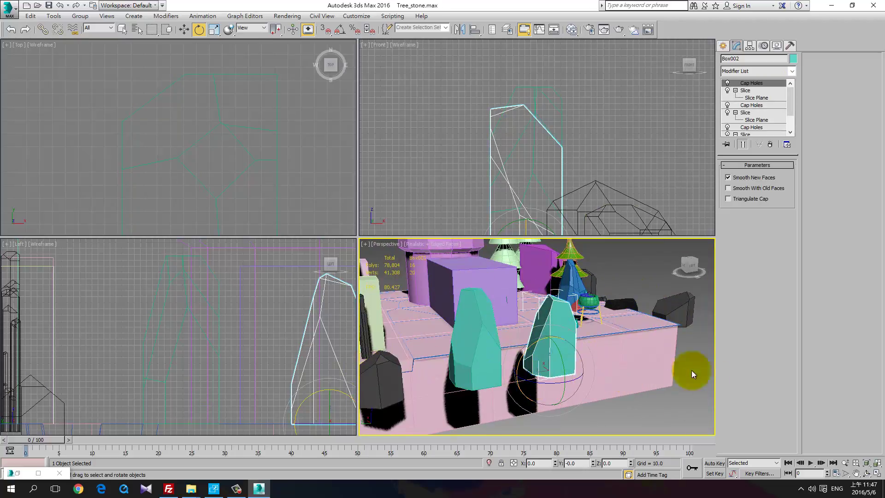
{"action": "mouse_move", "coordinate": [626, 405]}
{"action": "middle_mouse_down"}
{"action": "mouse_move", "coordinate": [652, 391]}
{"action": "mouse_move", "coordinate": [591, 400]}
{"action": "mouse_move", "coordinate": [618, 401]}
{"action": "middle_mouse_up"}
{"action": "left_click", "coordinate": [536, 318]}
{"action": "right_click", "coordinate": [534, 341]}
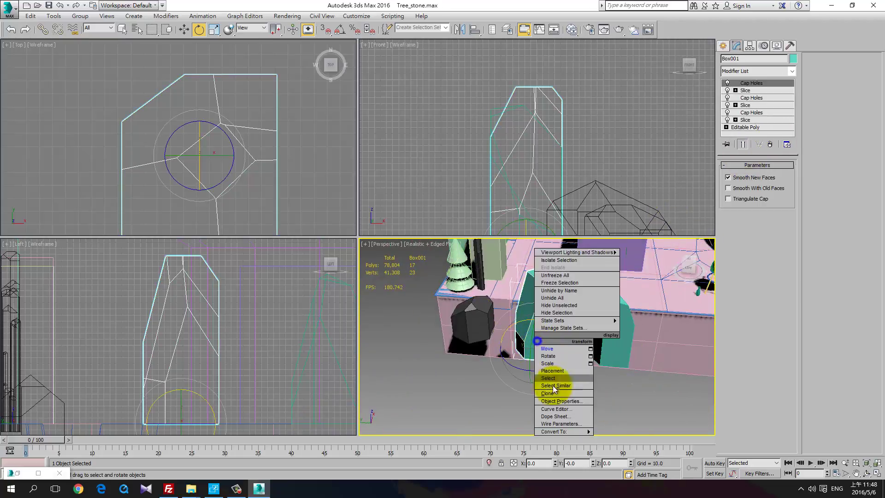
{"action": "mouse_move", "coordinate": [562, 435]}
{"action": "left_click", "coordinate": [621, 439]}
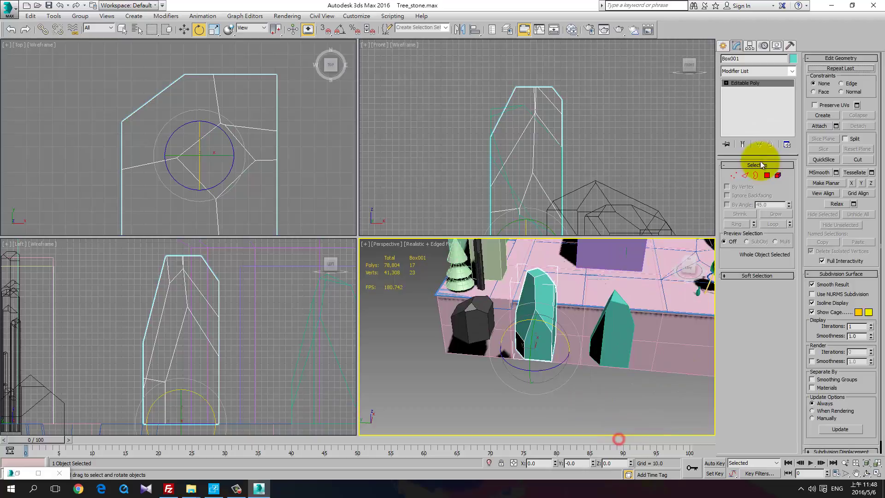
Step: Try to widen the original rock's base by scaling its bottom vertices to 118 percent
{"action": "left_click", "coordinate": [733, 176]}
{"action": "middle_click_drag", "start_coordinate": [579, 326], "coordinate": [560, 299], "text": "alt"}
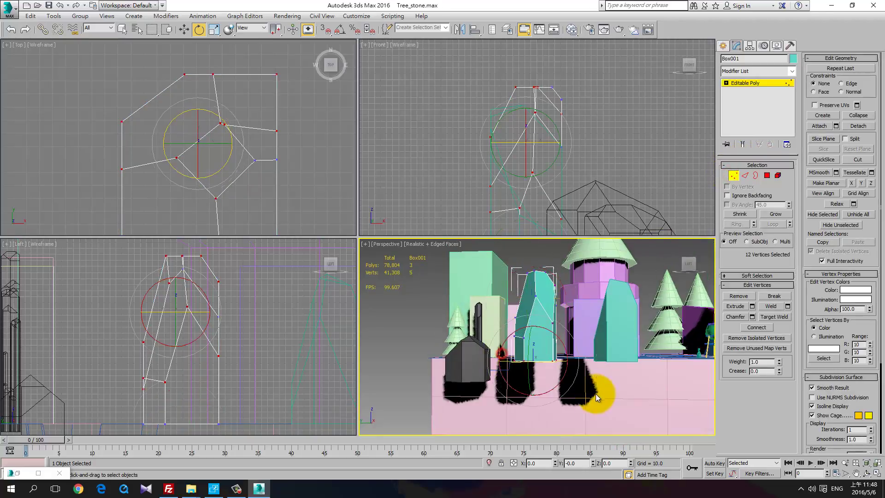
{"action": "key", "text": "r"}
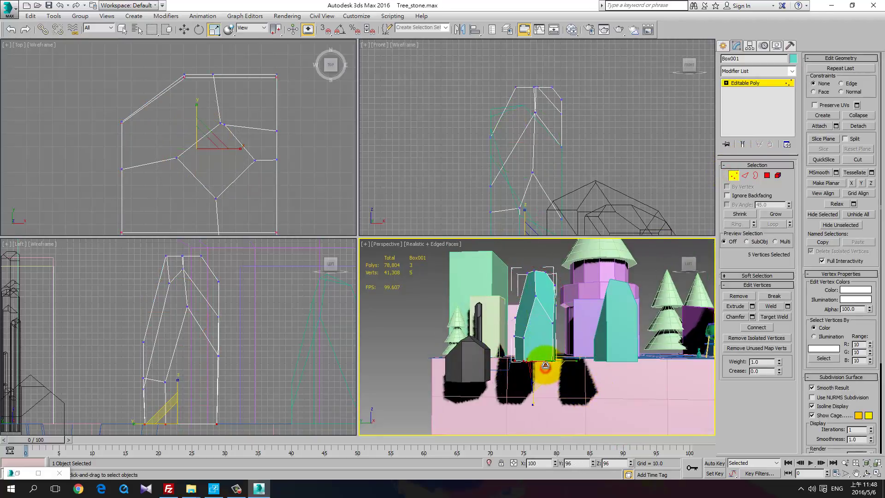
{"action": "left_click_drag", "start_coordinate": [540, 369], "coordinate": [543, 361]}
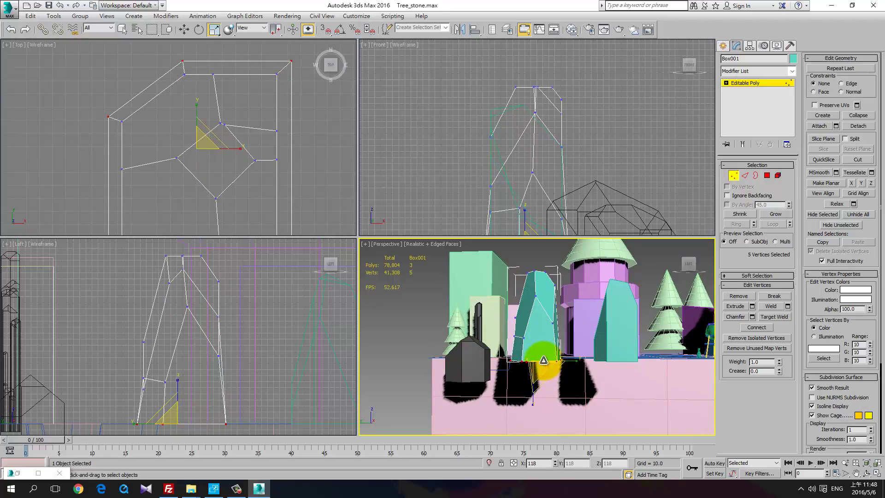
{"action": "key", "text": "ctrl+z"}
{"action": "left_click", "coordinate": [734, 175]}
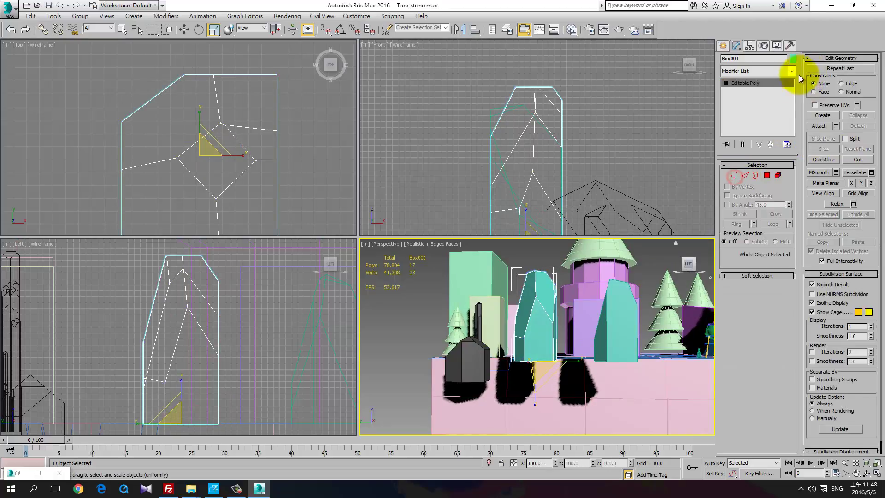
Step: Add a Taper modifier to the original rock with an amount of -0.34
{"action": "left_click", "coordinate": [792, 71]}
{"action": "scroll", "coordinate": [743, 389], "scroll_direction": "down", "scroll_amount": 20}
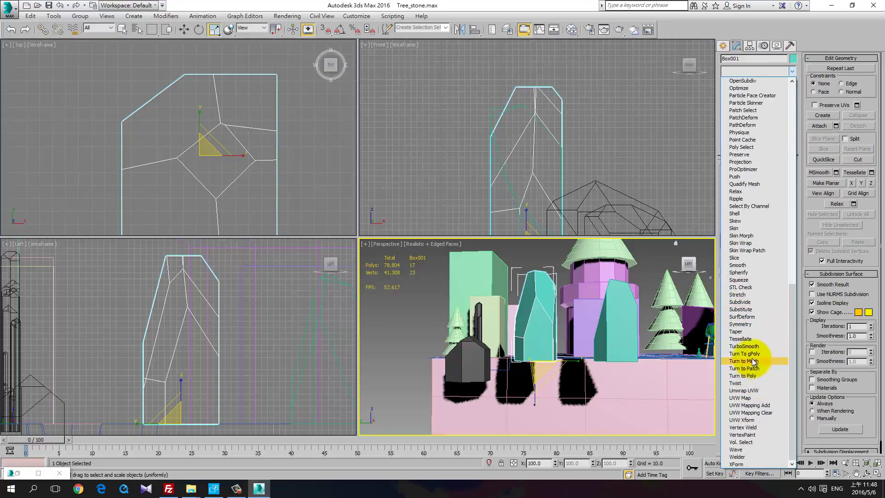
{"action": "left_click", "coordinate": [746, 332]}
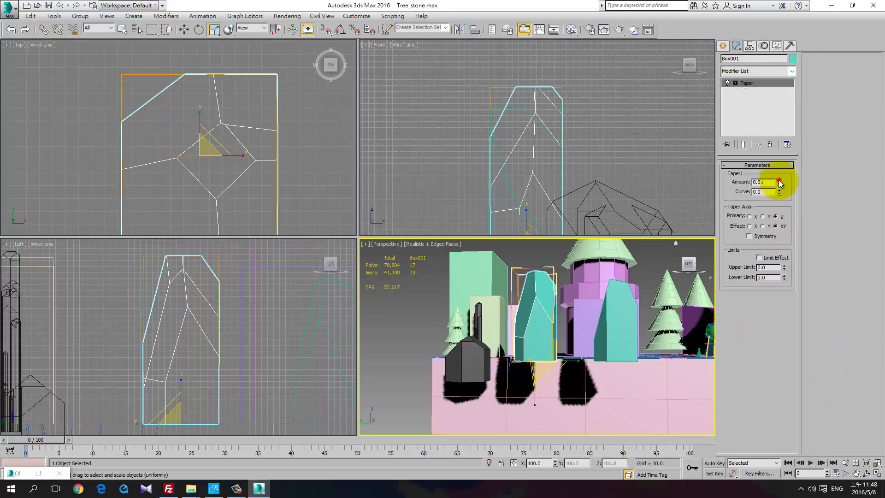
{"action": "mouse_move", "coordinate": [779, 183]}
{"action": "left_mouse_down"}
{"action": "mouse_move", "coordinate": [780, 162]}
{"action": "mouse_move", "coordinate": [778, 198]}
{"action": "mouse_move", "coordinate": [768, 98]}
{"action": "mouse_move", "coordinate": [782, 194]}
{"action": "left_mouse_up"}
Step: Try limiting the taper's effect to the Y axis, and restore the Z primary axis with the XY effect
{"action": "middle_click_drag", "start_coordinate": [712, 276], "coordinate": [792, 225], "text": "alt"}
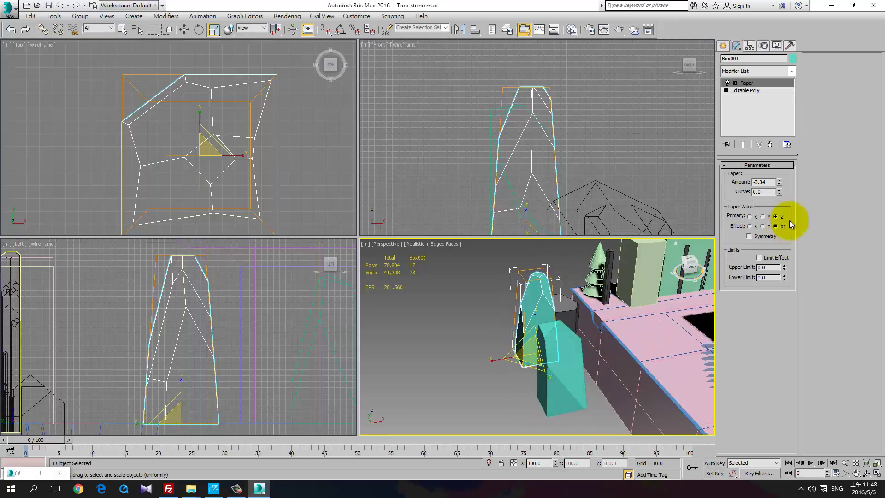
{"action": "left_click", "coordinate": [764, 226]}
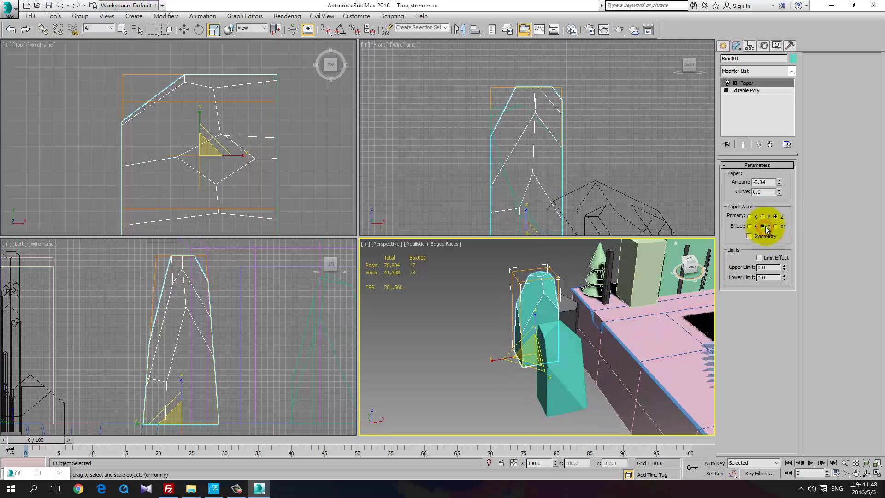
{"action": "left_click", "coordinate": [763, 216]}
{"action": "left_click", "coordinate": [775, 217]}
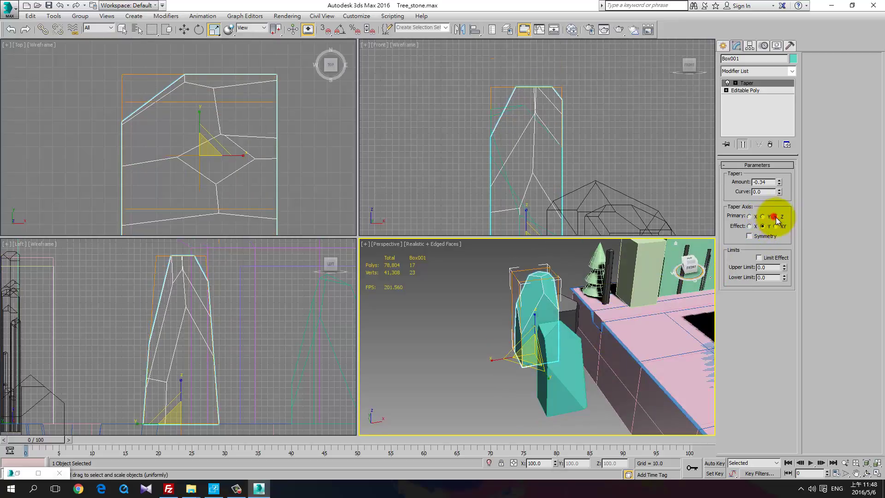
{"action": "left_click", "coordinate": [778, 226]}
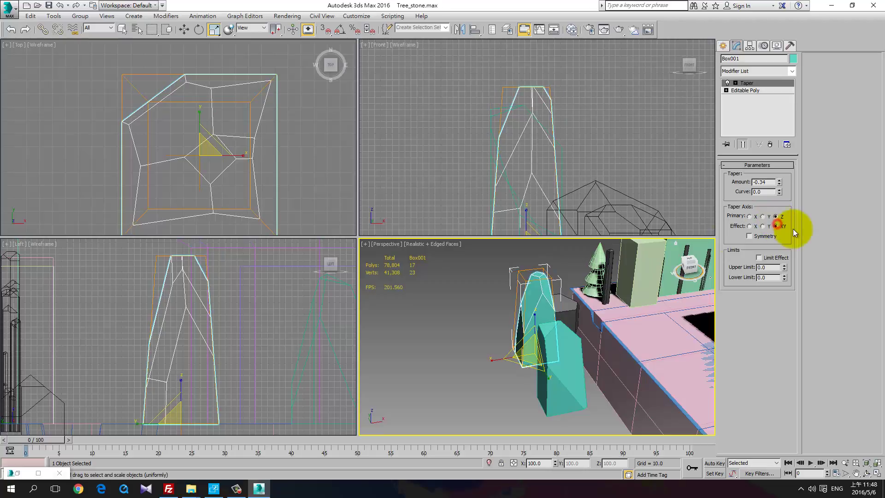
Step: Convert the tapered rock to an Editable Poly and widen it to about 128 percent along the X axis
{"action": "right_click", "coordinate": [518, 286]}
{"action": "mouse_move", "coordinate": [569, 377]}
{"action": "left_click", "coordinate": [608, 385]}
{"action": "middle_click_drag", "start_coordinate": [611, 385], "coordinate": [504, 370], "text": "alt"}
{"action": "left_click_drag", "start_coordinate": [504, 369], "coordinate": [503, 371]}
{"action": "middle_click_drag", "start_coordinate": [560, 370], "coordinate": [546, 340], "text": "alt"}
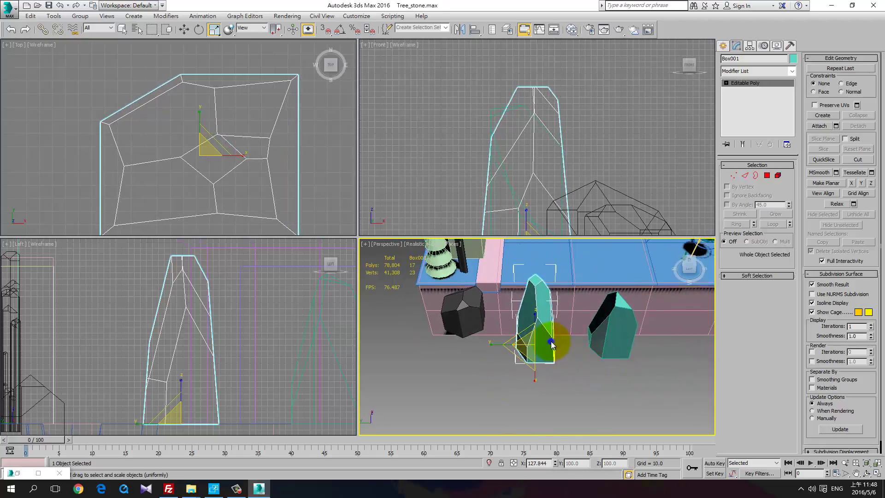
Step: Delete the bottom polygon of the tapered rock
{"action": "right_click", "coordinate": [548, 340]}
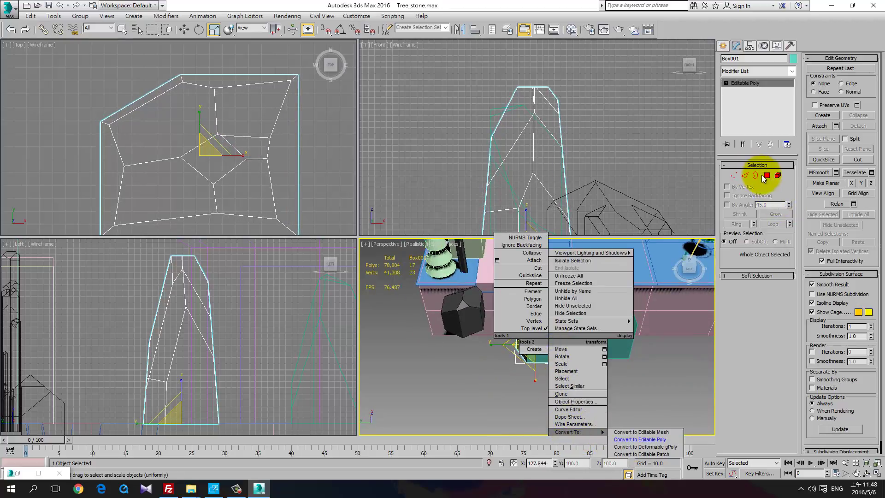
{"action": "left_click", "coordinate": [651, 287]}
{"action": "middle_click_drag", "start_coordinate": [651, 286], "coordinate": [602, 245], "text": "alt"}
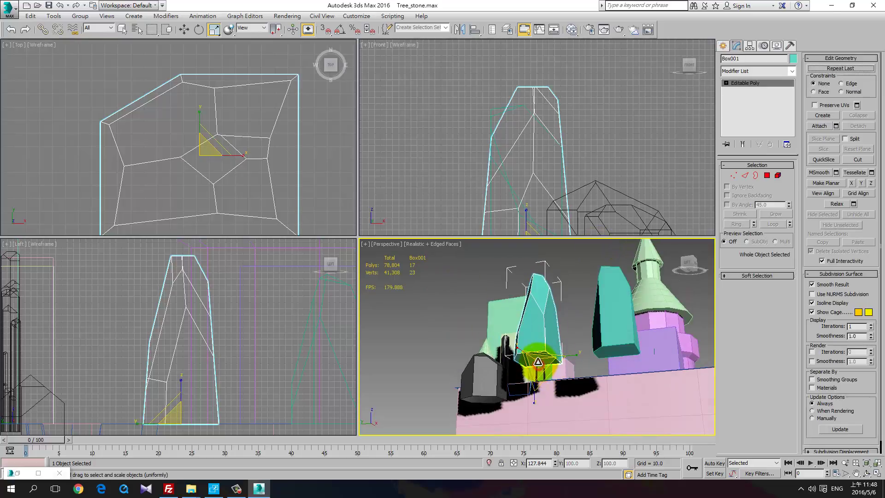
{"action": "left_click", "coordinate": [767, 175]}
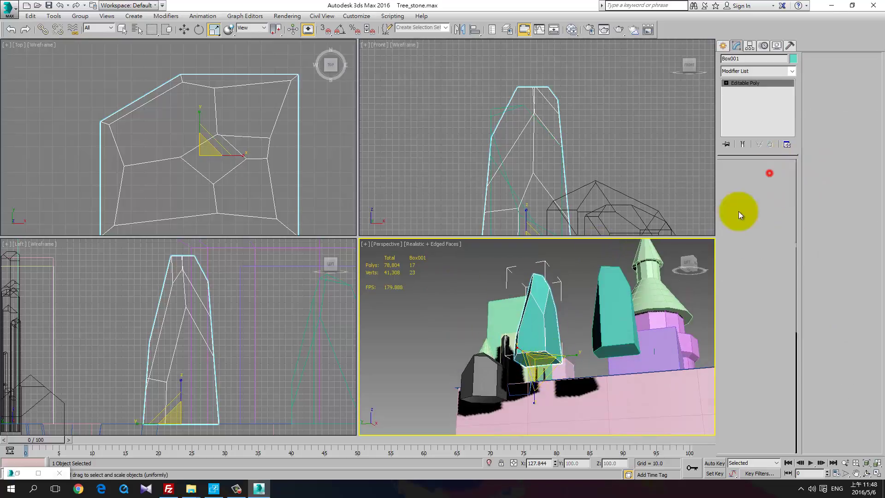
{"action": "left_click", "coordinate": [534, 360]}
{"action": "key", "text": "Delete"}
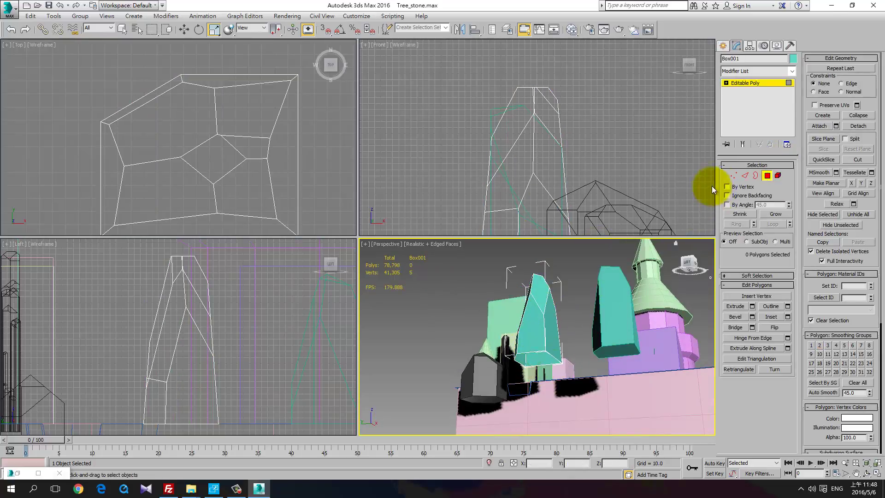
Step: Connect two opposite vertices diagonally across one of the rock's side facets with a new edge
{"action": "left_click", "coordinate": [733, 176]}
{"action": "mouse_move", "coordinate": [522, 333]}
{"action": "middle_mouse_down", "text": "alt"}
{"action": "mouse_move", "coordinate": [528, 350]}
{"action": "mouse_move", "coordinate": [567, 316]}
{"action": "mouse_move", "coordinate": [593, 310]}
{"action": "mouse_move", "coordinate": [520, 327]}
{"action": "middle_mouse_up", "text": "alt"}
{"action": "left_click", "coordinate": [517, 318]}
{"action": "left_click", "coordinate": [548, 299], "text": "ctrl"}
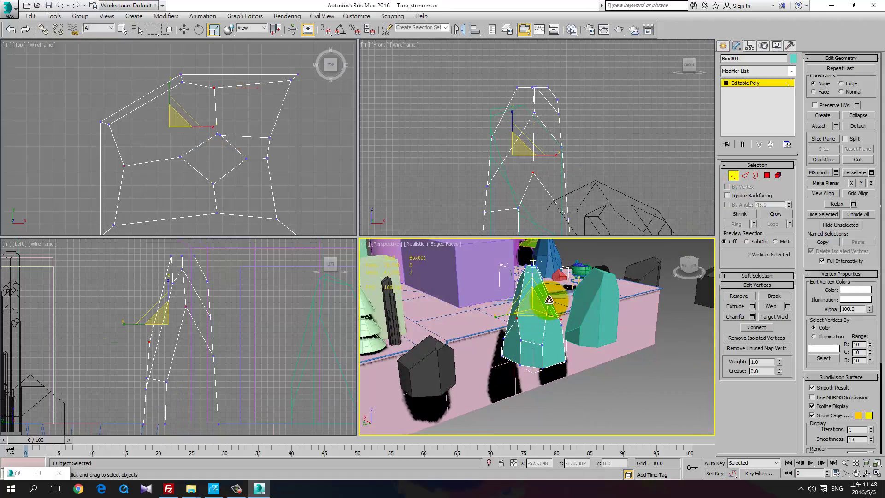
{"action": "left_click", "coordinate": [758, 328]}
Step: Connect the side corner vertex with the opposite upper vertex across the rock's adjacent upper facet
{"action": "scroll", "coordinate": [563, 339], "scroll_direction": "up", "scroll_amount": 8}
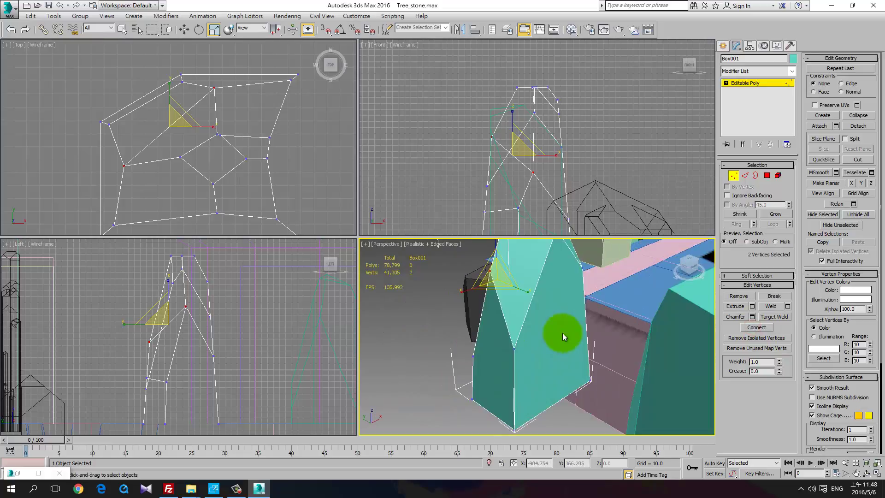
{"action": "left_click", "coordinate": [545, 349], "text": "ctrl"}
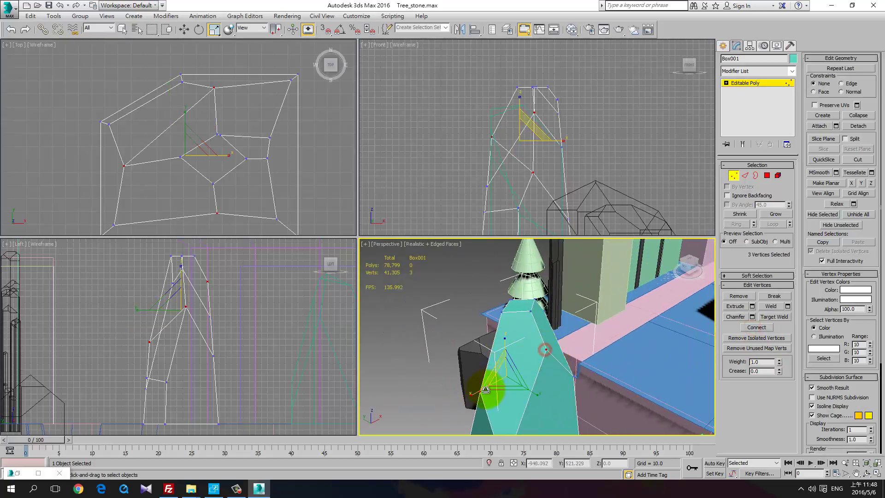
{"action": "left_click", "coordinate": [480, 390]}
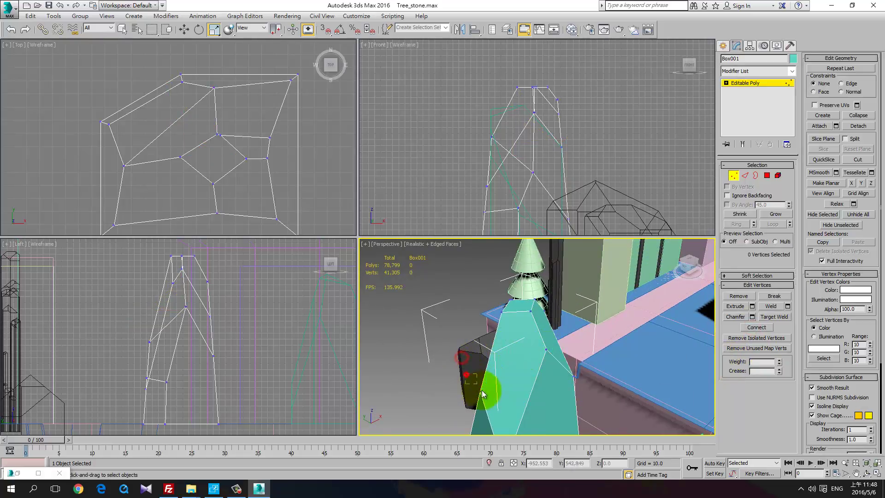
{"action": "left_click", "coordinate": [546, 350], "text": "ctrl"}
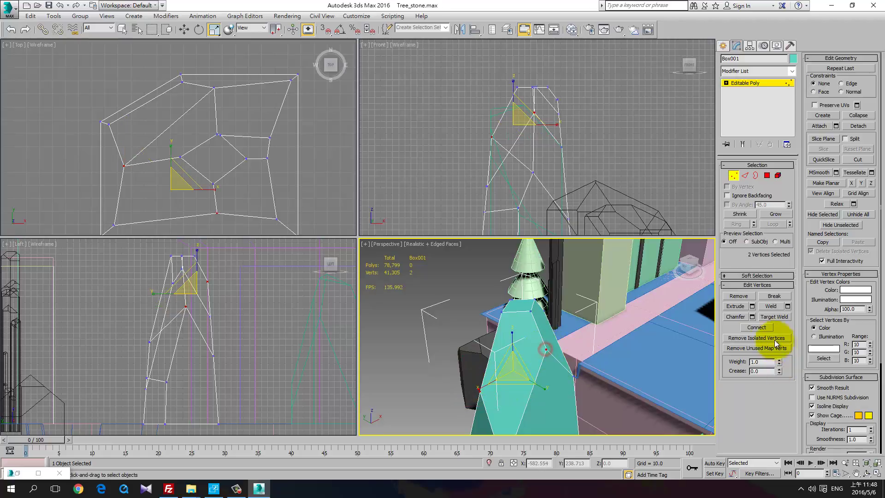
{"action": "left_click", "coordinate": [758, 327]}
Step: Connect the lower corner vertex with the opposite edge's vertex beneath the upper facet, and finish vertex editing
{"action": "middle_click_drag", "start_coordinate": [618, 401], "coordinate": [595, 303]}
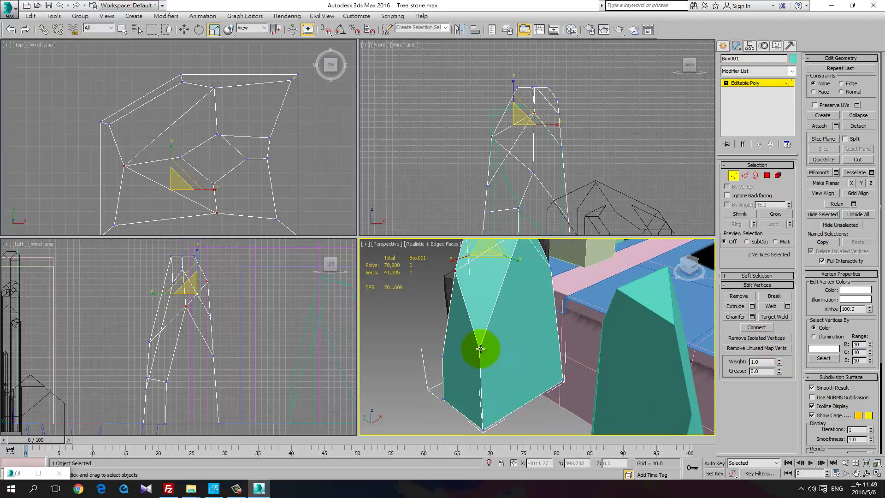
{"action": "left_click", "coordinate": [481, 349]}
{"action": "left_click", "coordinate": [550, 269], "text": "ctrl"}
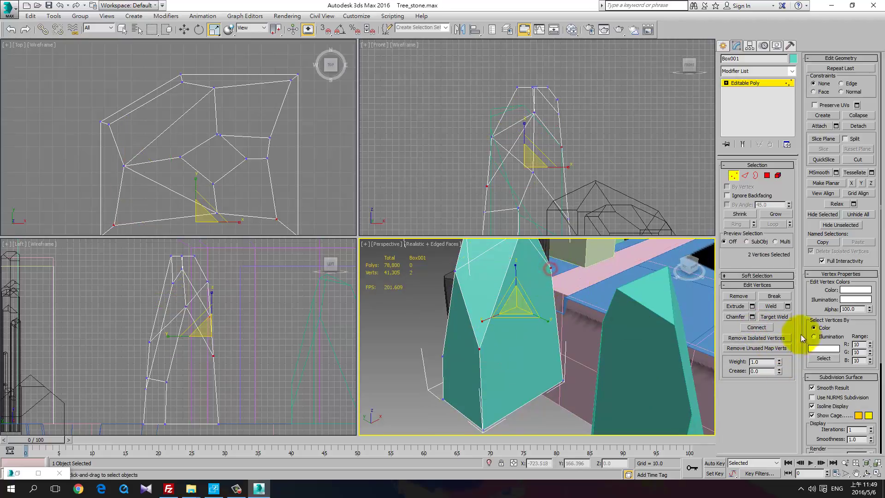
{"action": "left_click", "coordinate": [757, 328]}
{"action": "scroll", "coordinate": [572, 355], "scroll_direction": "down", "scroll_amount": 5}
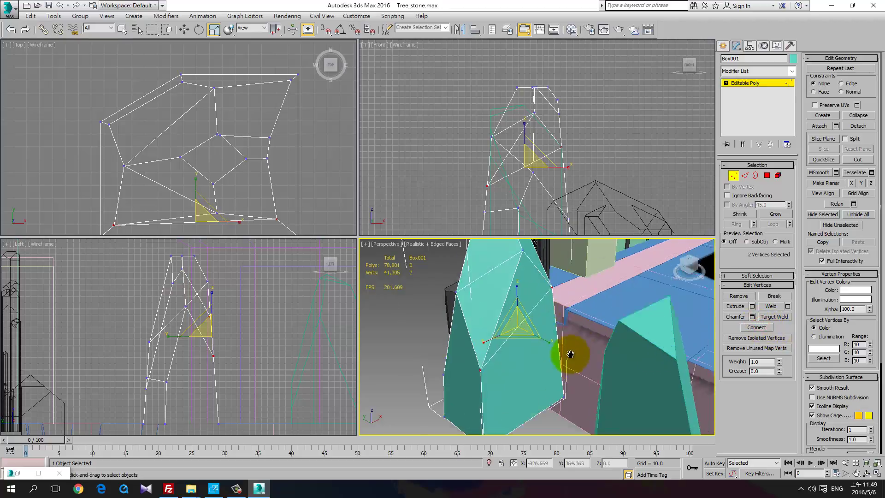
{"action": "middle_click_drag", "start_coordinate": [571, 355], "coordinate": [673, 330], "text": "alt"}
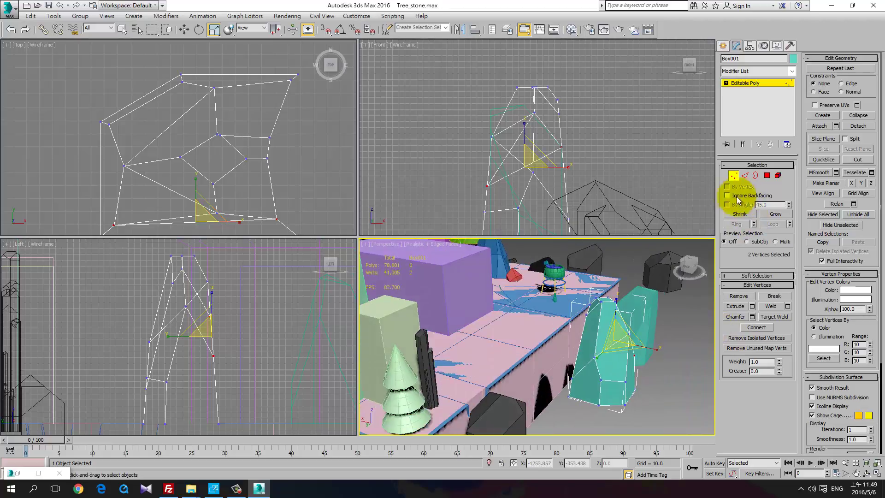
{"action": "left_click", "coordinate": [739, 175]}
{"action": "middle_click_drag", "start_coordinate": [610, 352], "coordinate": [535, 342], "text": "alt"}
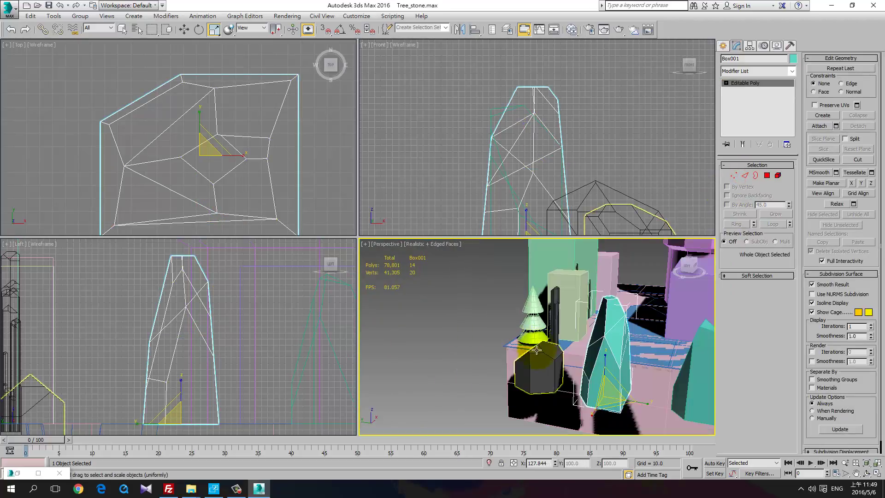
Step: Move the finished tapered rock onto the terrain behind the house block beside the round tower, at about X 265, Y 524
{"action": "middle_click_drag", "start_coordinate": [583, 374], "coordinate": [509, 332], "text": "alt"}
{"action": "key", "text": "w"}
{"action": "middle_click_drag", "start_coordinate": [480, 373], "coordinate": [491, 350], "text": "alt"}
{"action": "left_click_drag", "start_coordinate": [465, 332], "coordinate": [626, 260]}
{"action": "middle_click_drag", "start_coordinate": [594, 294], "coordinate": [556, 341]}
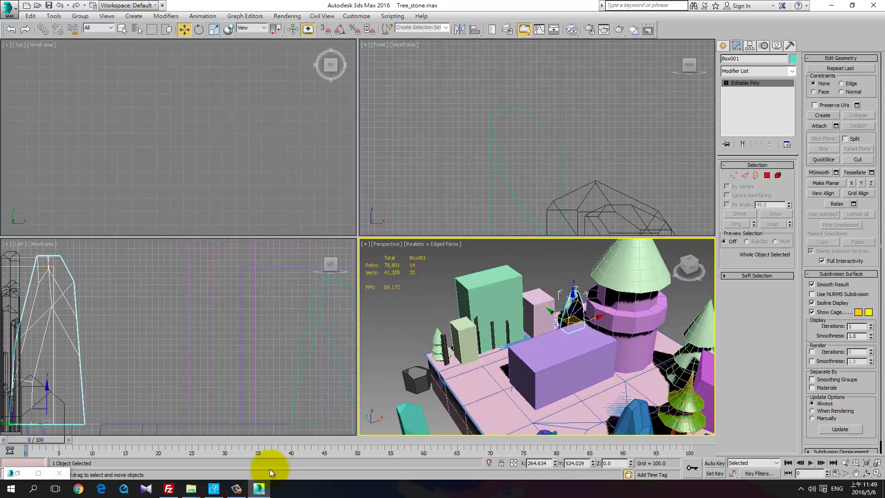
Step: Bring up the castle reference image beside the model to compare the rock placement
{"action": "left_click", "coordinate": [21, 474]}
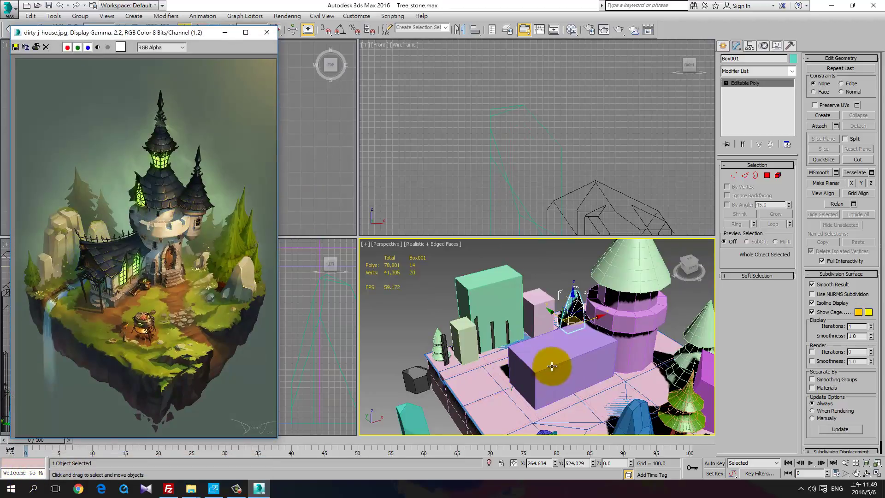
{"action": "middle_click_drag", "start_coordinate": [552, 367], "coordinate": [587, 340], "text": "alt"}
{"action": "left_click_drag", "start_coordinate": [574, 341], "coordinate": [661, 341]}
{"action": "key", "text": "w"}
{"action": "middle_click_drag", "start_coordinate": [625, 353], "coordinate": [574, 333], "text": "alt"}
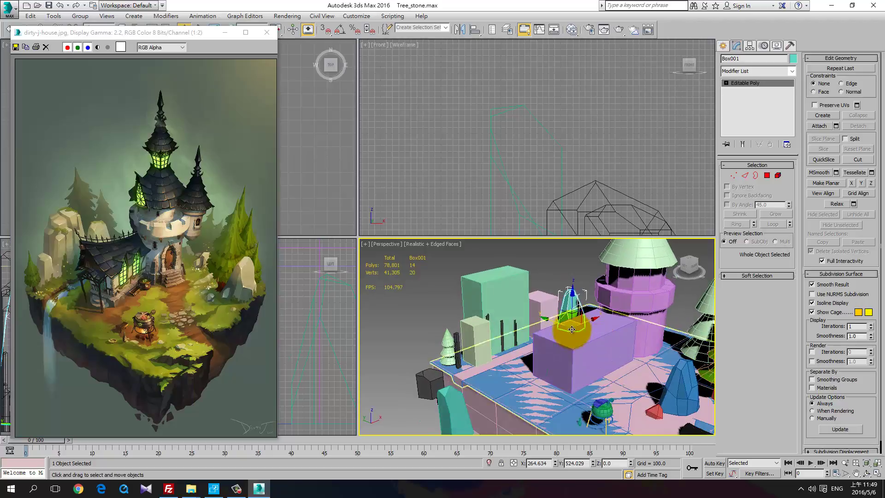
Step: Move the tapered rock behind the house block, closer to the tall green box, at about X -67, Y 474
{"action": "left_click", "coordinate": [590, 314]}
{"action": "left_click", "coordinate": [582, 314]}
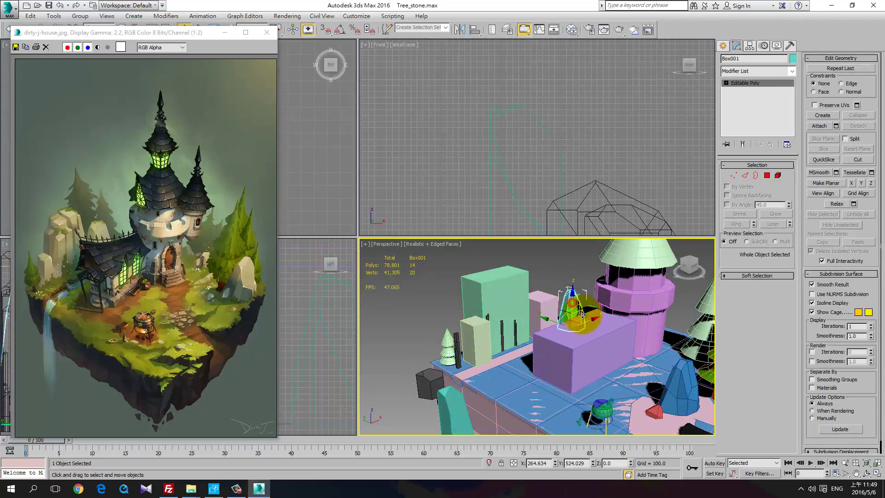
{"action": "middle_click_drag", "start_coordinate": [583, 314], "coordinate": [582, 323], "text": "alt"}
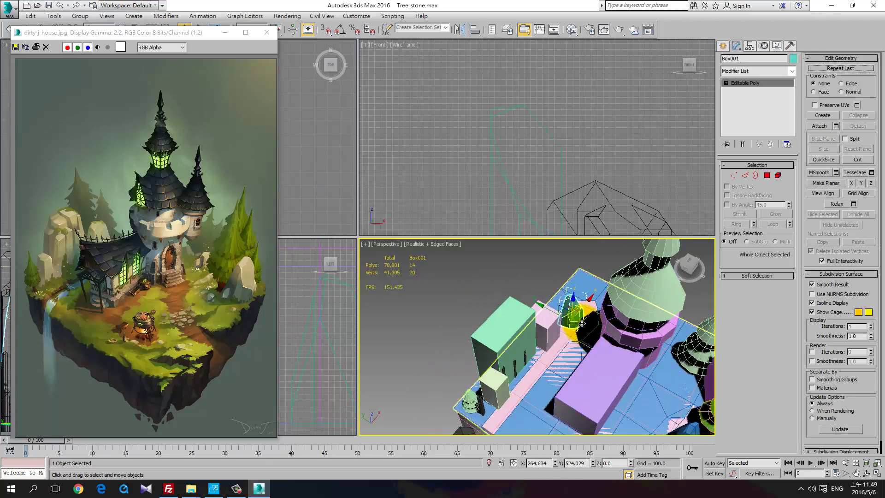
{"action": "left_click_drag", "start_coordinate": [567, 308], "coordinate": [547, 346]}
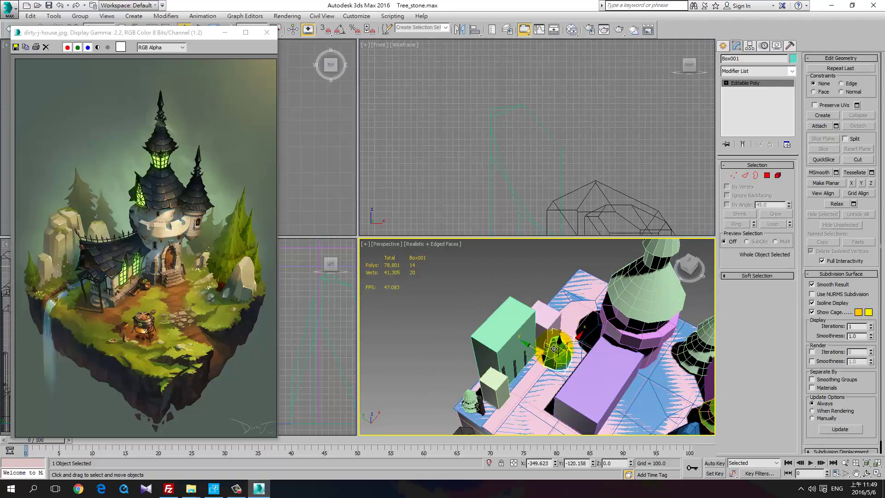
{"action": "left_click_drag", "start_coordinate": [552, 338], "coordinate": [547, 342]}
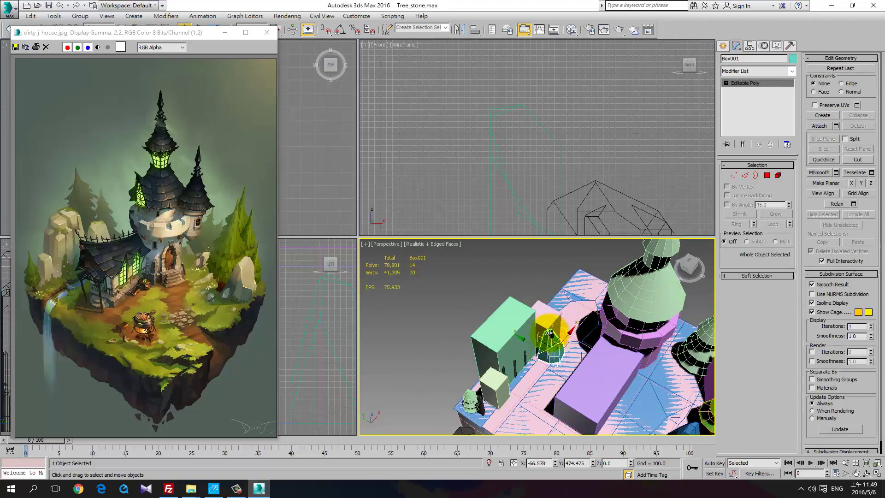
{"action": "left_click", "coordinate": [550, 333]}
{"action": "middle_click_drag", "start_coordinate": [611, 372], "coordinate": [632, 358], "text": "alt"}
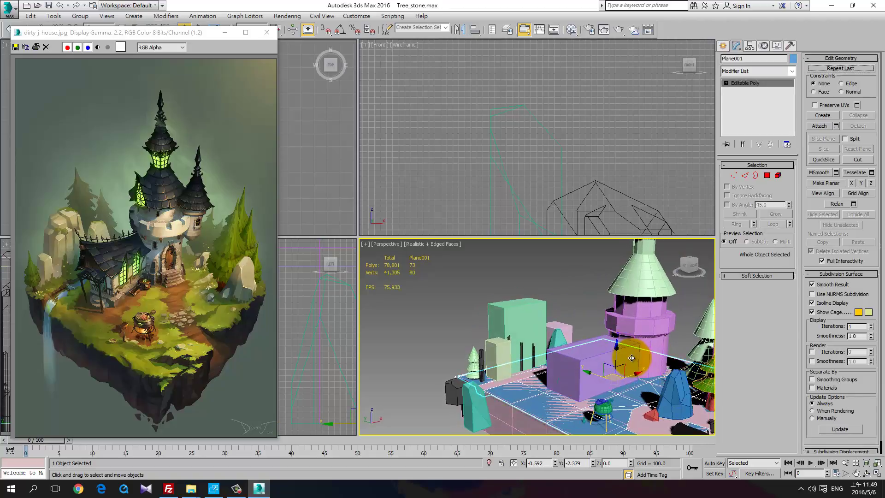
Step: Scale up the tapered rock's whole element behind the house, adjust its height, and finish element editing
{"action": "left_click", "coordinate": [557, 335]}
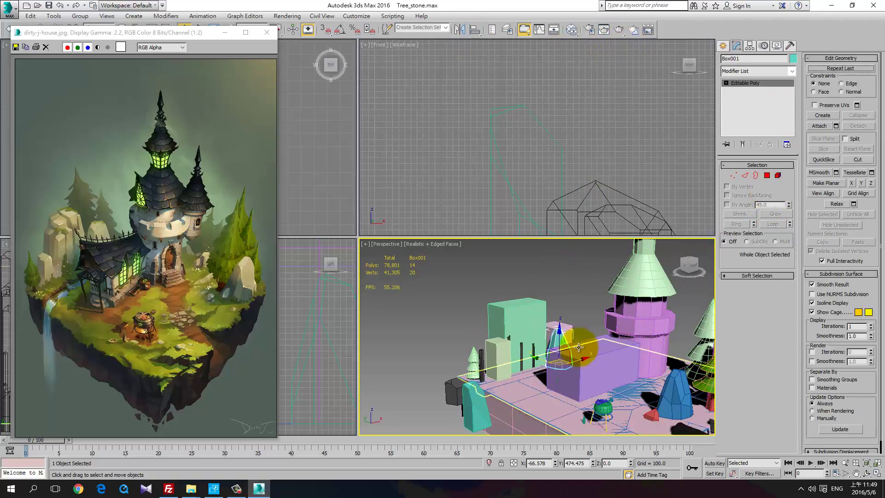
{"action": "left_click", "coordinate": [778, 176]}
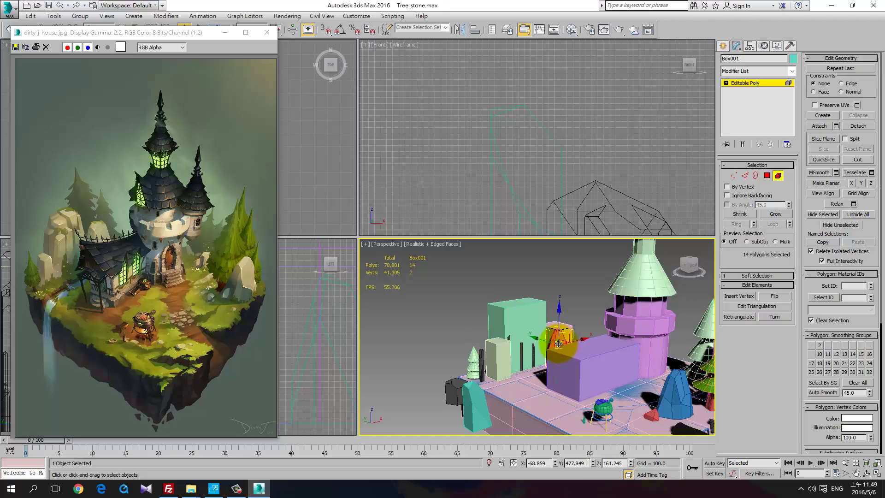
{"action": "key", "text": "r"}
{"action": "left_click_drag", "start_coordinate": [558, 344], "coordinate": [561, 336]}
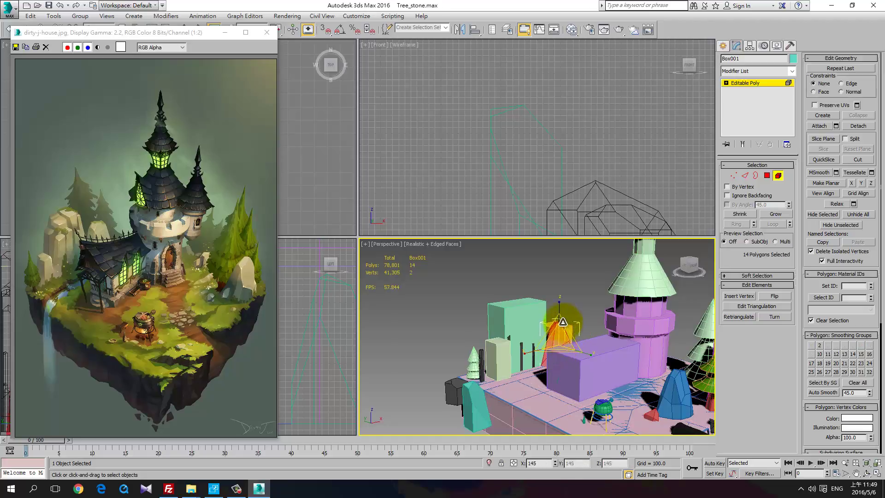
{"action": "left_click_drag", "start_coordinate": [565, 300], "coordinate": [562, 333]}
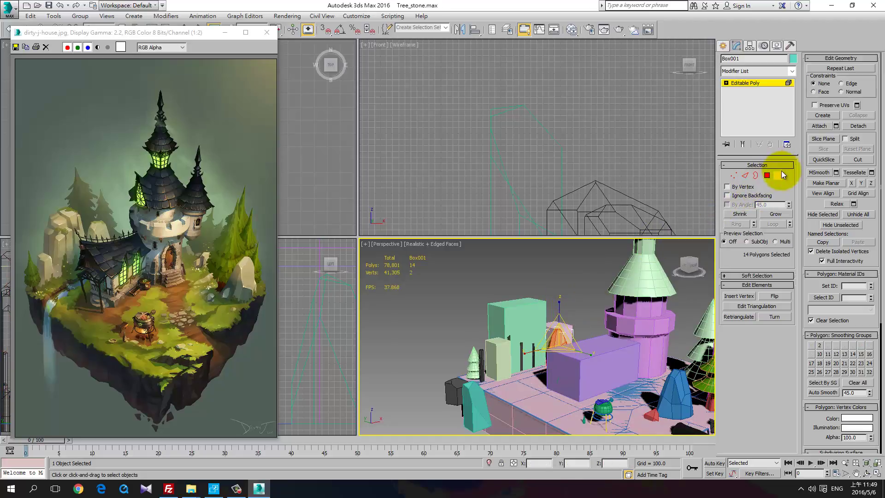
{"action": "left_click_drag", "start_coordinate": [172, 33], "coordinate": [165, 57]}
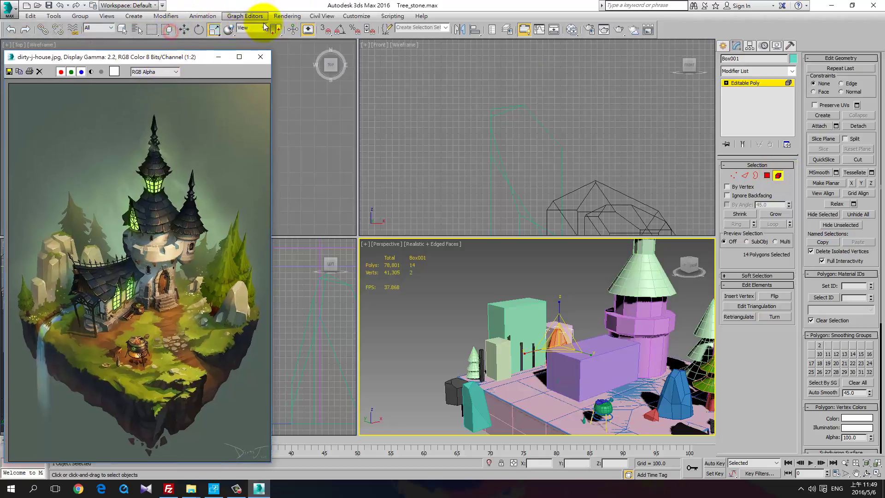
{"action": "left_click_drag", "start_coordinate": [275, 31], "coordinate": [279, 72]}
{"action": "middle_click_drag", "start_coordinate": [588, 357], "coordinate": [795, 197], "text": "alt"}
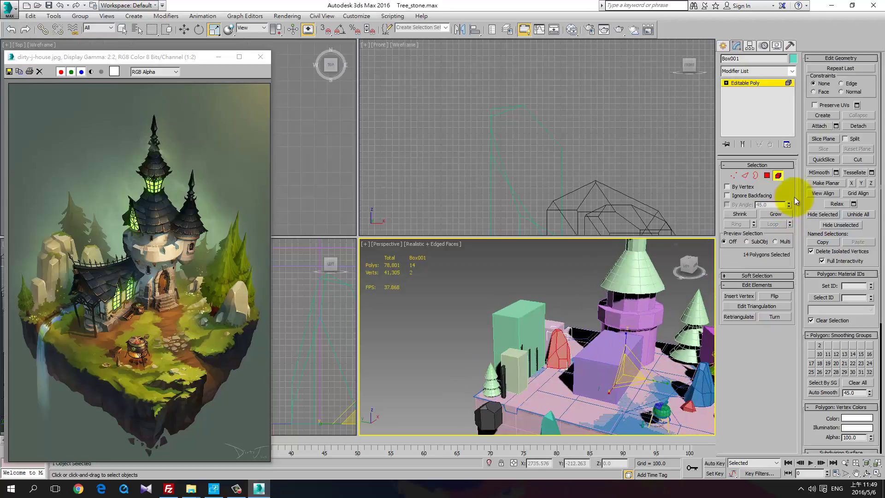
{"action": "left_click", "coordinate": [778, 176]}
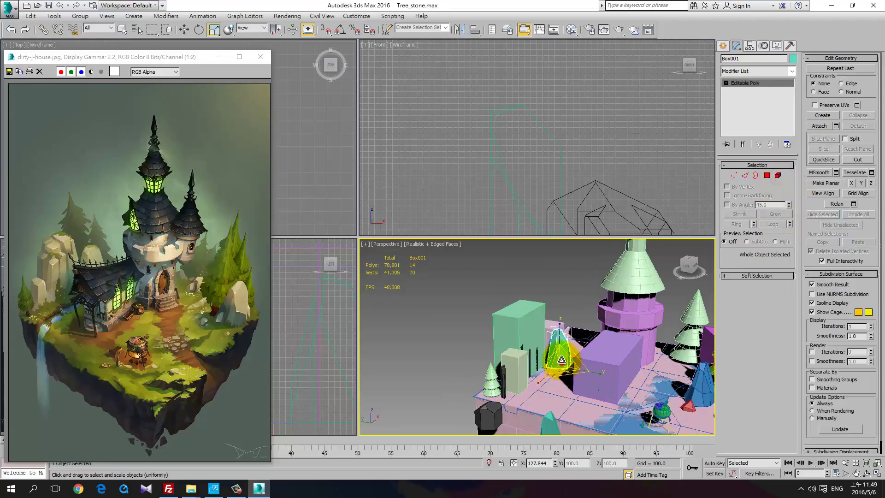
Step: Rotate the tapered rock about its vertical axis to a Z angle of about 151 degrees
{"action": "mouse_move", "coordinate": [561, 352]}
{"action": "middle_mouse_down", "text": "alt"}
{"action": "mouse_move", "coordinate": [607, 375]}
{"action": "mouse_move", "coordinate": [579, 365]}
{"action": "mouse_move", "coordinate": [589, 371]}
{"action": "mouse_move", "coordinate": [540, 381]}
{"action": "mouse_move", "coordinate": [577, 375]}
{"action": "mouse_move", "coordinate": [565, 365]}
{"action": "middle_mouse_up", "text": "alt"}
{"action": "key", "text": "e"}
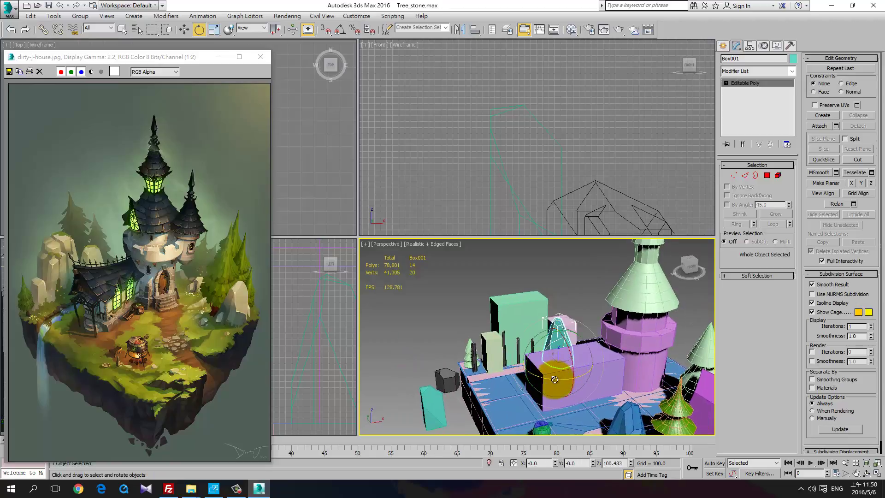
{"action": "left_click_drag", "start_coordinate": [555, 379], "coordinate": [600, 374]}
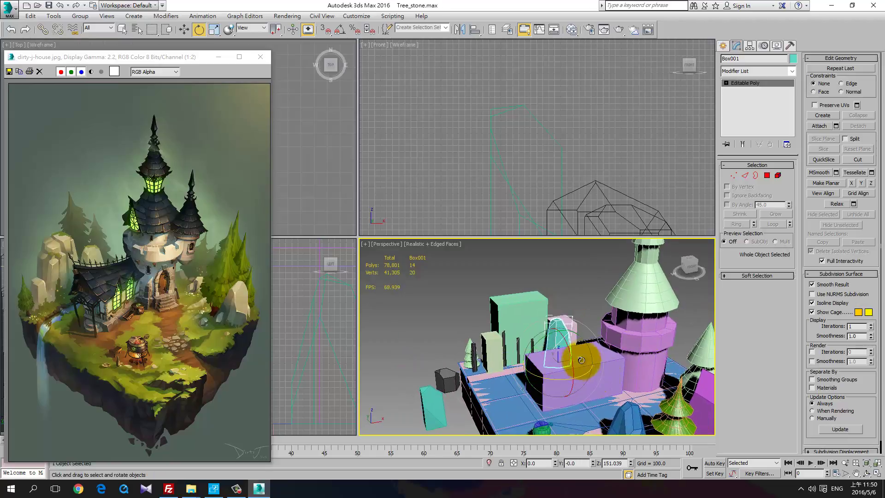
{"action": "middle_click_drag", "start_coordinate": [580, 366], "coordinate": [622, 351], "text": "alt"}
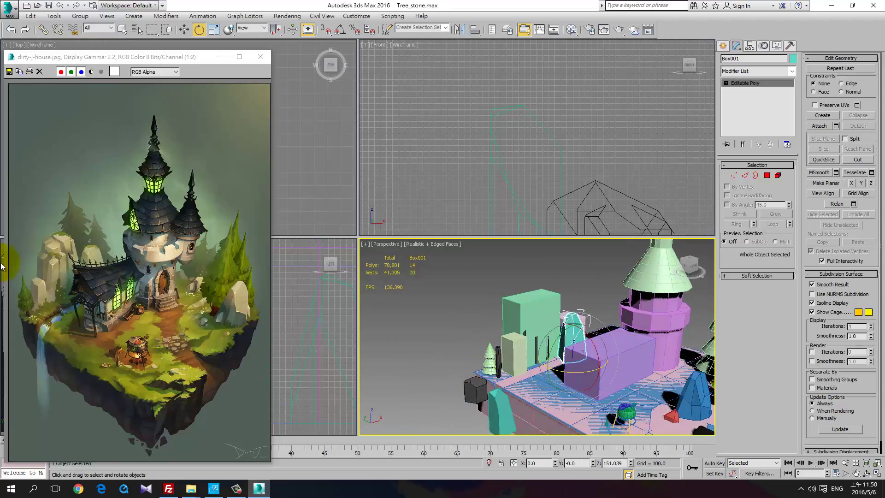
Step: Move the dark chiselled rock beside the terrain corner onto the ground at the small pale box, and stretch it vertically into a tall stone
{"action": "scroll", "coordinate": [507, 323], "scroll_direction": "up", "scroll_amount": 5}
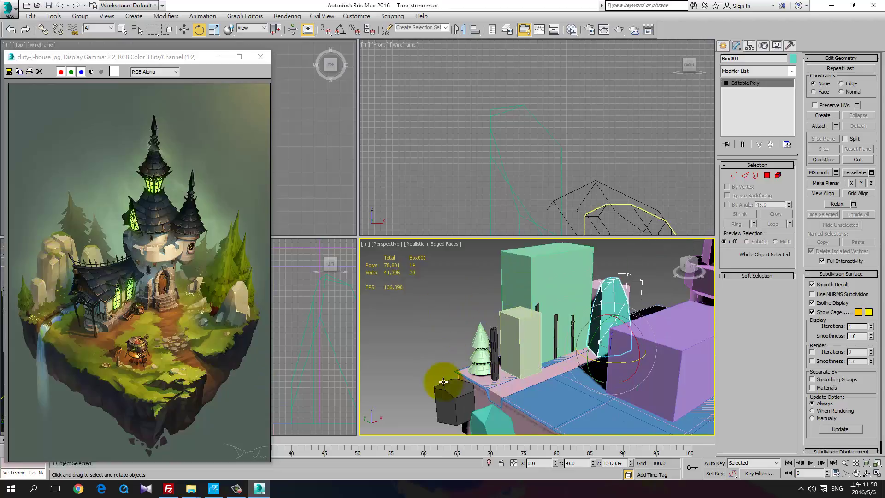
{"action": "left_click", "coordinate": [458, 383]}
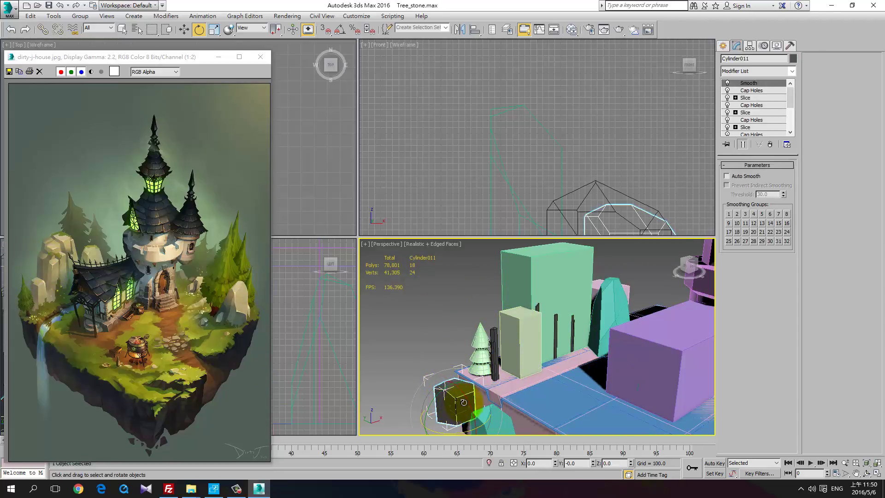
{"action": "middle_click_drag", "start_coordinate": [469, 402], "coordinate": [468, 408], "text": "alt"}
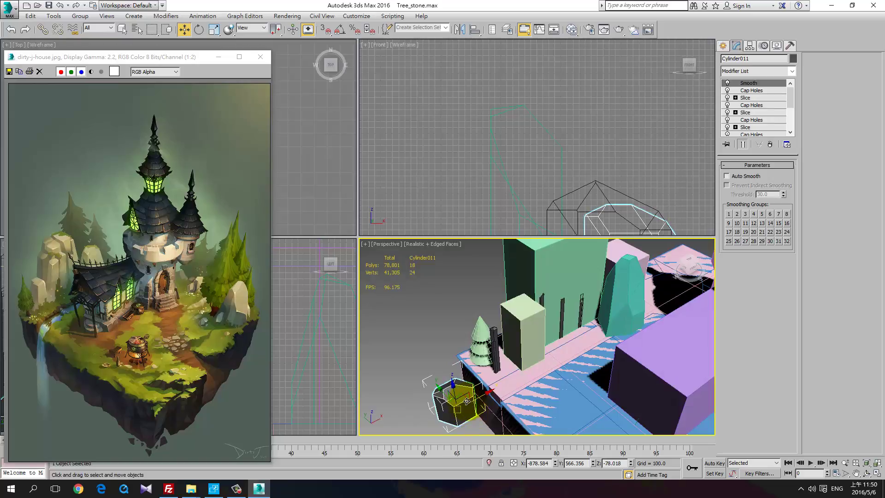
{"action": "left_click_drag", "start_coordinate": [467, 401], "coordinate": [527, 337]}
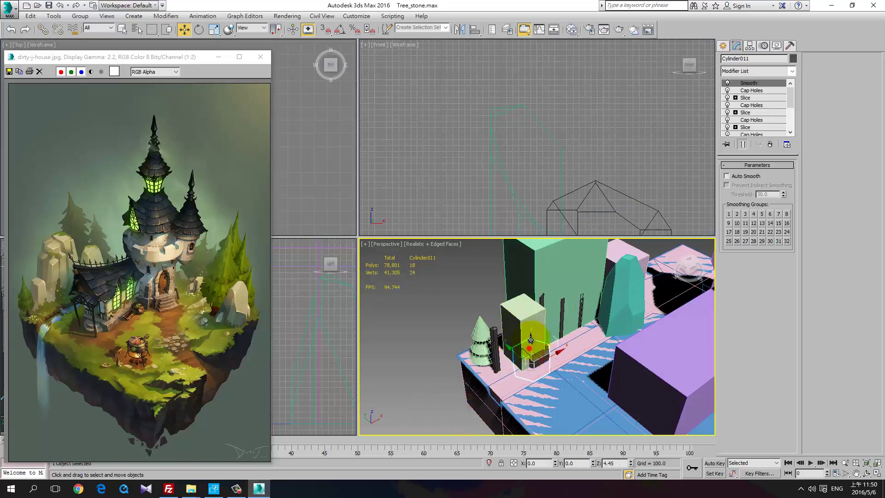
{"action": "middle_click_drag", "start_coordinate": [531, 329], "coordinate": [539, 358], "text": "alt"}
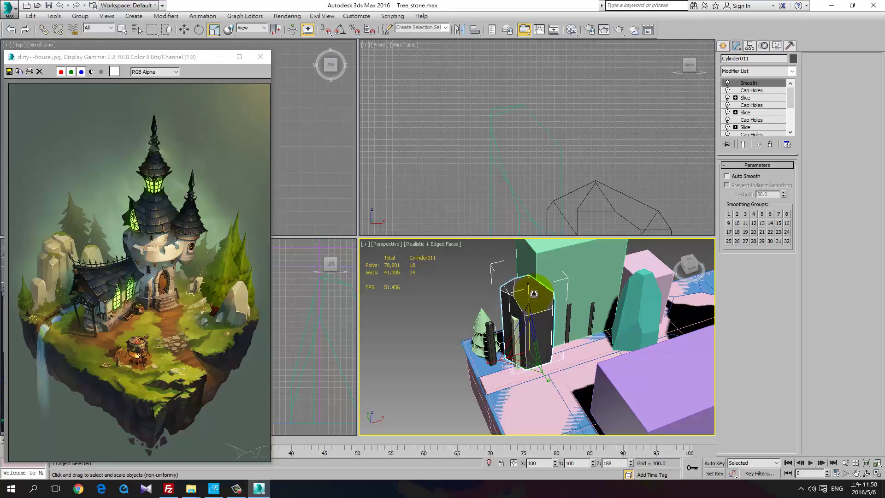
{"action": "middle_click_drag", "start_coordinate": [535, 288], "coordinate": [533, 357], "text": "alt"}
Step: Move the group of thin dark shards off the terrain's edge and ungroup it
{"action": "left_click", "coordinate": [498, 334]}
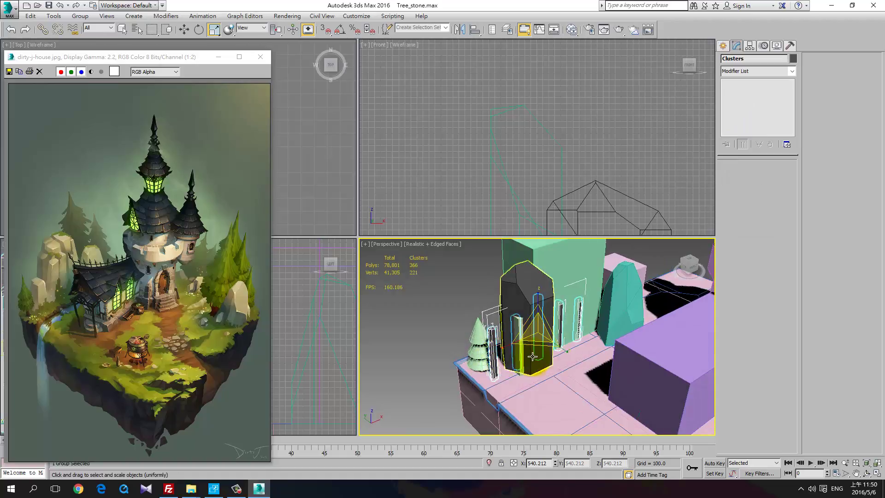
{"action": "left_click_drag", "start_coordinate": [560, 324], "coordinate": [429, 354]}
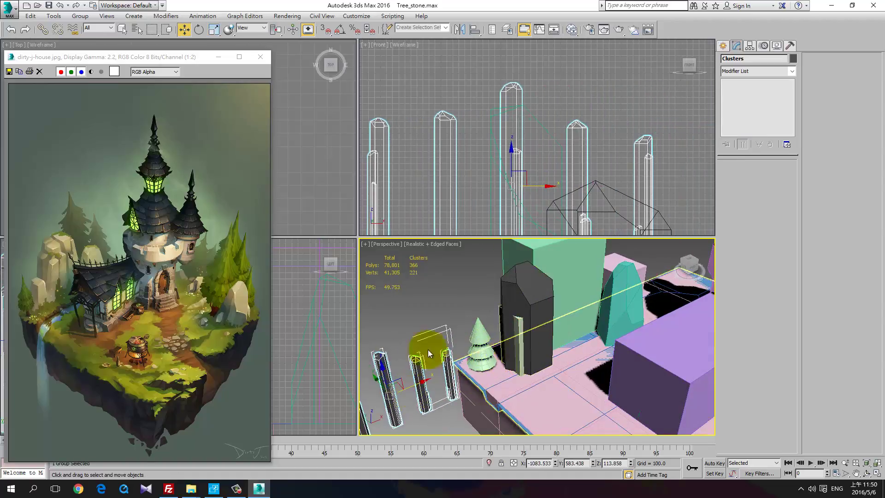
{"action": "left_click", "coordinate": [448, 366]}
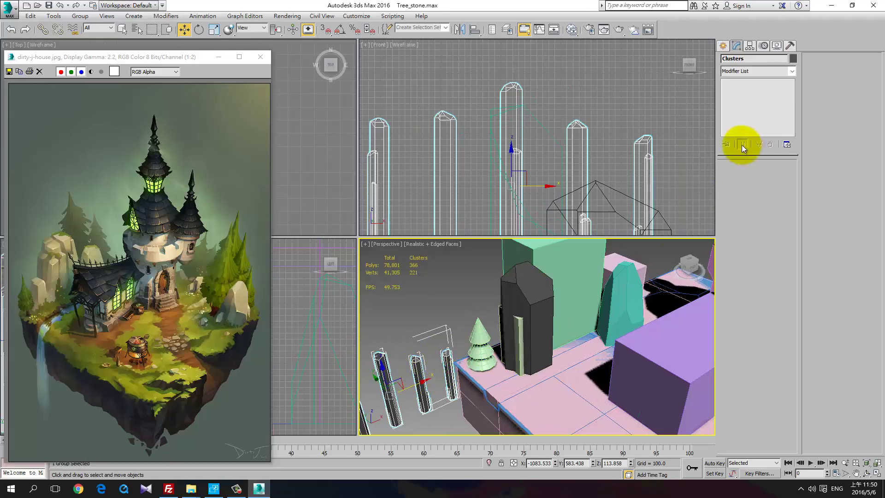
{"action": "left_click", "coordinate": [76, 19]}
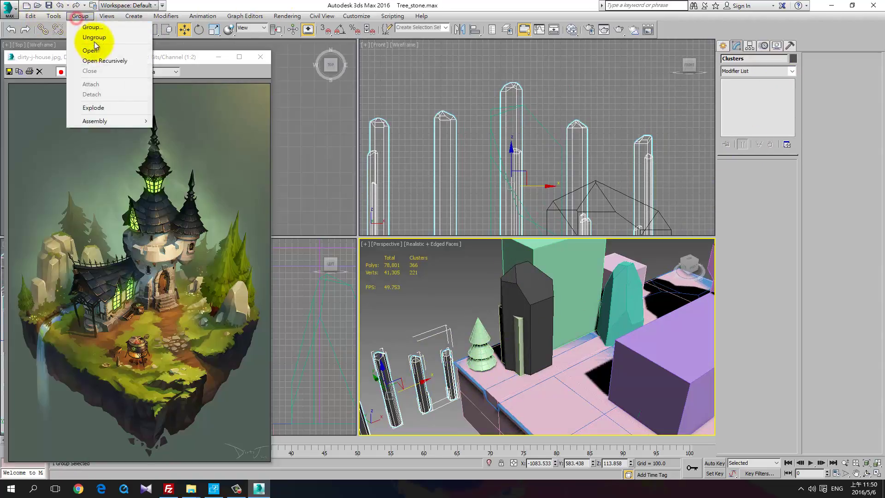
{"action": "left_click", "coordinate": [92, 37]}
Step: Move one of the separated thin shards onto the terrain in front of the tall dark stone
{"action": "middle_click_drag", "start_coordinate": [388, 362], "coordinate": [452, 306]}
{"action": "left_click", "coordinate": [462, 357]}
{"action": "left_click", "coordinate": [439, 355]}
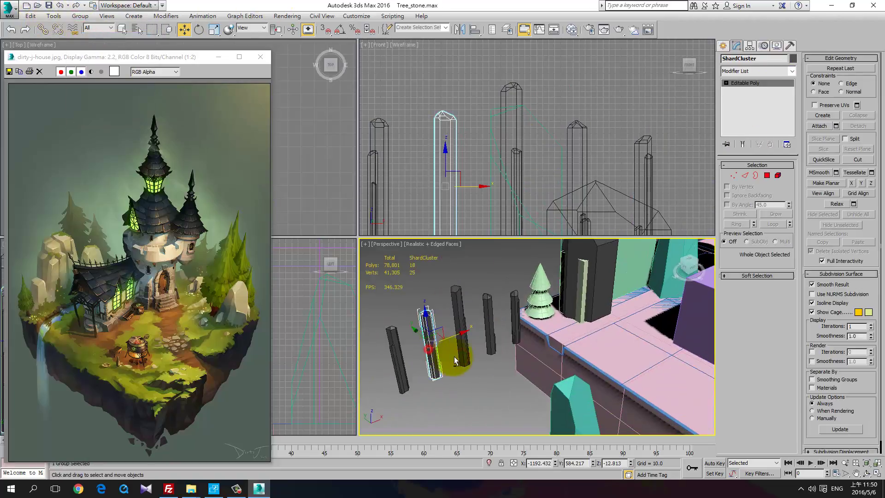
{"action": "middle_click_drag", "start_coordinate": [455, 356], "coordinate": [442, 342], "text": "alt"}
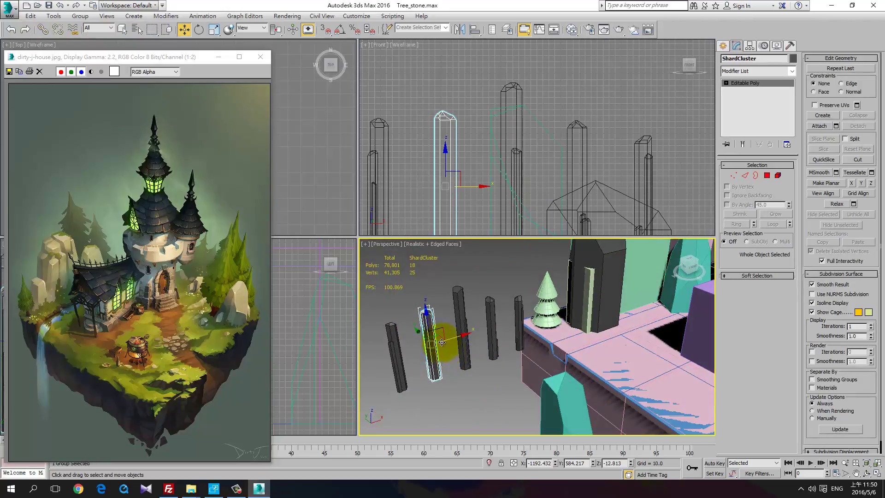
{"action": "left_click_drag", "start_coordinate": [441, 339], "coordinate": [600, 299]}
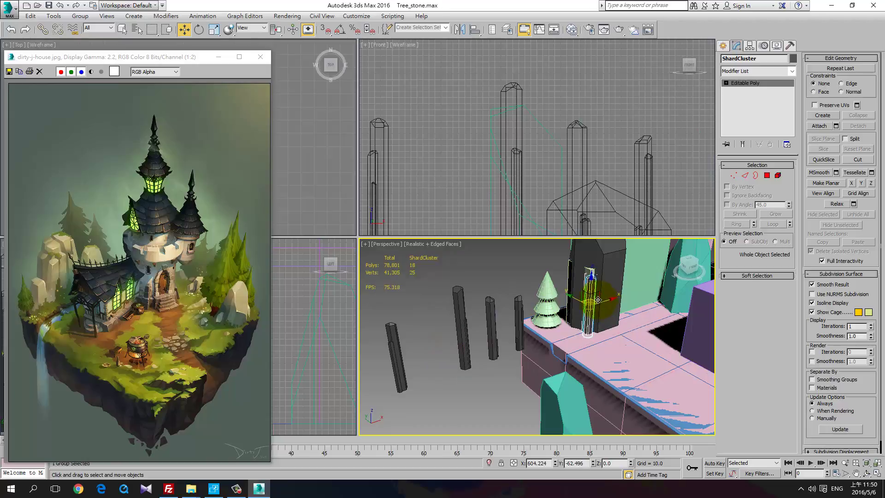
Step: Scale up the placed shard into a thicker stone column in front of the tall dark stone, and deselect it
{"action": "right_click", "coordinate": [681, 224]}
{"action": "key", "text": "r"}
{"action": "middle_click_drag", "start_coordinate": [630, 323], "coordinate": [599, 366], "text": "alt"}
{"action": "left_click_drag", "start_coordinate": [580, 322], "coordinate": [605, 355]}
{"action": "middle_click_drag", "start_coordinate": [605, 355], "coordinate": [599, 322], "text": "alt"}
{"action": "key", "text": "w"}
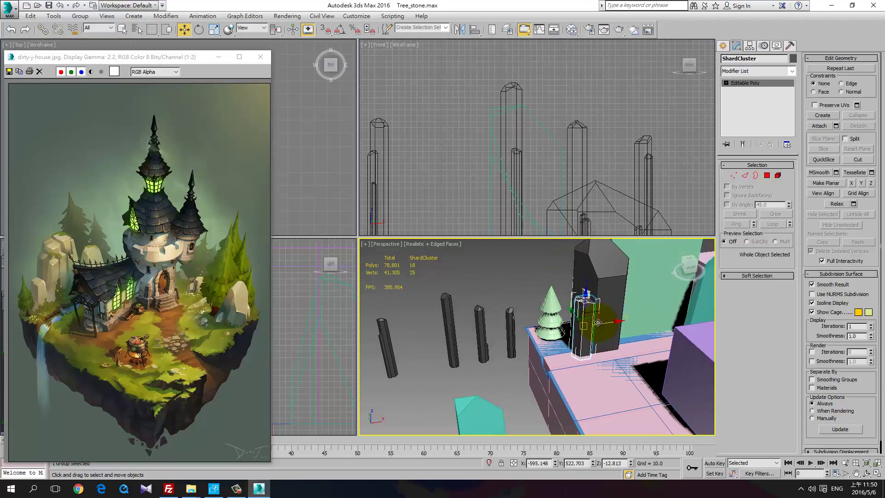
{"action": "scroll", "coordinate": [604, 338], "scroll_direction": "down", "scroll_amount": 2}
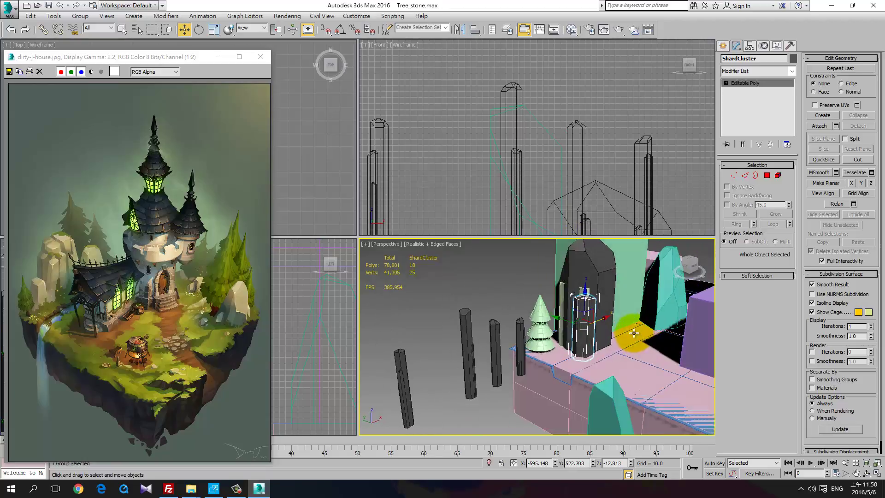
{"action": "left_click", "coordinate": [445, 289]}
Step: Delete the dense log mesh Log_Geo_2 lying near the boulders and small stones at the terrain's edge
{"action": "scroll", "coordinate": [580, 326], "scroll_direction": "down", "scroll_amount": 3}
{"action": "middle_click_drag", "start_coordinate": [579, 326], "coordinate": [404, 343], "text": "alt"}
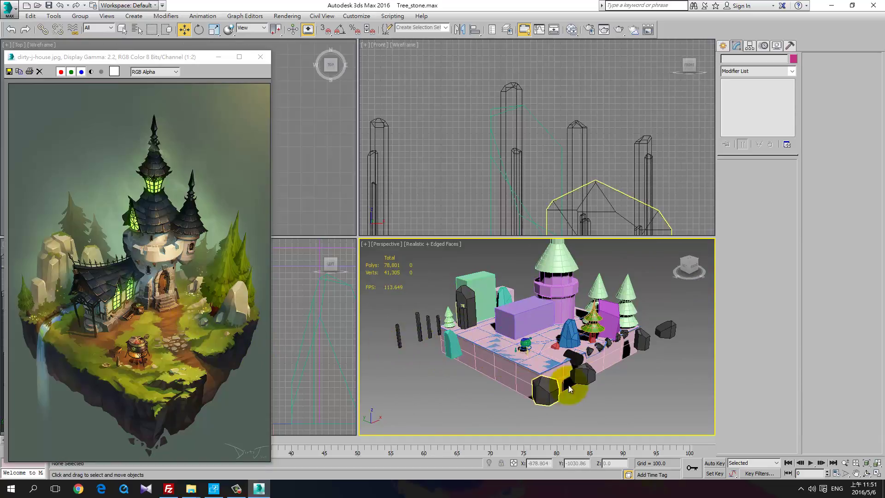
{"action": "left_click", "coordinate": [618, 343]}
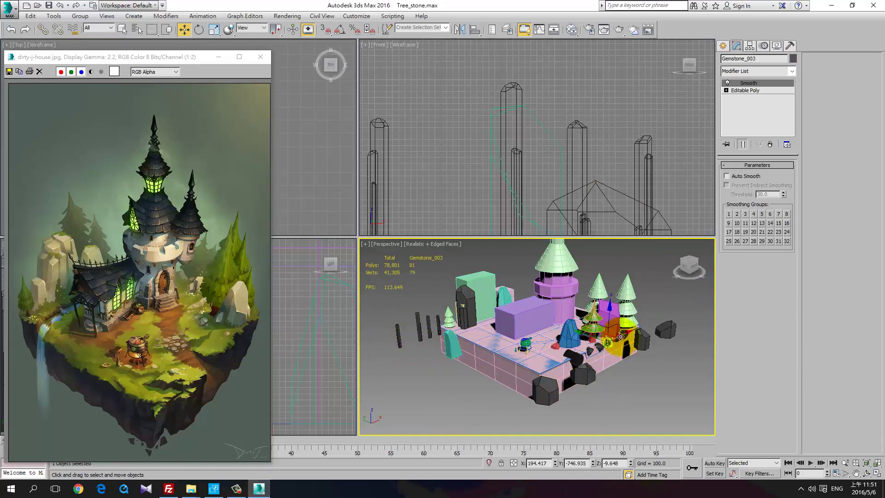
{"action": "left_click", "coordinate": [619, 337]}
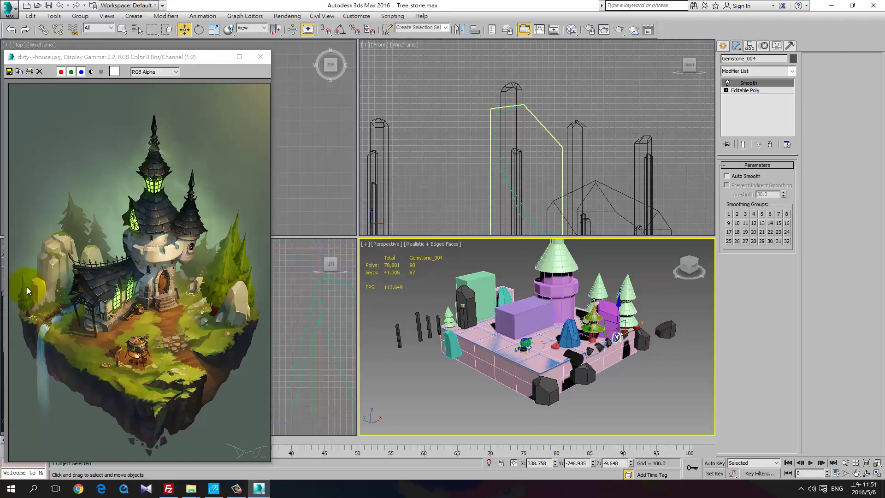
{"action": "left_click", "coordinate": [580, 399]}
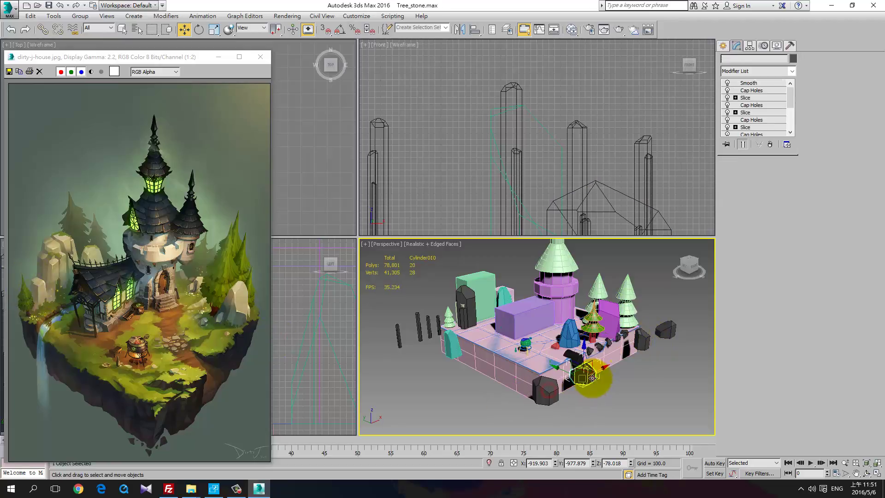
{"action": "left_click", "coordinate": [571, 361]}
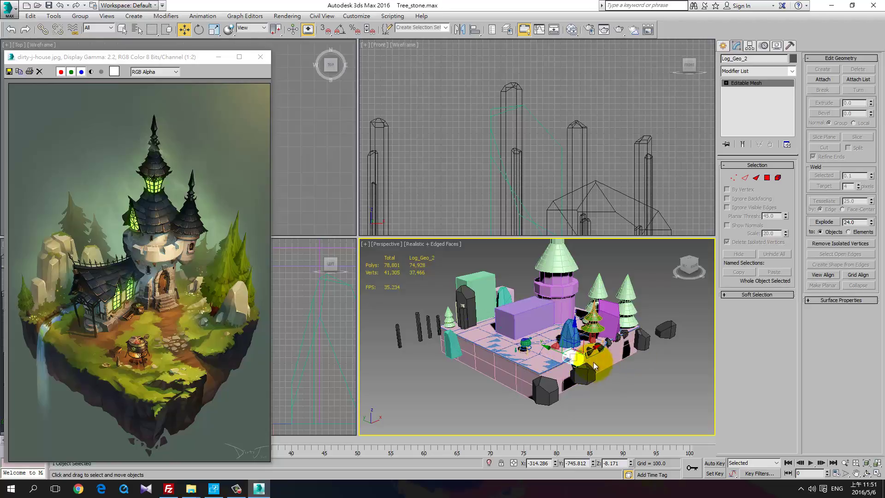
{"action": "left_click", "coordinate": [620, 377]}
{"action": "middle_click_drag", "start_coordinate": [635, 367], "coordinate": [588, 386]}
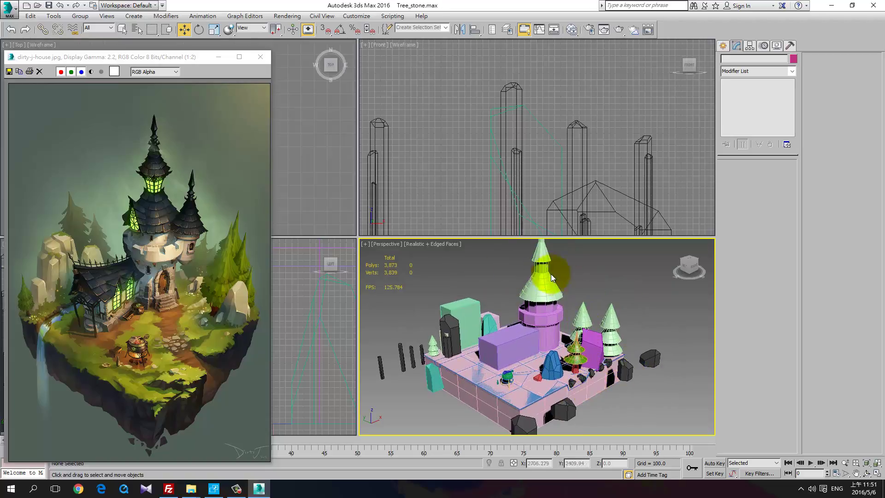